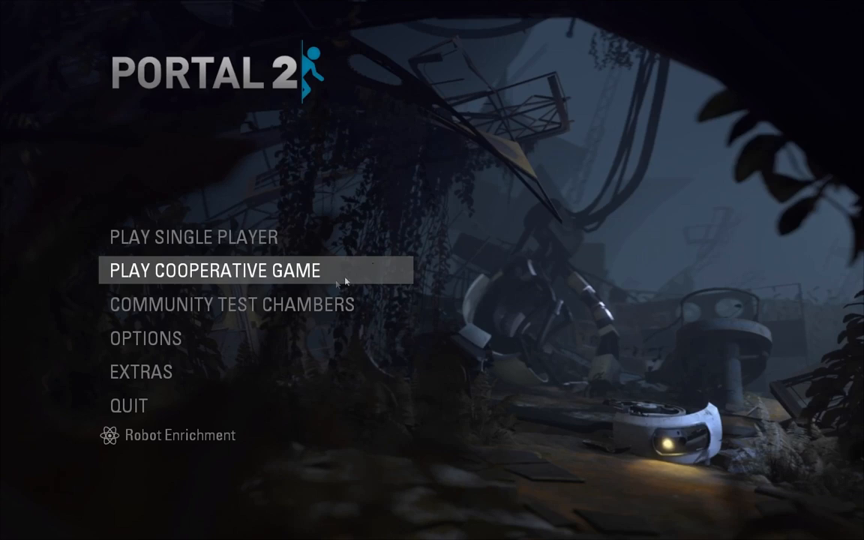
# - Start a new blank test chamber from Community Test Chambers > Create Test Chambers
pyautogui.click(248, 304)
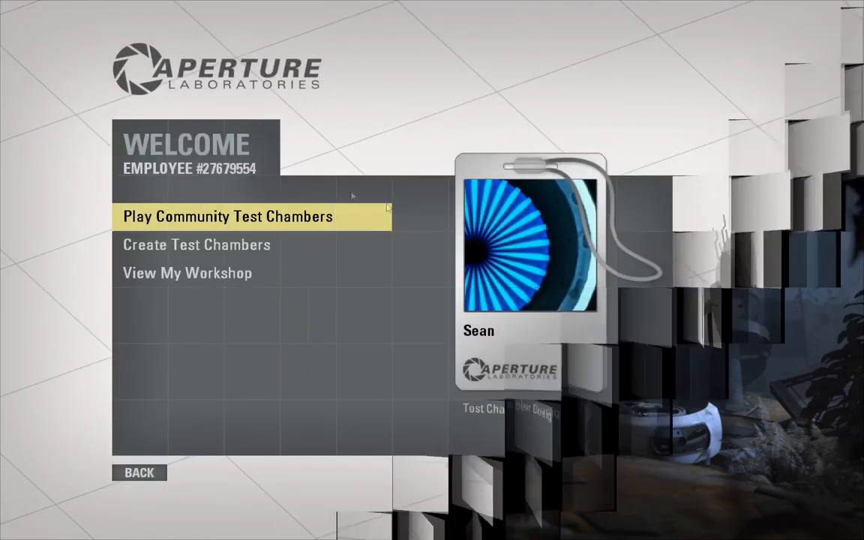
pyautogui.click(201, 249)
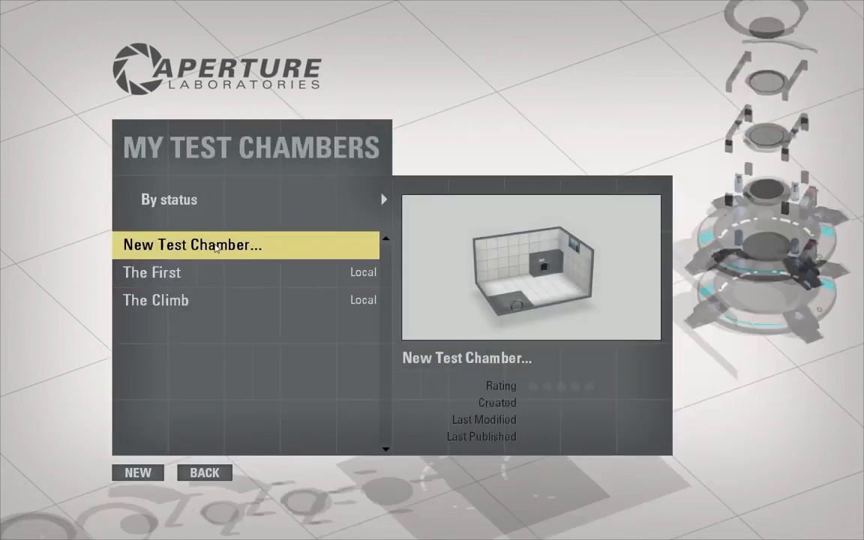
pyautogui.click(138, 473)
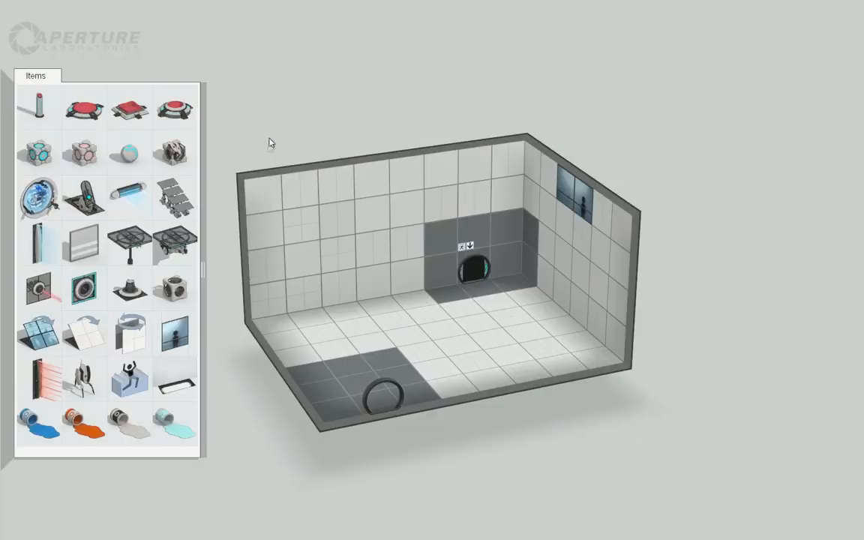
pyautogui.moveTo(277, 135)
pyautogui.mouseDown(button='right')
pyautogui.moveTo(659, 185)
pyautogui.moveTo(178, 146)
pyautogui.moveTo(343, 147)
pyautogui.mouseUp(button='right')
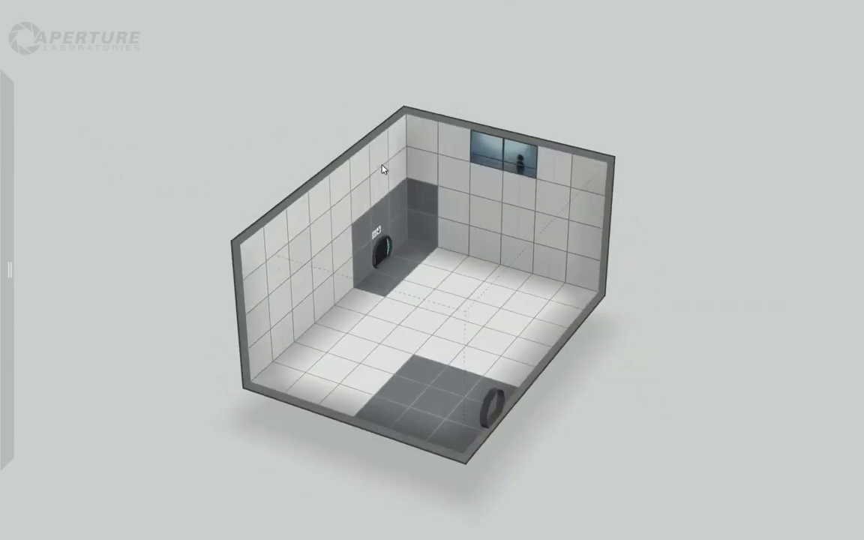
pyautogui.moveTo(332, 210); pyautogui.dragTo(602, 214, button='right')
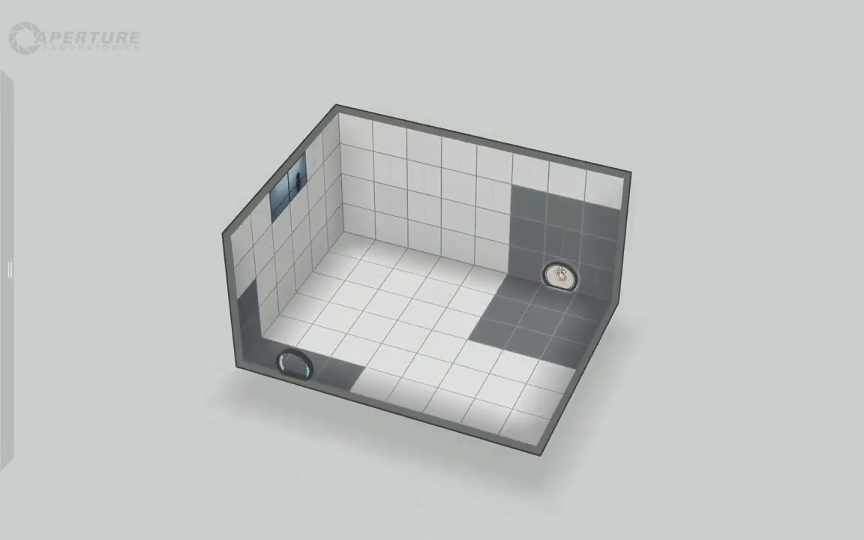
pyautogui.moveTo(588, 124); pyautogui.dragTo(341, 112, button='right')
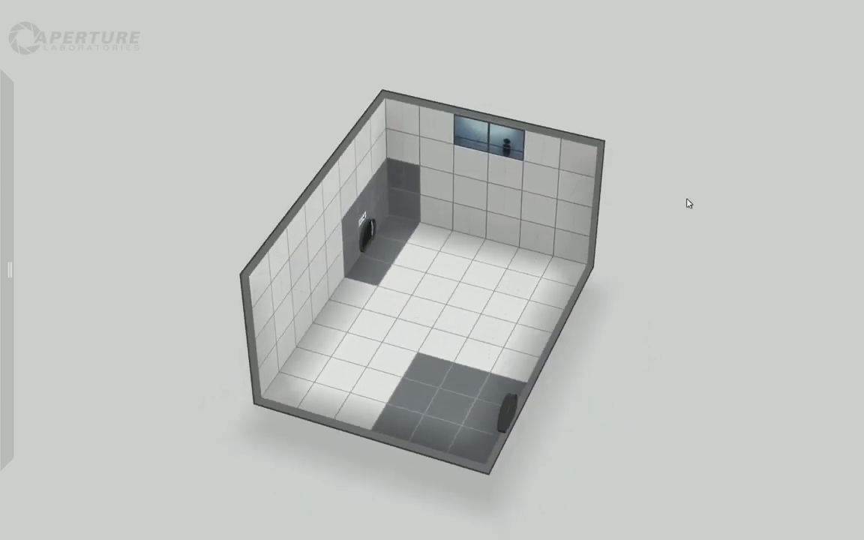
pyautogui.moveTo(689, 200)
pyautogui.mouseDown(button='right')
pyautogui.moveTo(443, 174)
pyautogui.moveTo(657, 176)
pyautogui.moveTo(727, 154)
pyautogui.moveTo(645, 139)
pyautogui.moveTo(83, 176)
pyautogui.moveTo(172, 169)
pyautogui.moveTo(615, 199)
pyautogui.moveTo(691, 156)
pyautogui.moveTo(675, 146)
pyautogui.moveTo(517, 155)
pyautogui.moveTo(660, 153)
pyautogui.moveTo(633, 166)
pyautogui.moveTo(592, 166)
pyautogui.moveTo(615, 135)
pyautogui.moveTo(586, 141)
pyautogui.mouseUp(button='right')
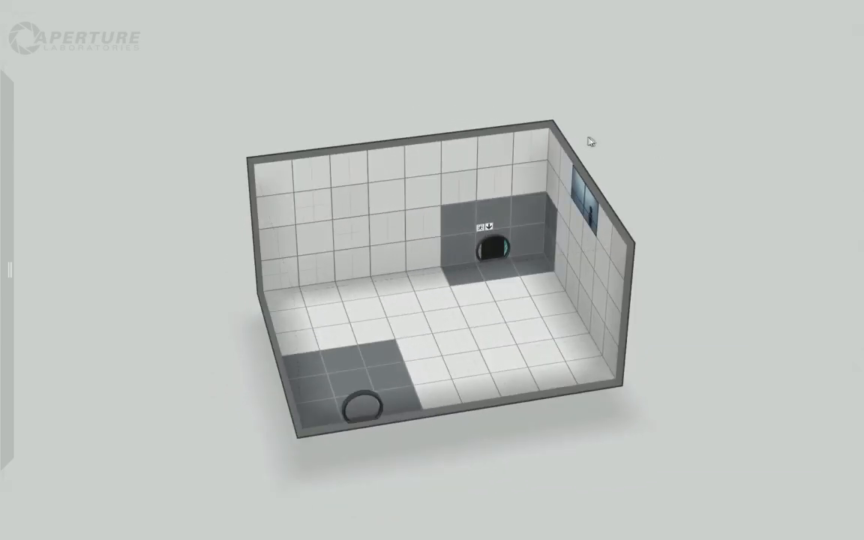
# - Extrude the wall under the observation window outward and raise the alcove floor to window level
pyautogui.moveTo(605, 139); pyautogui.dragTo(692, 146, button='right')
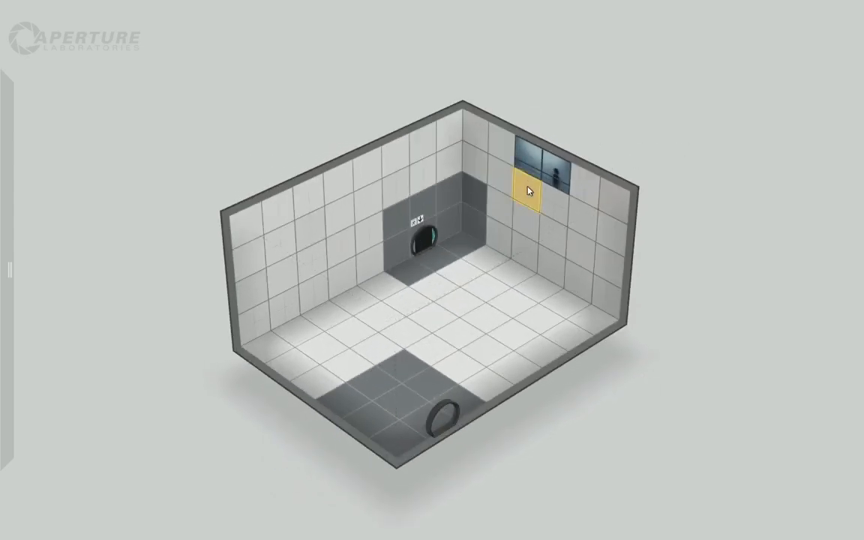
pyautogui.moveTo(528, 191)
pyautogui.mouseDown()
pyautogui.moveTo(551, 160)
pyautogui.moveTo(636, 123)
pyautogui.mouseUp()
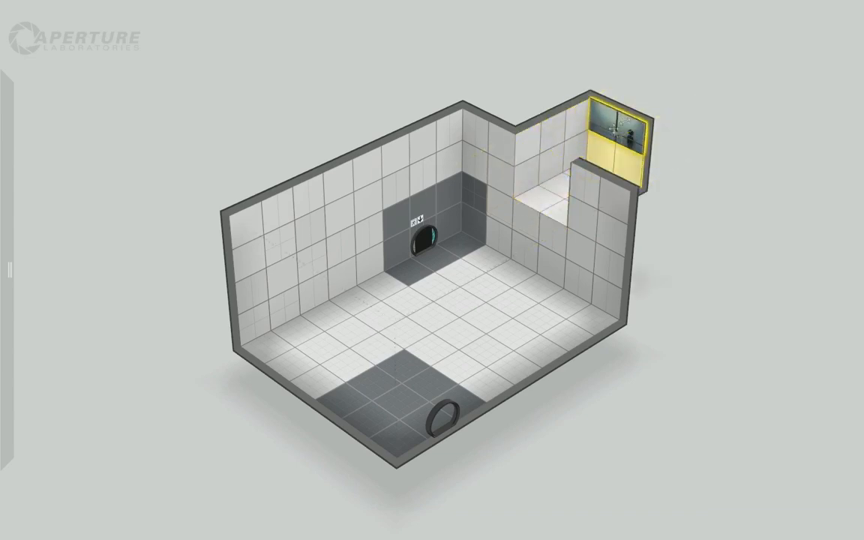
pyautogui.click(542, 204)
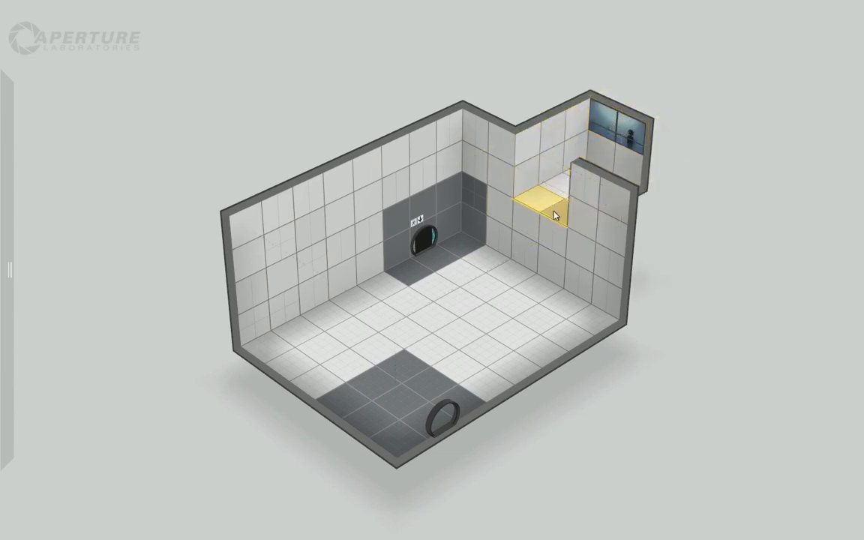
pyautogui.moveTo(555, 216); pyautogui.dragTo(552, 135)
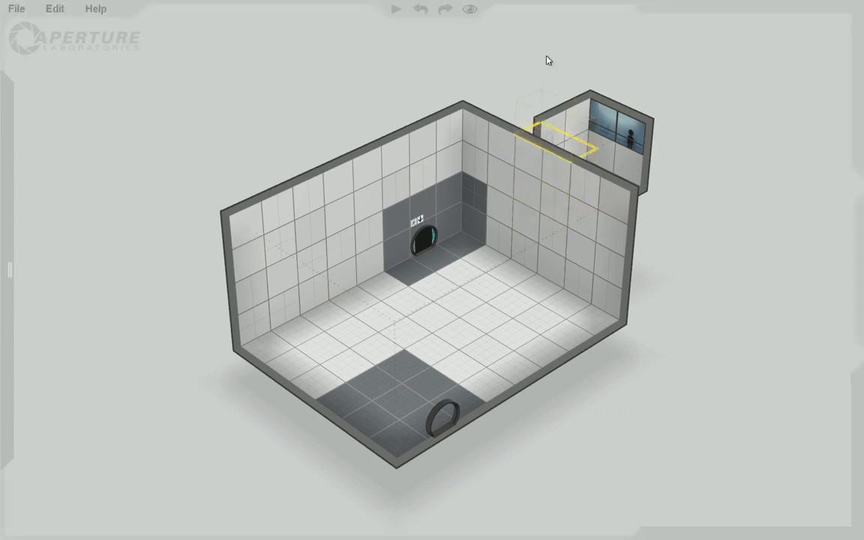
pyautogui.click(759, 177)
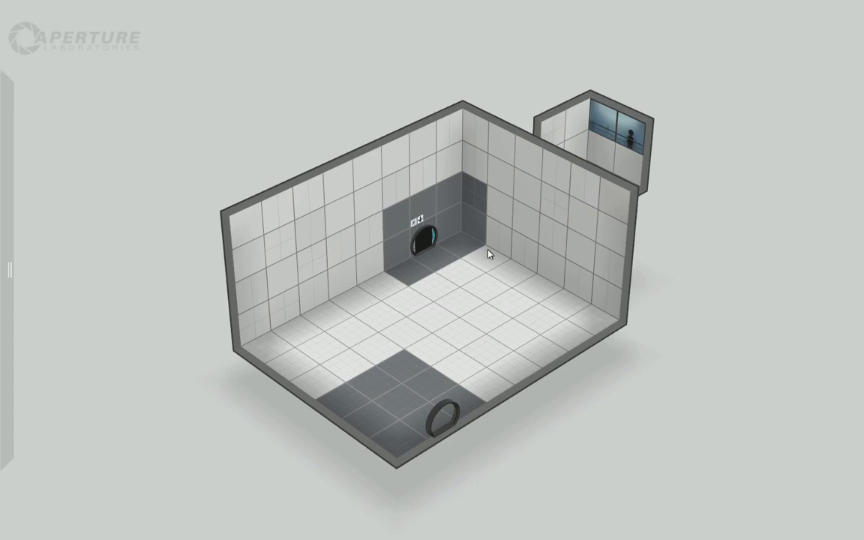
# - Select the whole chamber with Ctrl+A and make all surfaces non-portalable
pyautogui.hotkey('ctrl', 'a')
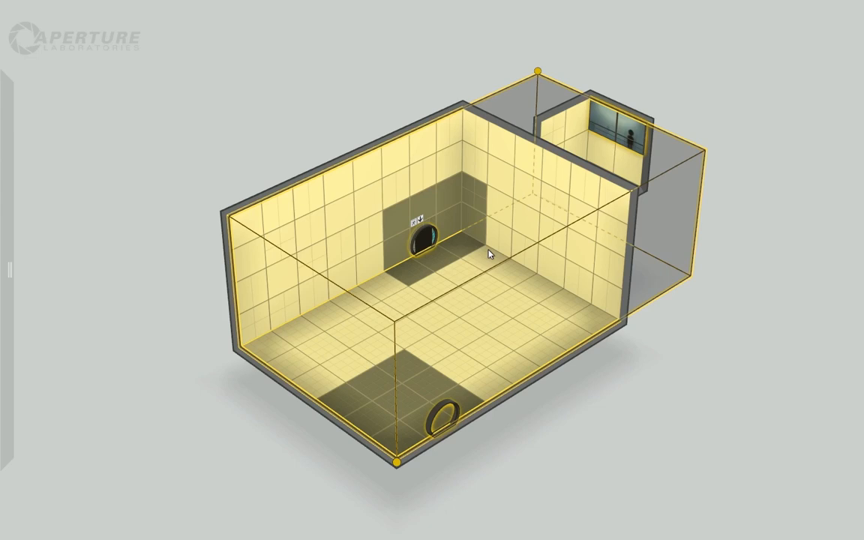
pyautogui.press('p')
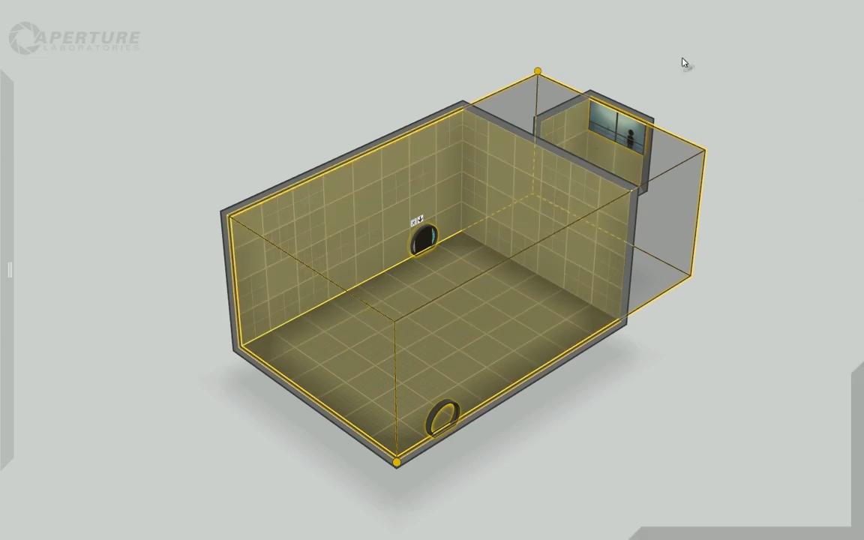
pyautogui.moveTo(672, 55); pyautogui.dragTo(727, 58, button='right')
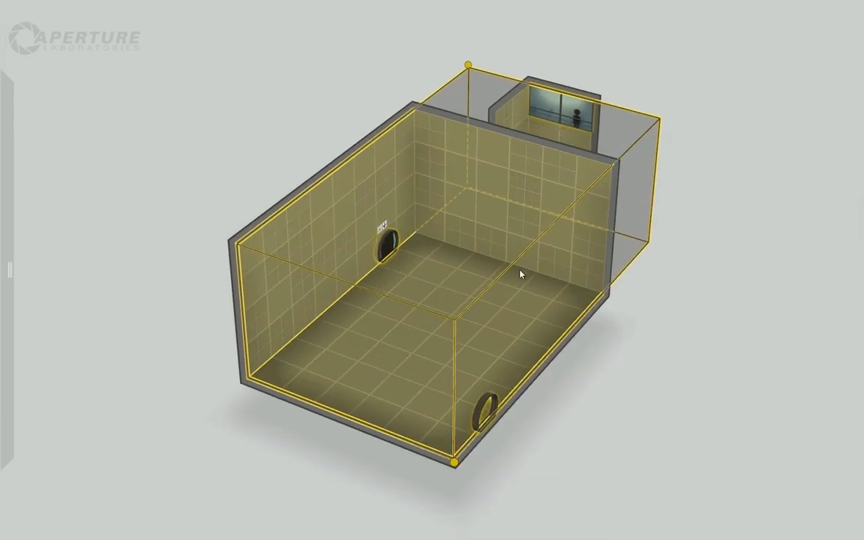
# - Drag the entrance and exit doors onto opposite end walls, then select the back wall
pyautogui.click(264, 122)
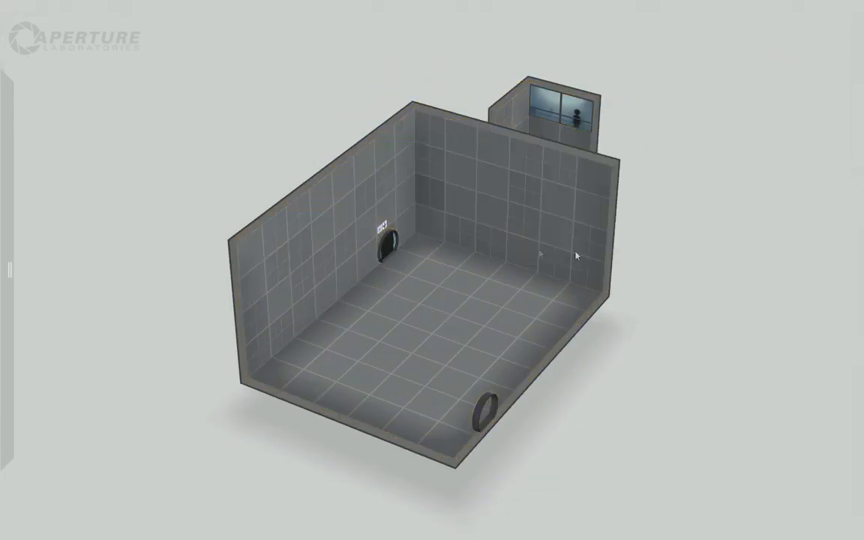
pyautogui.moveTo(384, 242); pyautogui.dragTo(495, 242)
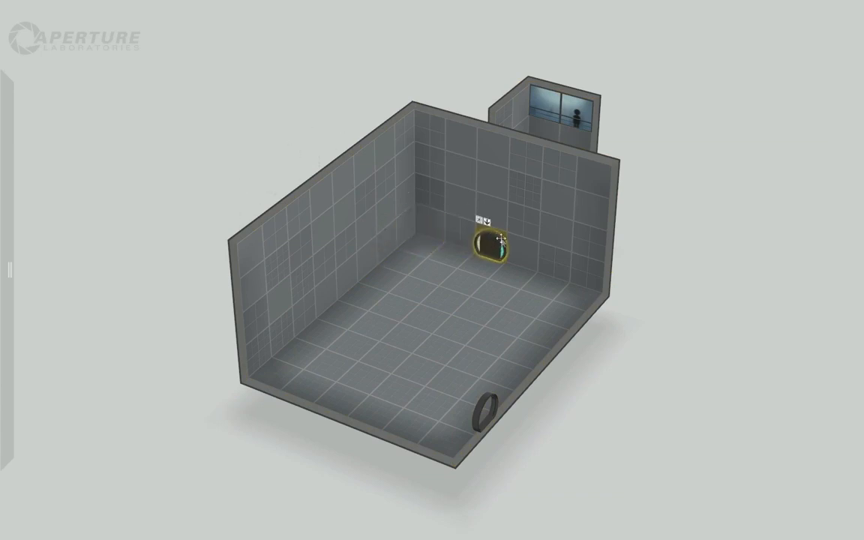
pyautogui.moveTo(665, 207)
pyautogui.mouseDown(button='right')
pyautogui.moveTo(135, 257)
pyautogui.moveTo(327, 208)
pyautogui.mouseUp(button='right')
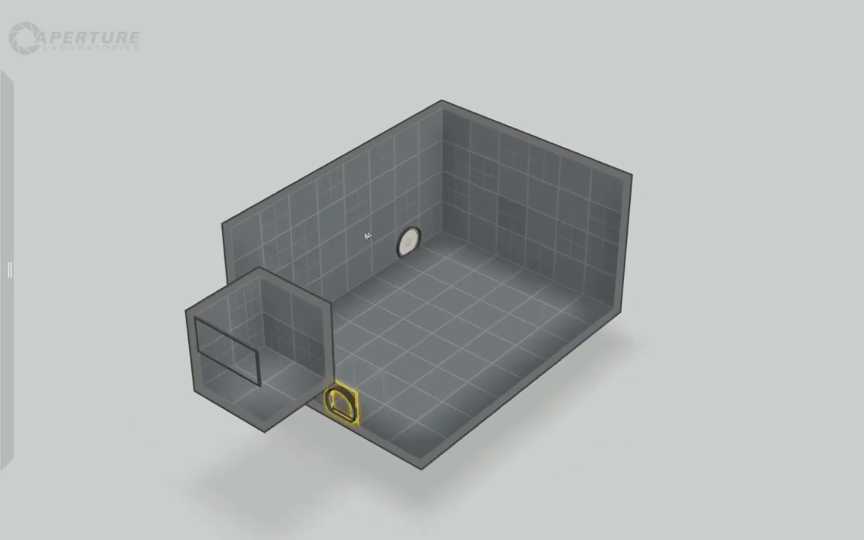
pyautogui.moveTo(409, 240); pyautogui.dragTo(506, 247)
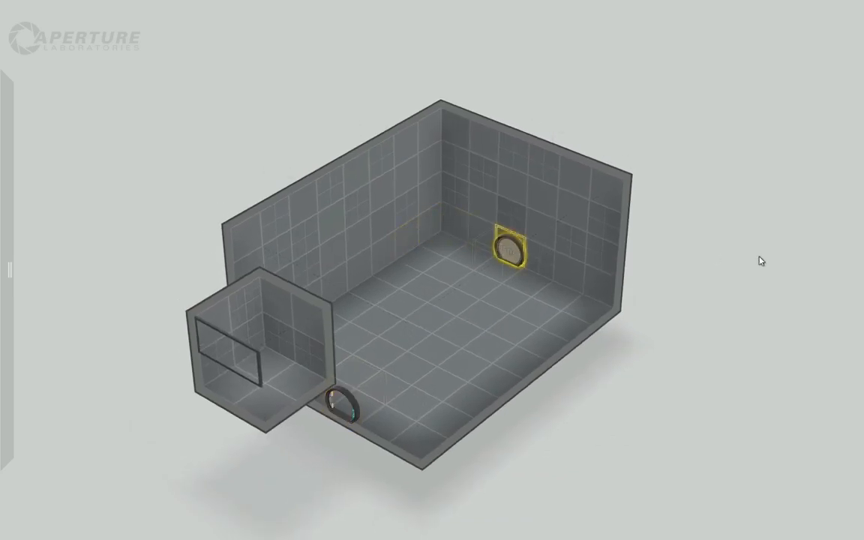
pyautogui.moveTo(762, 261)
pyautogui.mouseDown(button='right')
pyautogui.moveTo(608, 299)
pyautogui.moveTo(516, 251)
pyautogui.mouseUp(button='right')
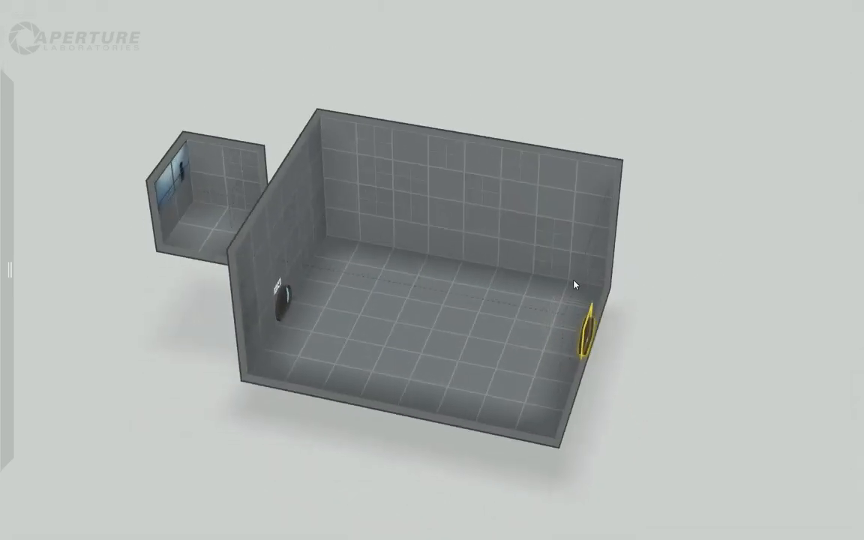
pyautogui.moveTo(701, 247); pyautogui.dragTo(698, 261, button='right')
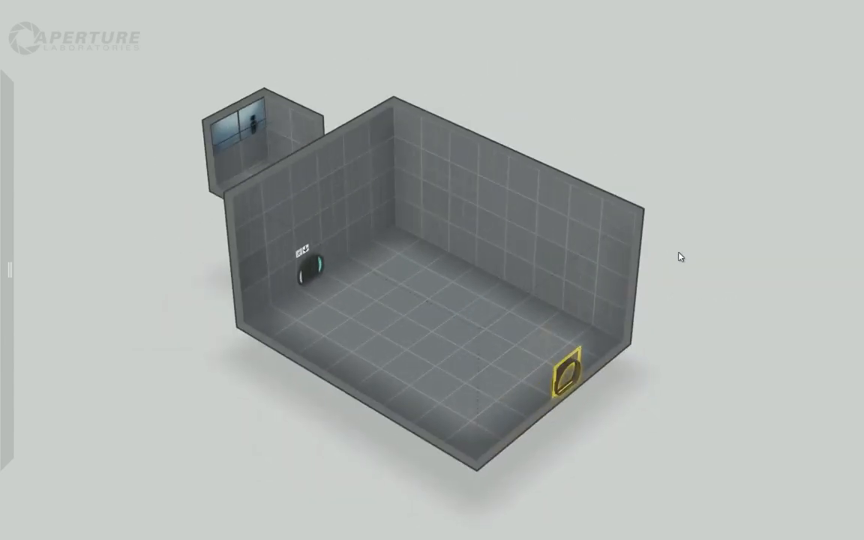
pyautogui.doubleClick(504, 213)
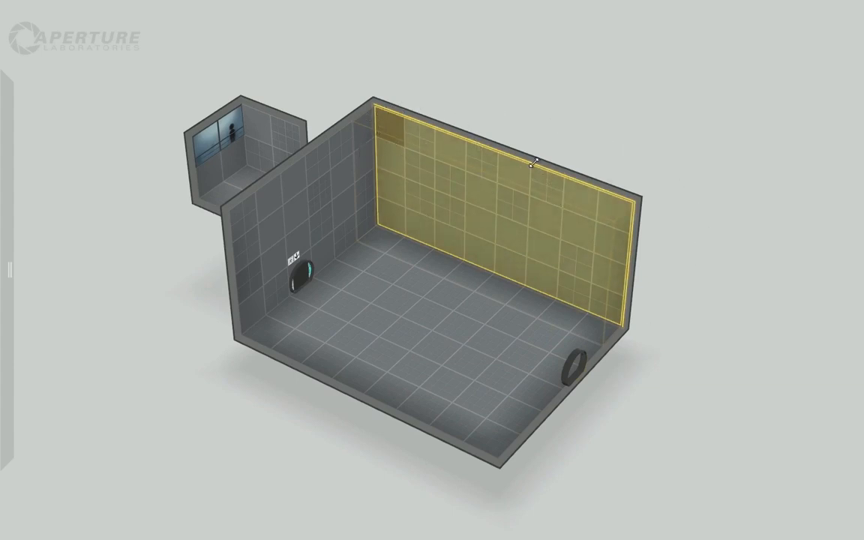
# - Drag the selected back wall outward to deepen the chamber
pyautogui.moveTo(534, 163); pyautogui.dragTo(570, 128)
pyautogui.click(596, 112)
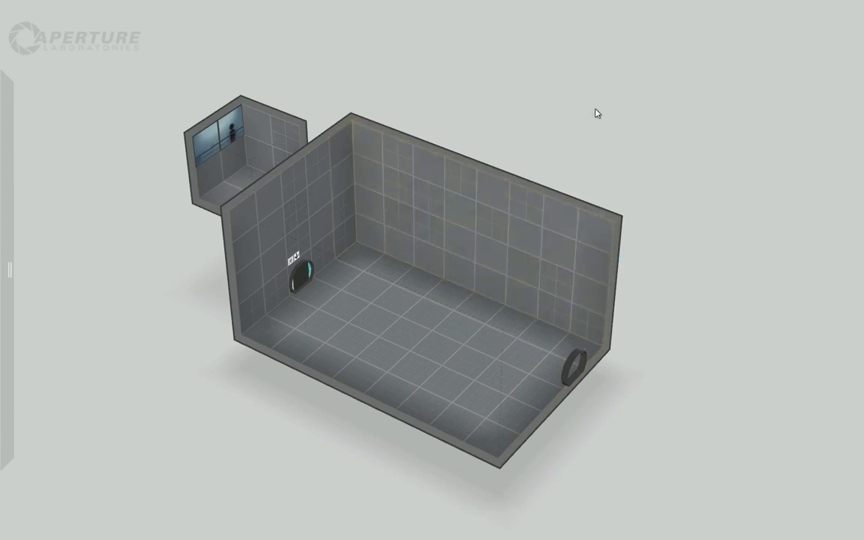
pyautogui.moveTo(596, 112)
pyautogui.mouseDown(button='right')
pyautogui.moveTo(478, 122)
pyautogui.moveTo(420, 200)
pyautogui.mouseUp(button='right')
pyautogui.moveTo(295, 227); pyautogui.dragTo(393, 167, button='right')
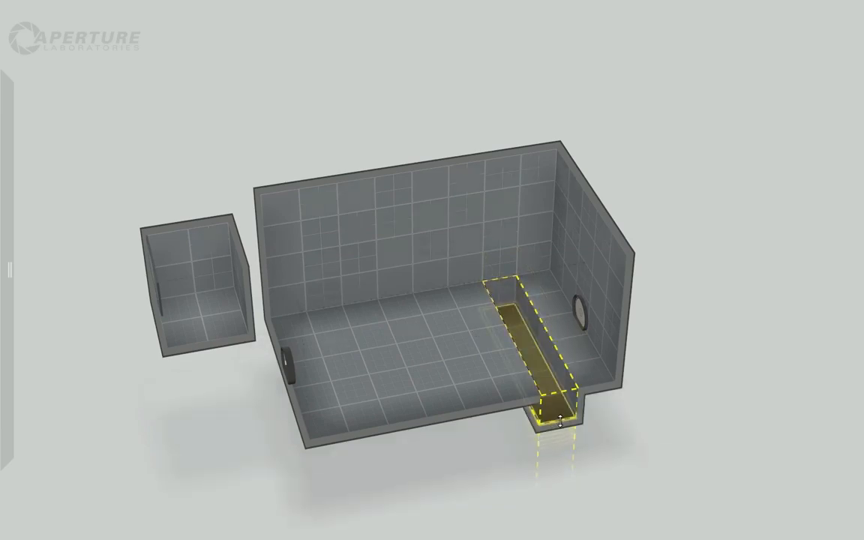
# - Fill the sunken trench with goo
pyautogui.click(668, 411)
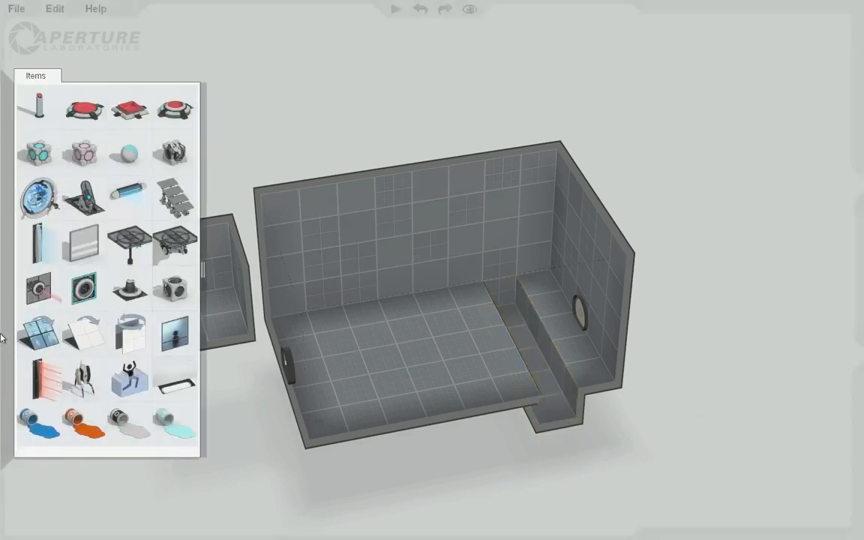
pyautogui.moveTo(9, 270)
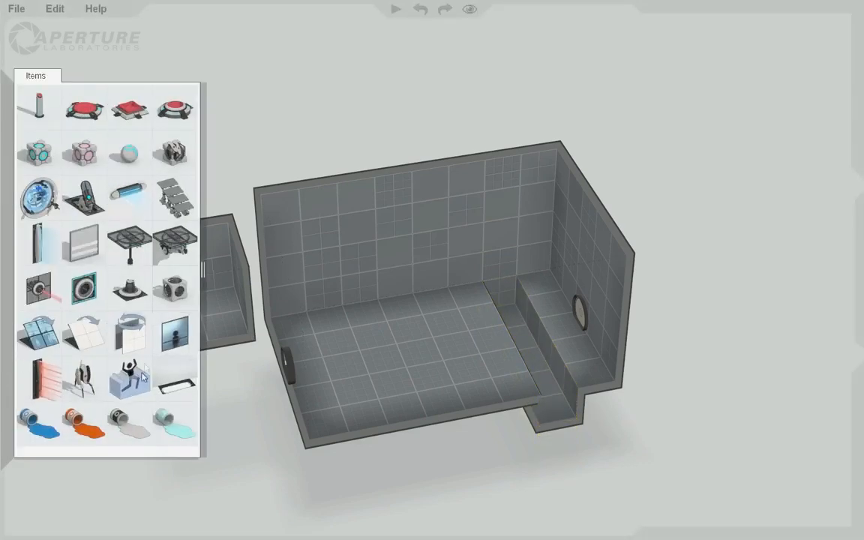
pyautogui.moveTo(129, 341); pyautogui.dragTo(522, 300)
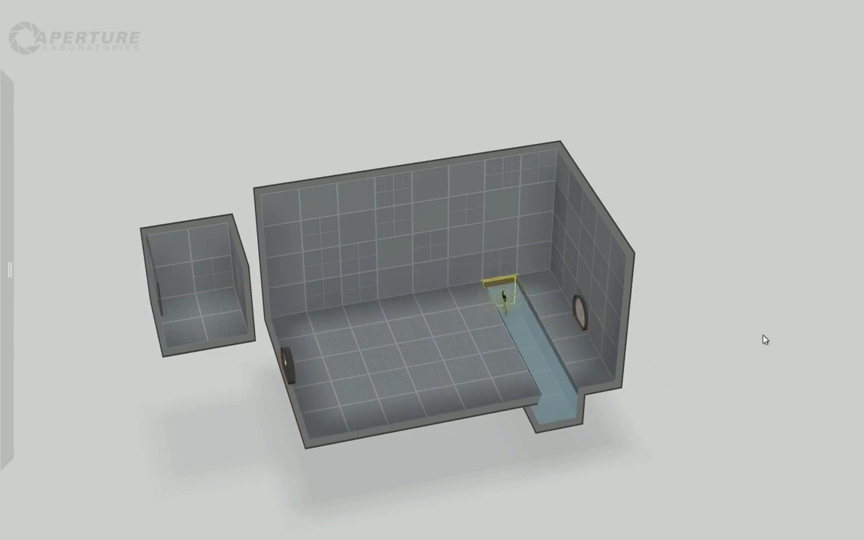
pyautogui.moveTo(766, 338)
pyautogui.mouseDown(button='right')
pyautogui.moveTo(605, 347)
pyautogui.moveTo(691, 324)
pyautogui.moveTo(681, 329)
pyautogui.mouseUp(button='right')
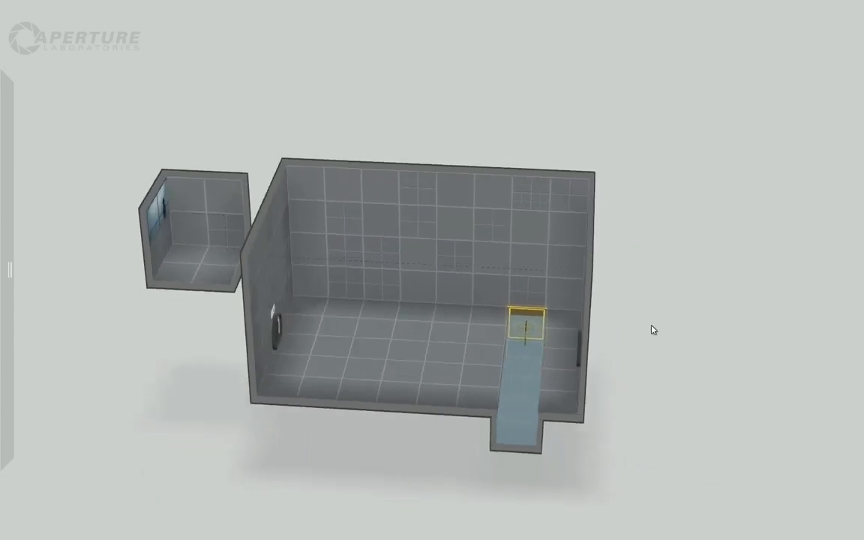
pyautogui.moveTo(675, 351)
pyautogui.mouseDown(button='right')
pyautogui.moveTo(744, 405)
pyautogui.moveTo(713, 412)
pyautogui.mouseUp(button='right')
pyautogui.moveTo(707, 274); pyautogui.dragTo(707, 270, button='right')
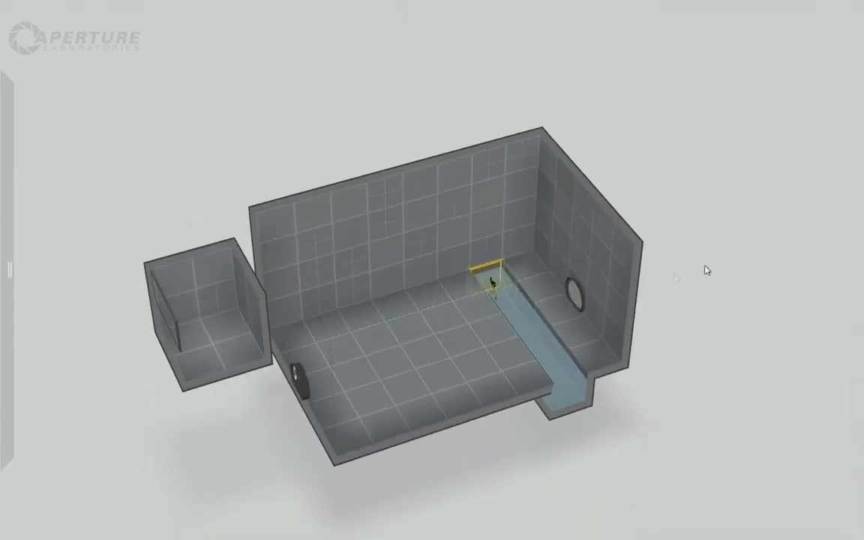
# - Slide the trench item to the trench's end against the back wall corner
pyautogui.moveTo(493, 284); pyautogui.dragTo(516, 285)
pyautogui.moveTo(518, 300); pyautogui.dragTo(473, 281)
pyautogui.moveTo(685, 205); pyautogui.dragTo(512, 178, button='right')
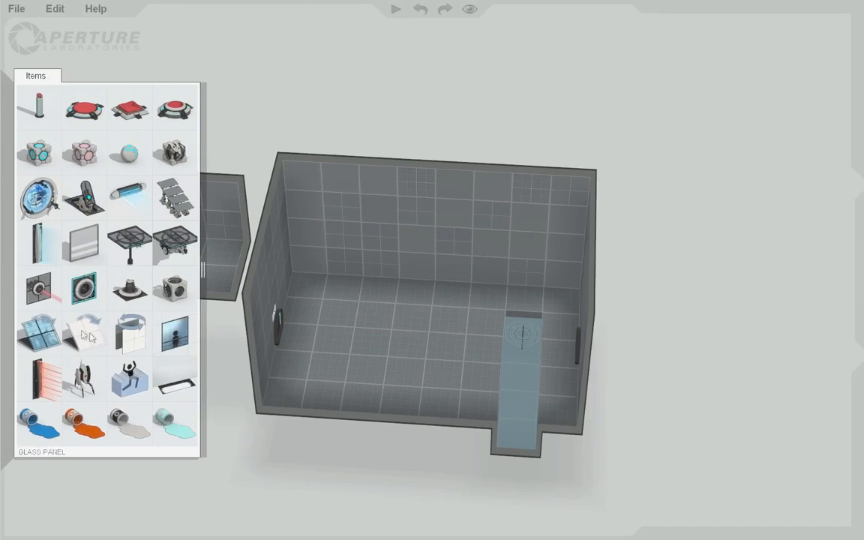
# - Place an angled panel on the back wall above the trench end and change its angle
pyautogui.moveTo(37, 331)
pyautogui.mouseDown()
pyautogui.moveTo(420, 334)
pyautogui.moveTo(538, 269)
pyautogui.mouseUp()
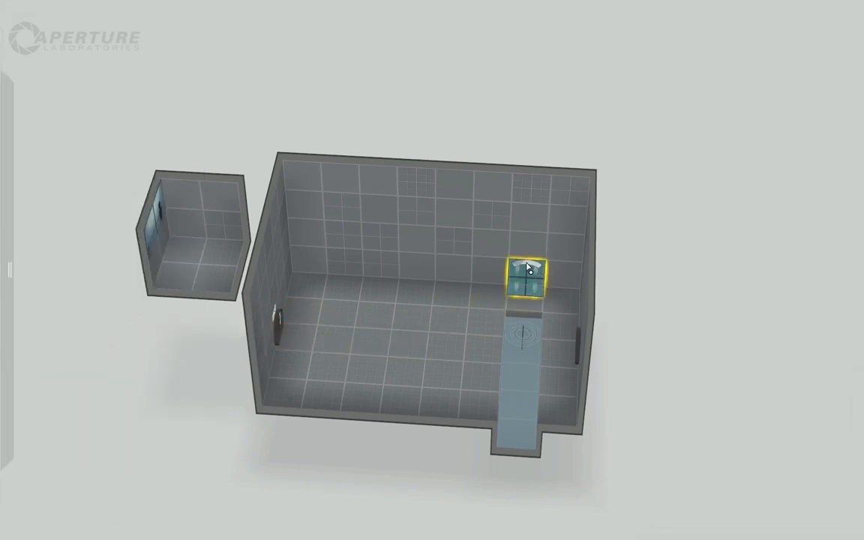
pyautogui.moveTo(539, 268); pyautogui.dragTo(514, 284)
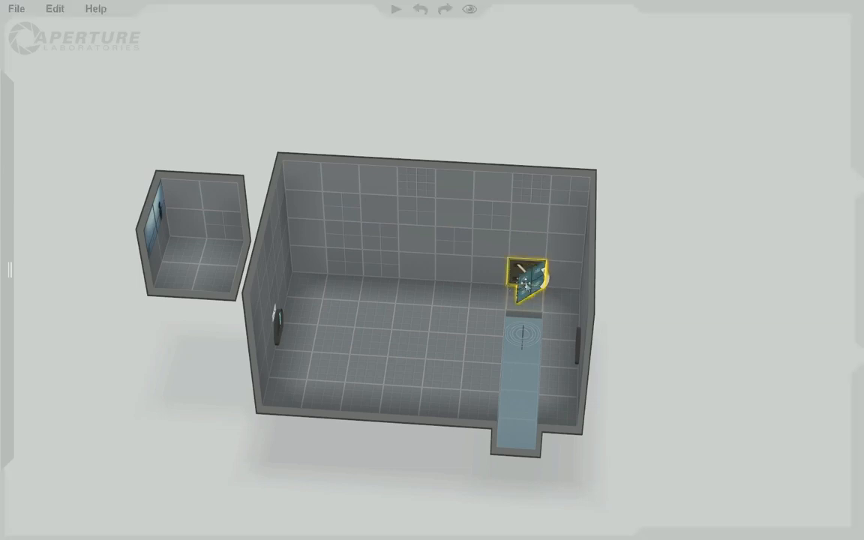
pyautogui.rightClick(525, 285)
pyautogui.moveTo(585, 325)
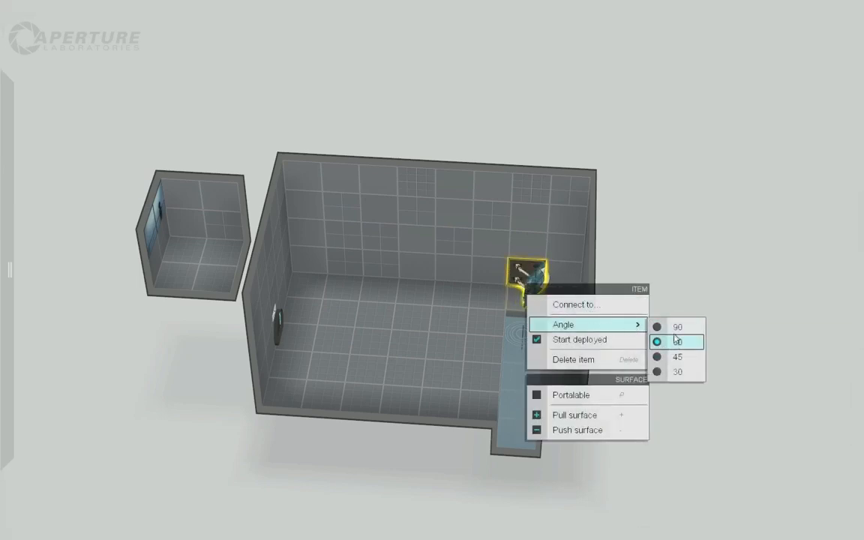
pyautogui.click(677, 327)
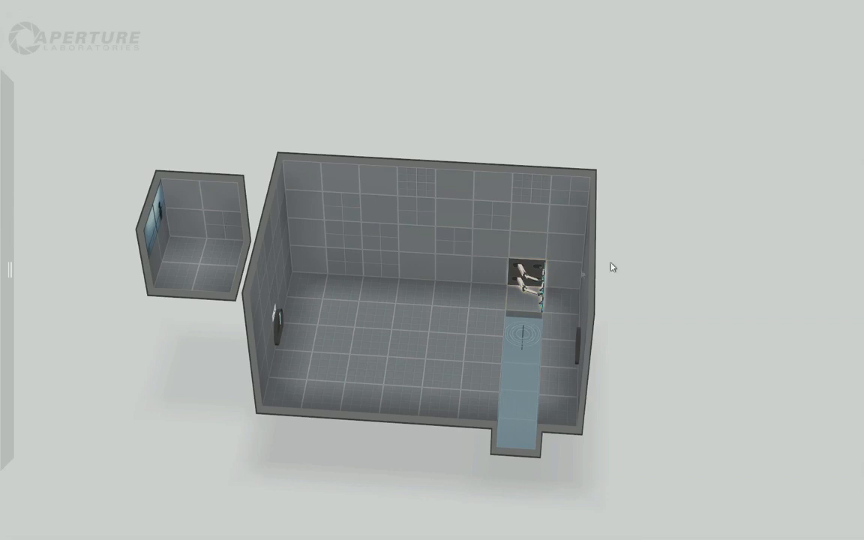
# - Set the angled panel to start deployed
pyautogui.moveTo(642, 275); pyautogui.dragTo(248, 227, button='right')
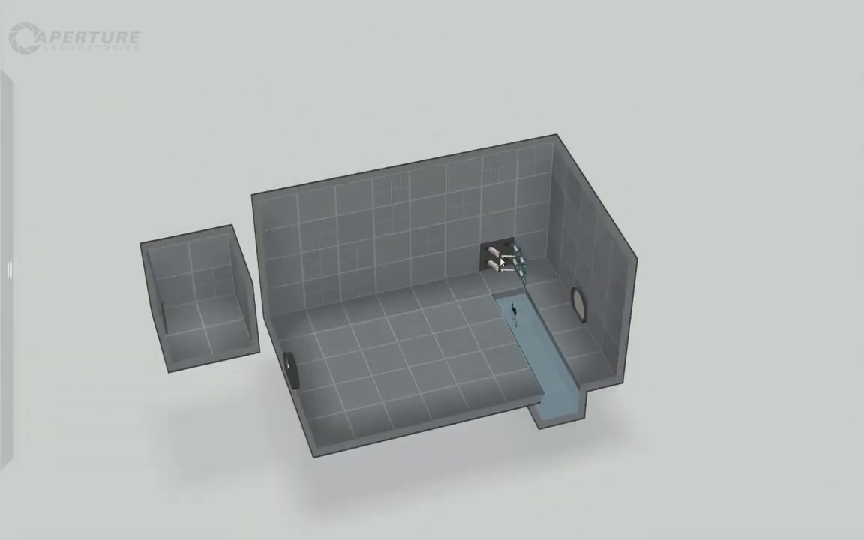
pyautogui.rightClick(517, 261)
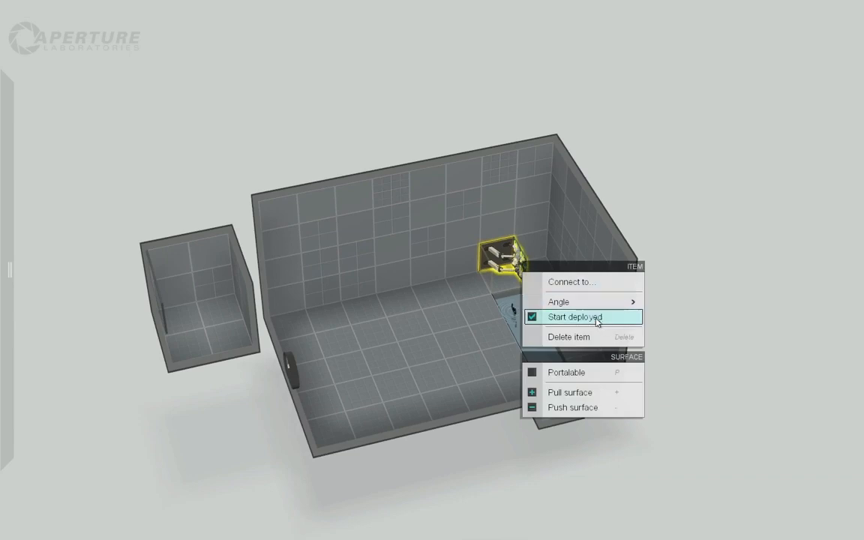
pyautogui.click(669, 222)
pyautogui.moveTo(534, 219); pyautogui.dragTo(652, 225, button='right')
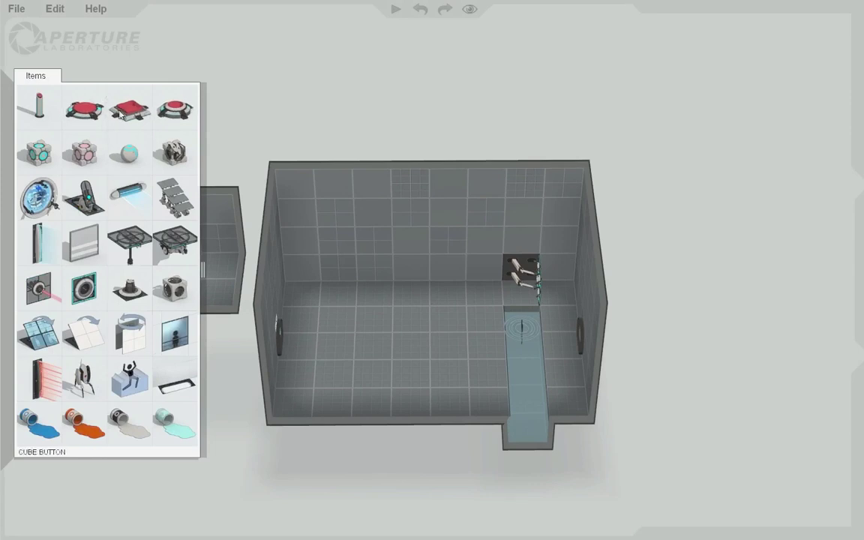
# - Place a cube button on the floor in the front-right corner beside the trench
pyautogui.moveTo(129, 110)
pyautogui.mouseDown()
pyautogui.moveTo(562, 379)
pyautogui.moveTo(567, 394)
pyautogui.mouseUp()
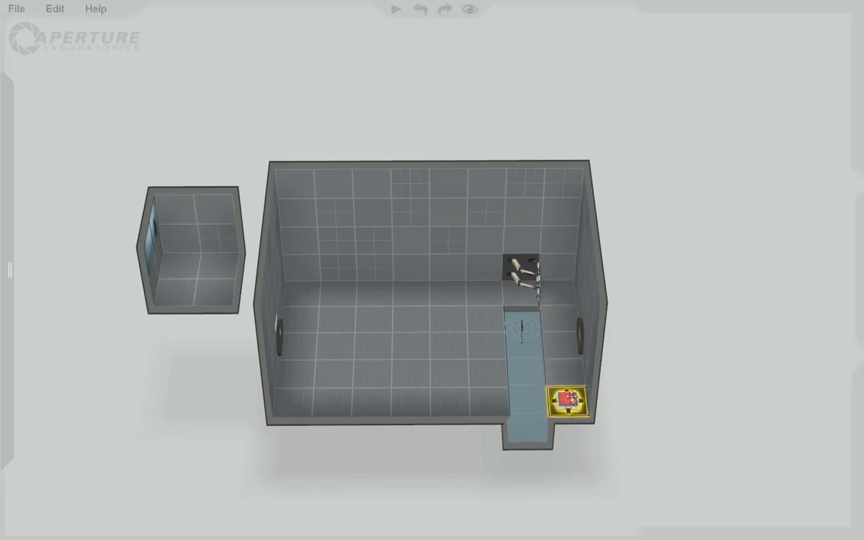
pyautogui.rightClick(570, 398)
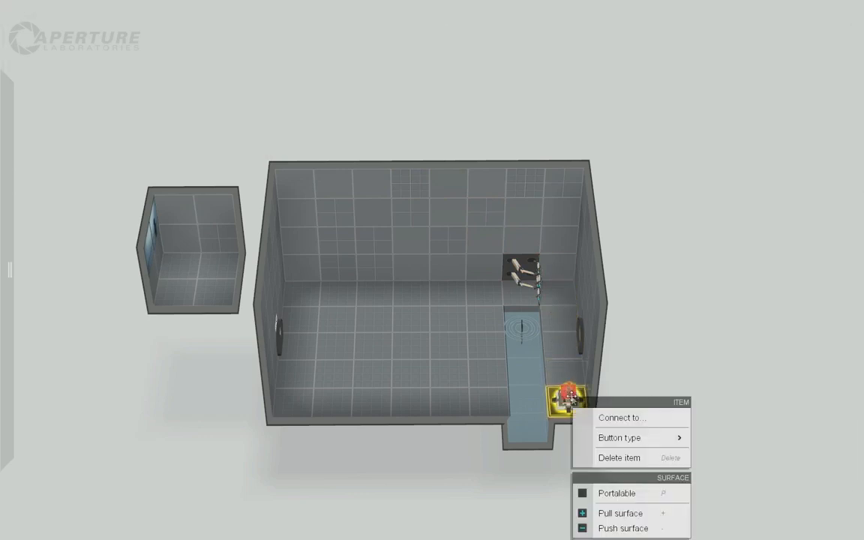
# - Connect the cube button to the angled panel so it activates it
pyautogui.click(620, 418)
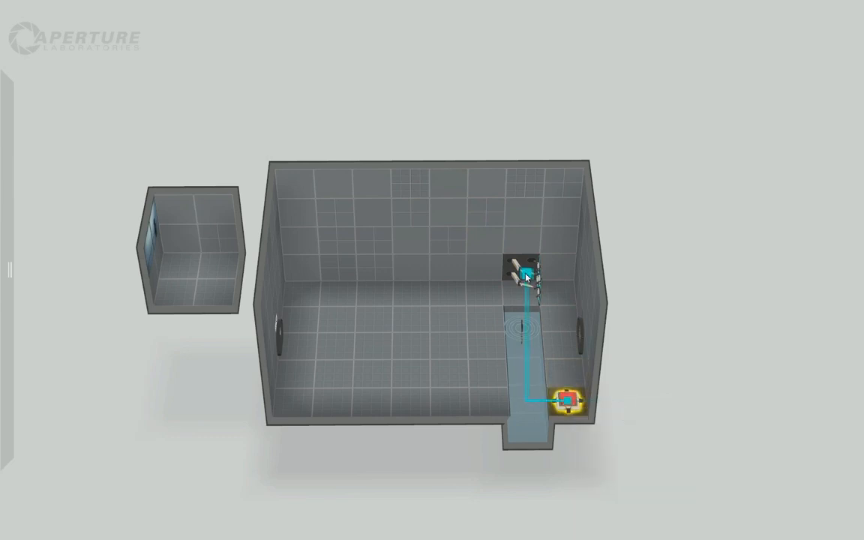
pyautogui.click(522, 271)
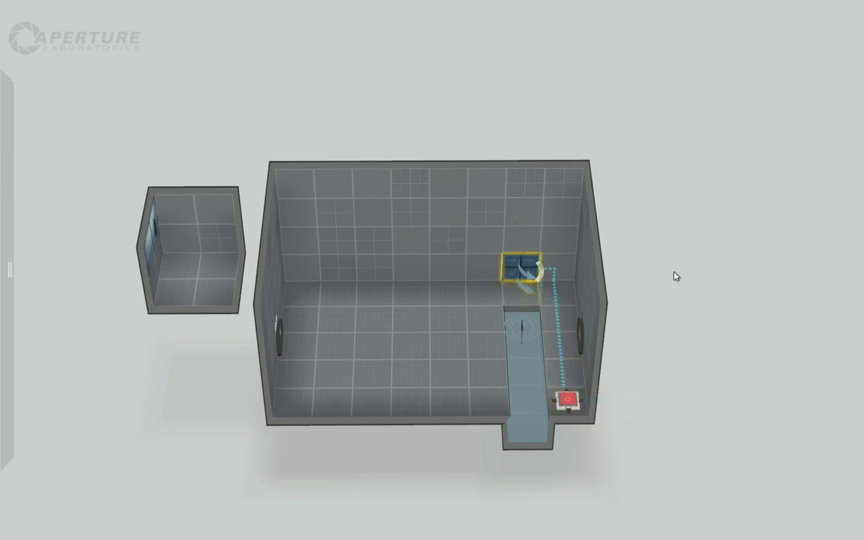
pyautogui.moveTo(673, 276)
pyautogui.mouseDown(button='right')
pyautogui.moveTo(298, 310)
pyautogui.moveTo(543, 246)
pyautogui.mouseUp(button='right')
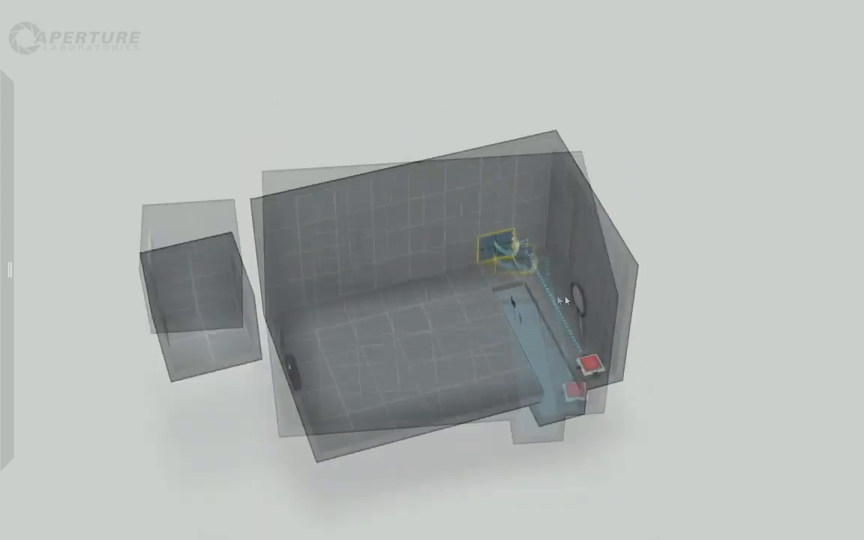
pyautogui.moveTo(672, 240)
pyautogui.mouseDown(button='right')
pyautogui.moveTo(553, 210)
pyautogui.moveTo(508, 212)
pyautogui.moveTo(695, 260)
pyautogui.mouseUp(button='right')
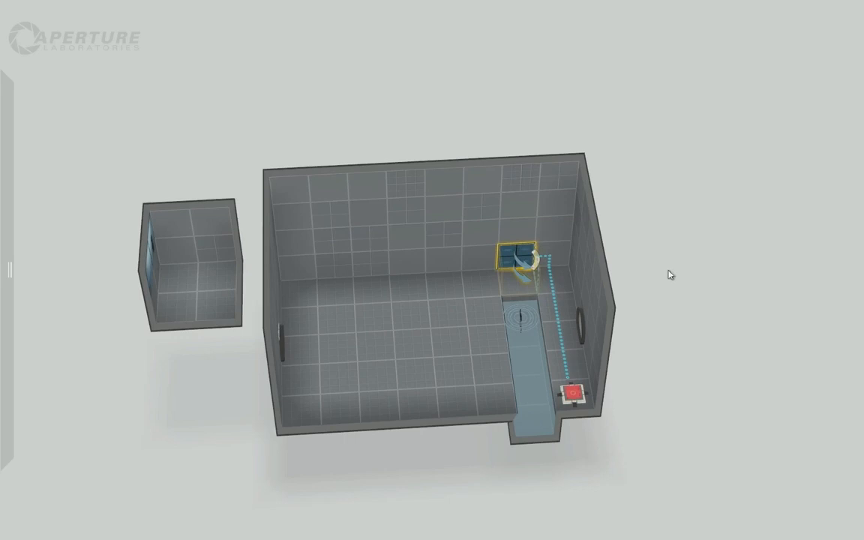
pyautogui.moveTo(741, 286)
pyautogui.mouseDown(button='right')
pyautogui.moveTo(823, 279)
pyautogui.moveTo(675, 277)
pyautogui.moveTo(773, 279)
pyautogui.mouseUp(button='right')
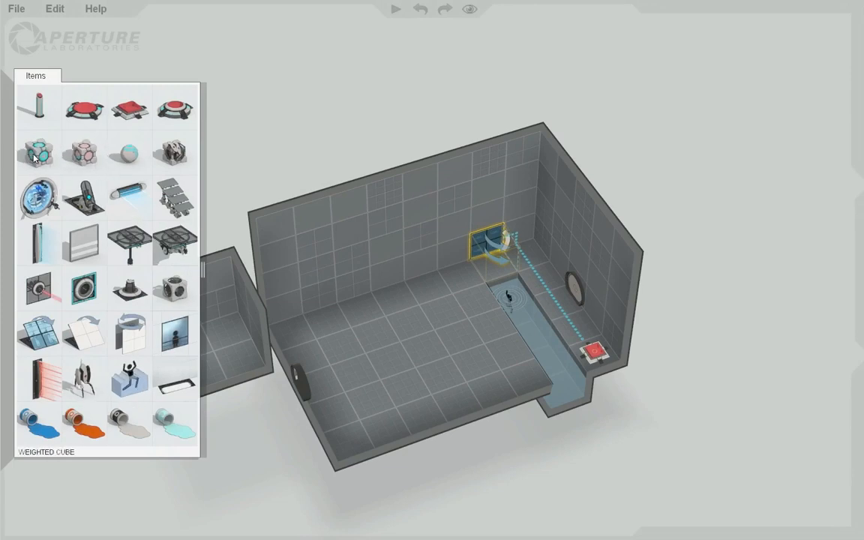
# - Drop a weighted cube with ceiling dropper onto the floor in front of the angled panel
pyautogui.moveTo(38, 156)
pyautogui.mouseDown()
pyautogui.moveTo(525, 251)
pyautogui.moveTo(546, 279)
pyautogui.moveTo(536, 242)
pyautogui.moveTo(526, 247)
pyautogui.mouseUp()
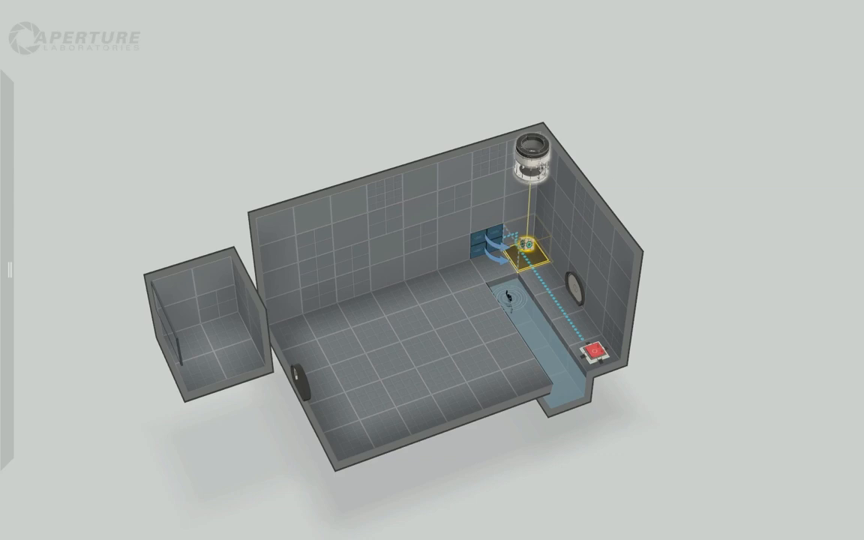
pyautogui.moveTo(667, 193)
pyautogui.mouseDown(button='right')
pyautogui.moveTo(685, 219)
pyautogui.moveTo(692, 168)
pyautogui.moveTo(677, 187)
pyautogui.mouseUp(button='right')
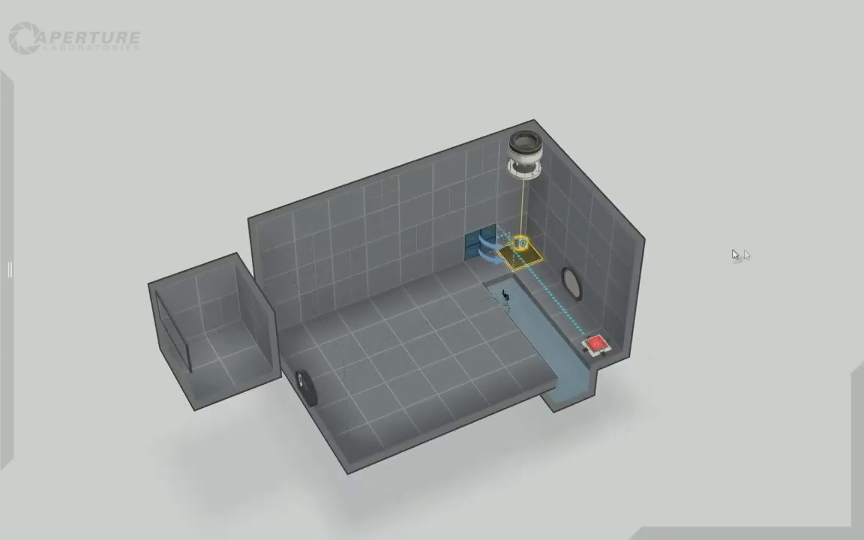
pyautogui.moveTo(674, 249); pyautogui.dragTo(565, 248, button='right')
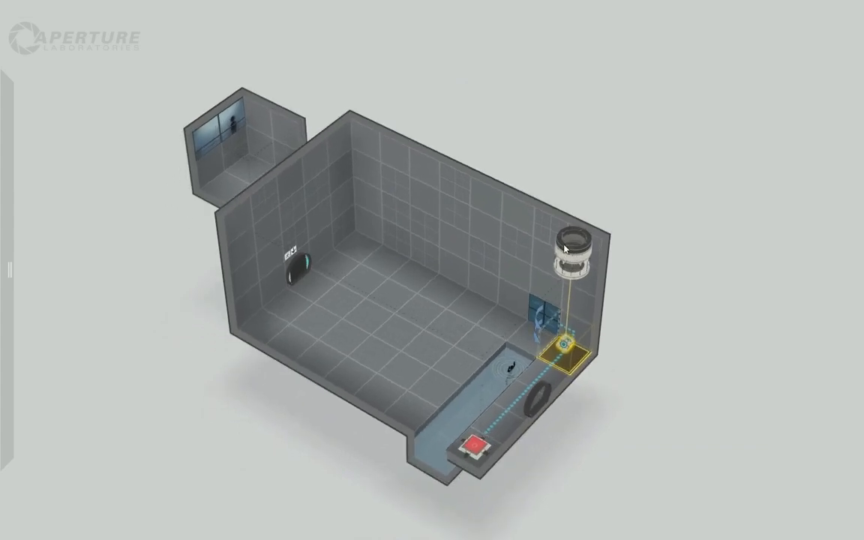
# - Build the chamber and launch it into a playtest
pyautogui.moveTo(419, 8)
pyautogui.click(396, 9)
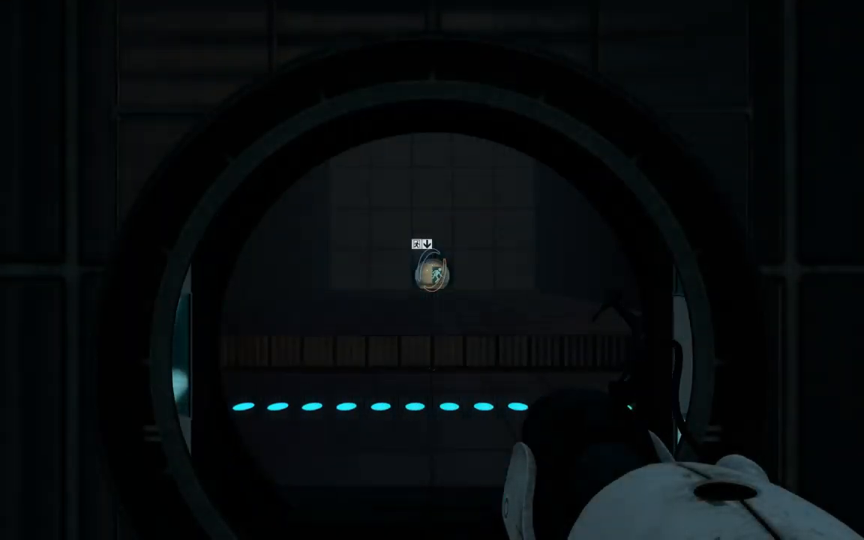
# - Walk into the chamber, pick up the weighted cube and drop it onto the button
pyautogui.press('w')
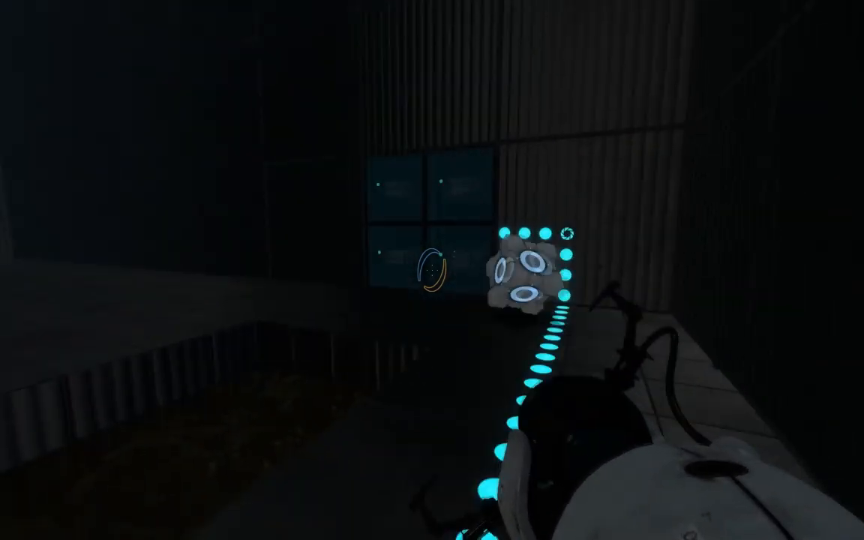
pyautogui.press('w')
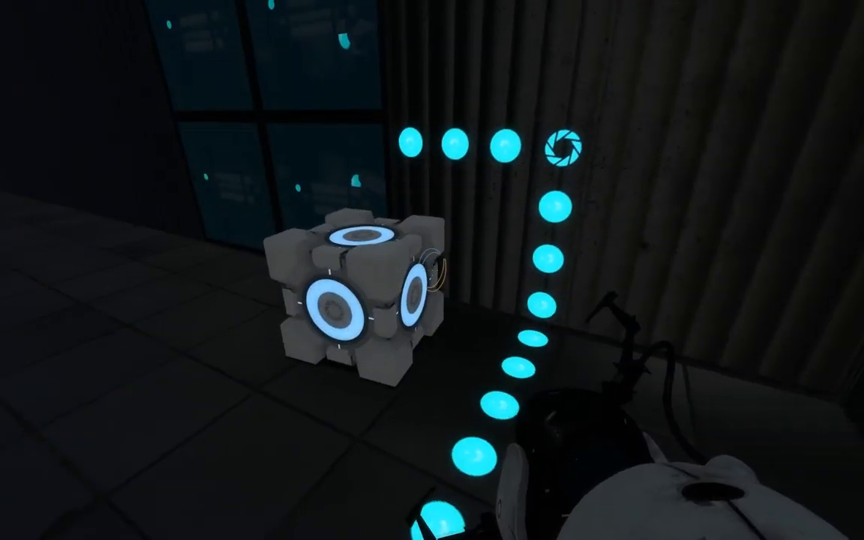
pyautogui.press('e')
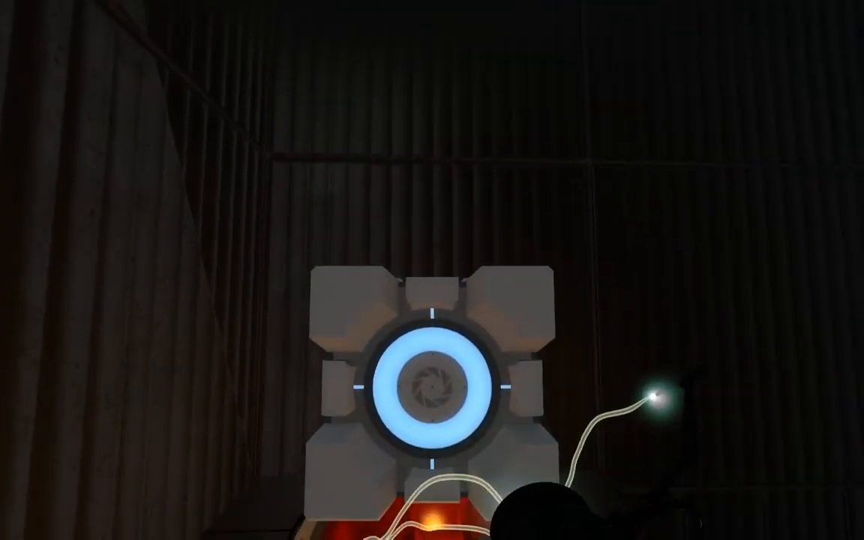
pyautogui.press('e')
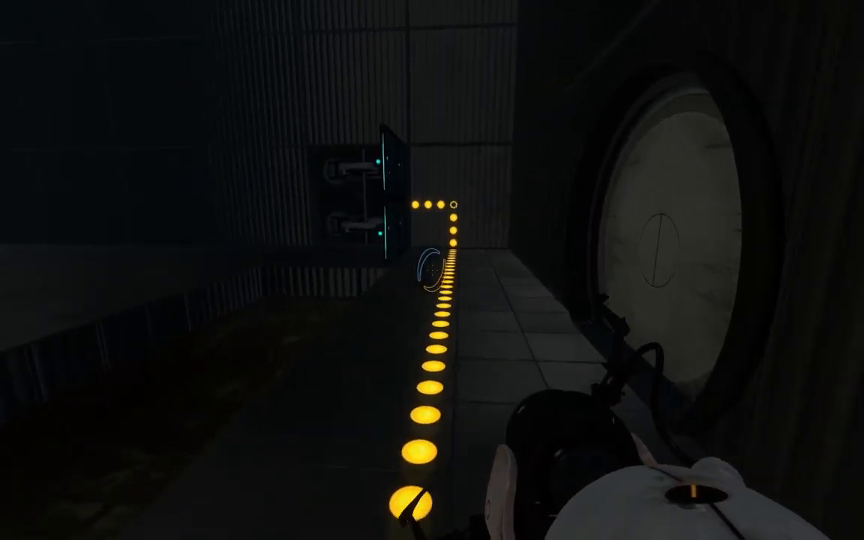
# - Follow the lit trail along the corridor to the round door and button pedestal
pyautogui.press('w')
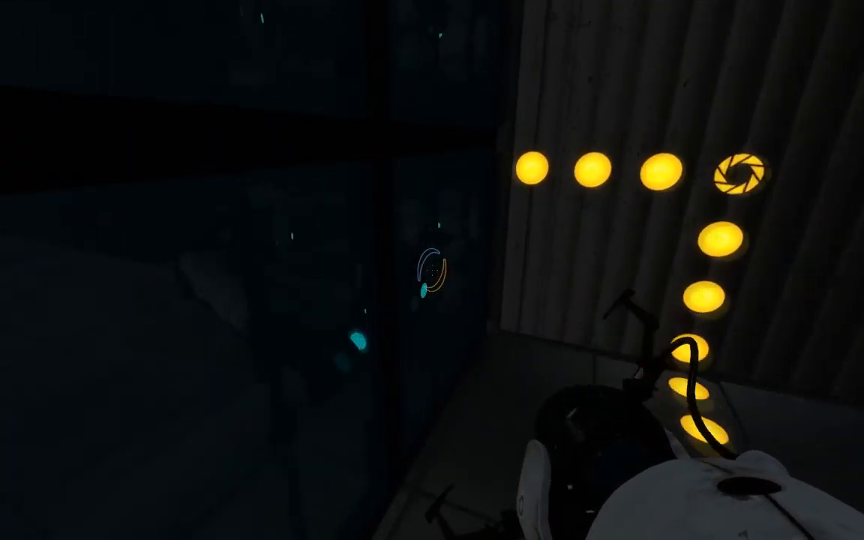
pyautogui.press('w')
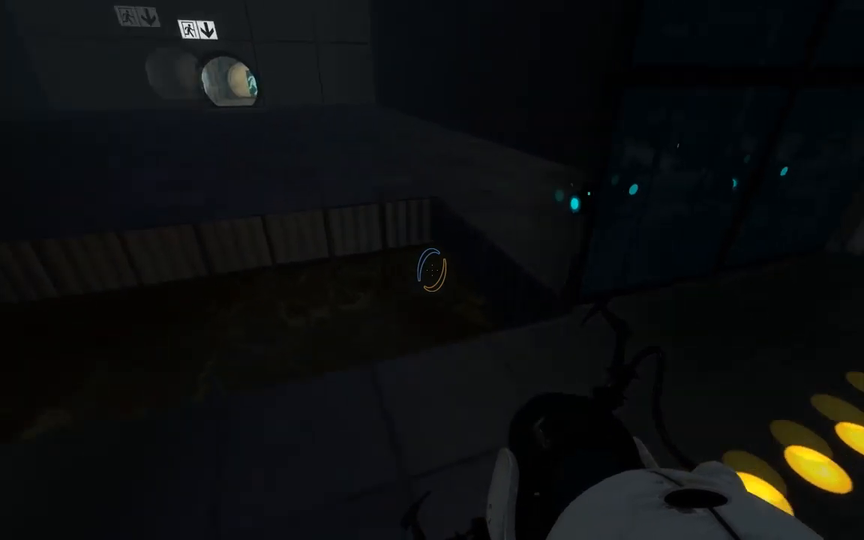
pyautogui.press('w')
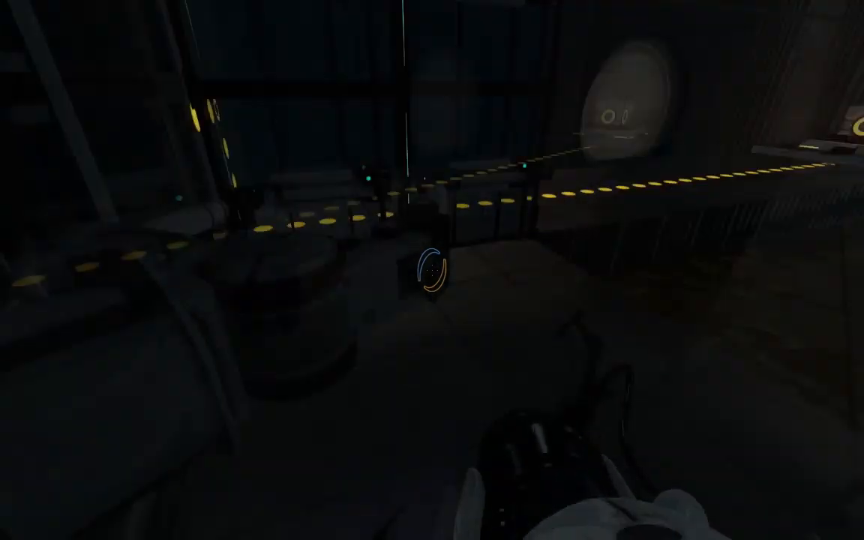
pyautogui.press('w')
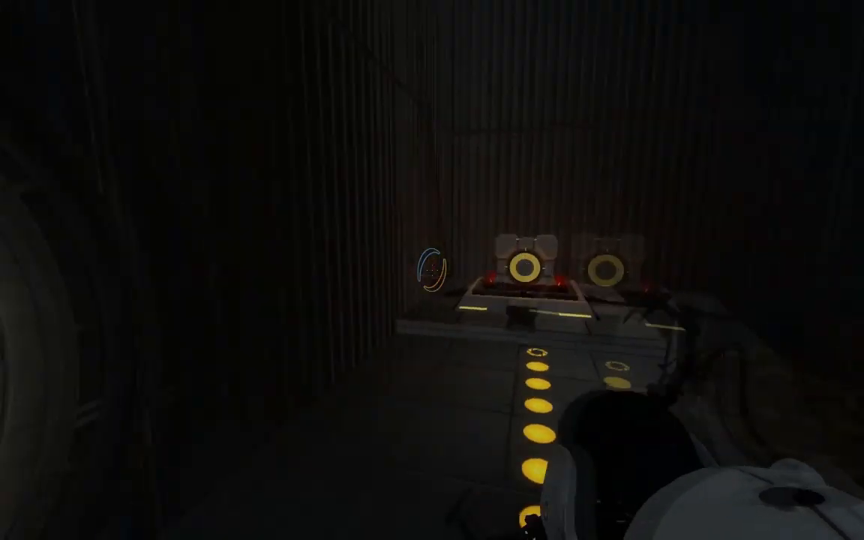
pyautogui.press('w')
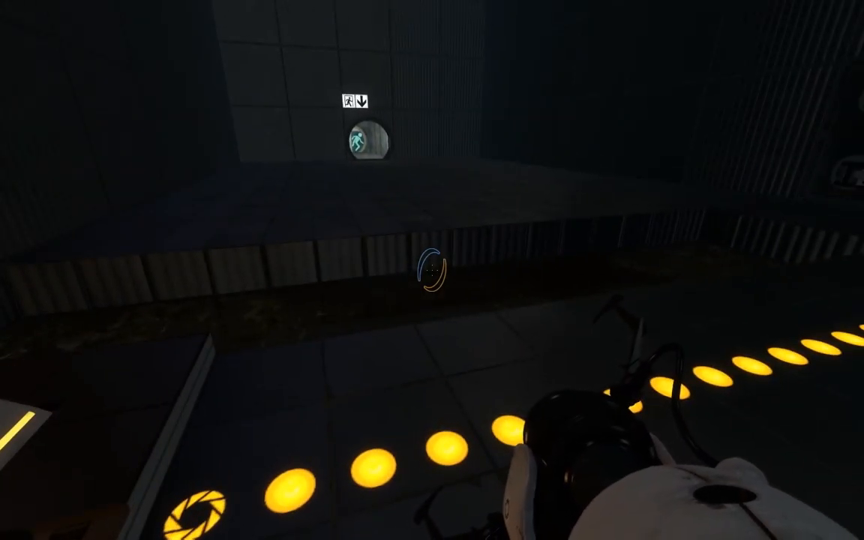
# - Look over the exit ledge with the cube buttons and move into the panel-wall room
pyautogui.press('w')
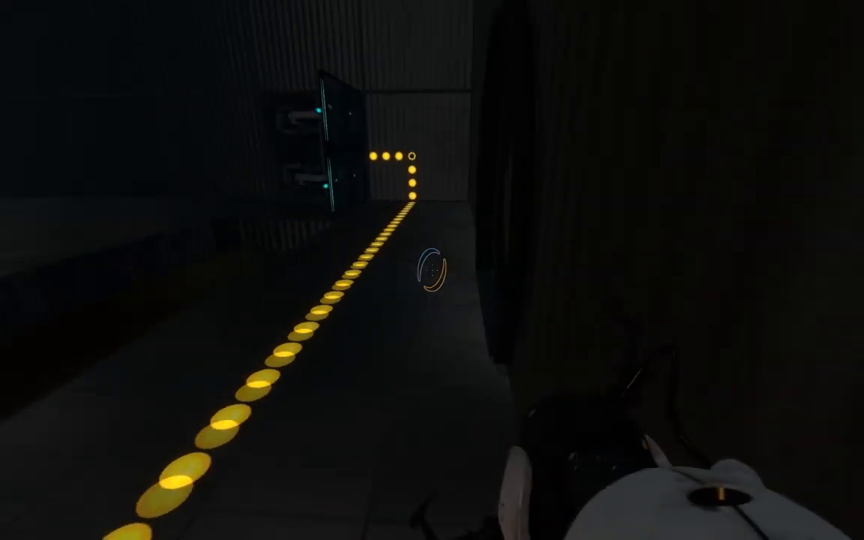
pyautogui.press('w')
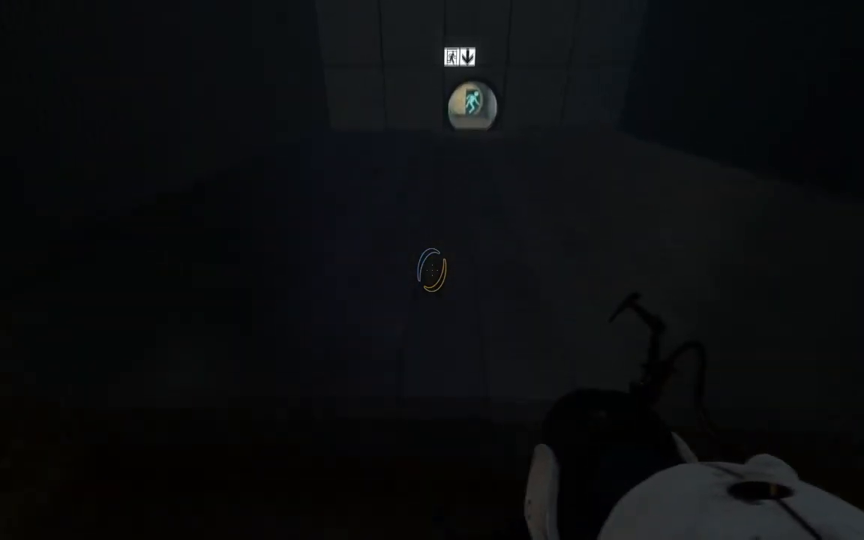
pyautogui.press('w')
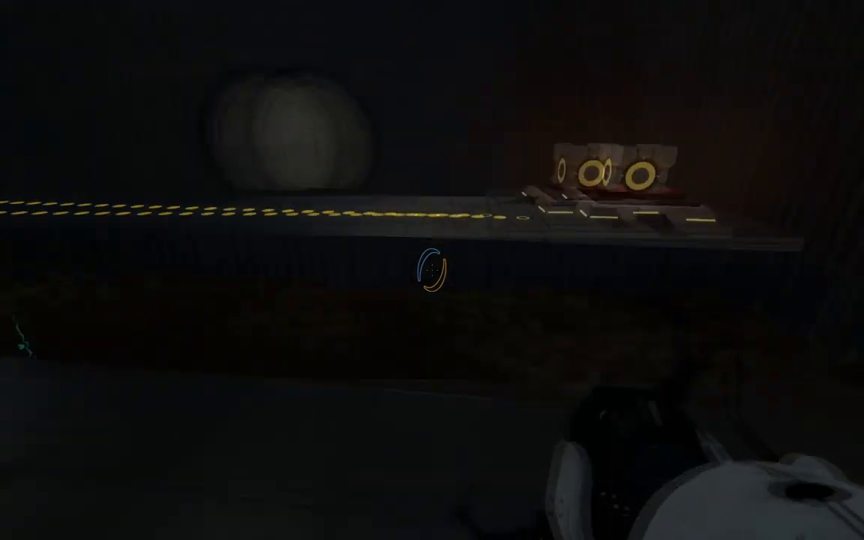
pyautogui.press('w')
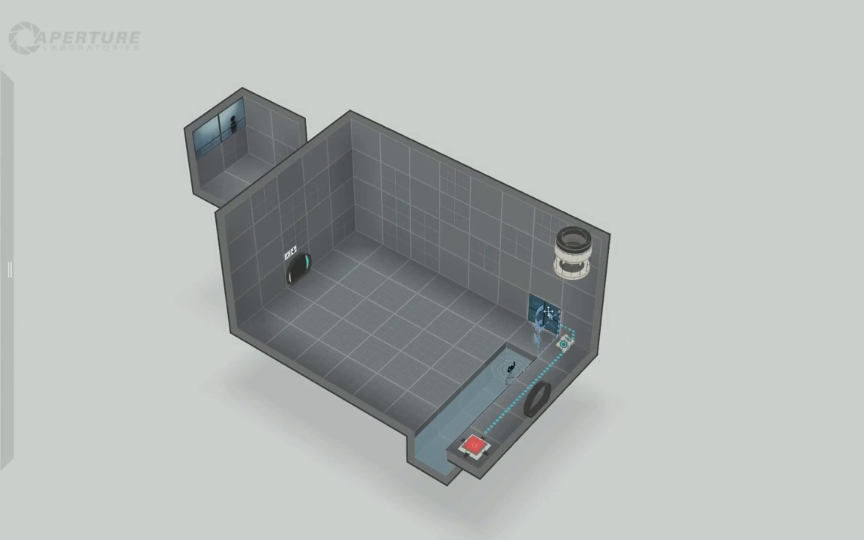
# - Set the wall panel to Start deployed
pyautogui.rightClick(549, 313)
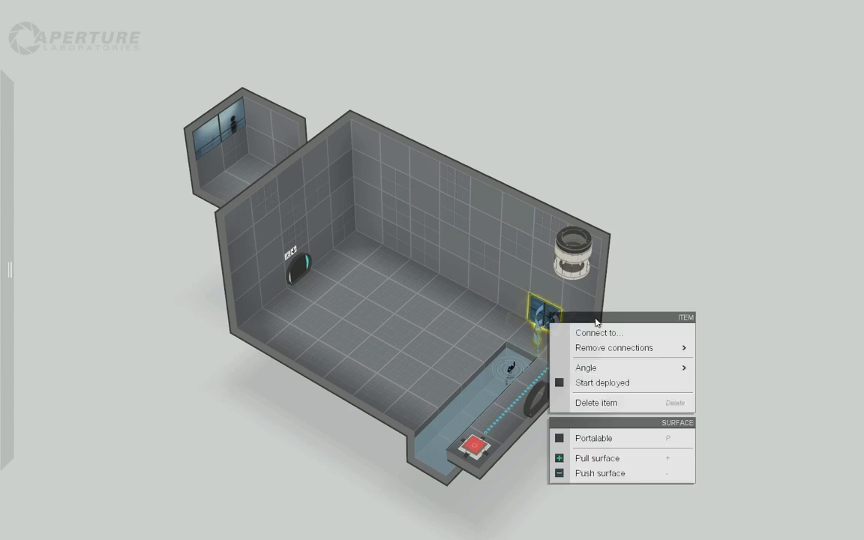
pyautogui.click(602, 383)
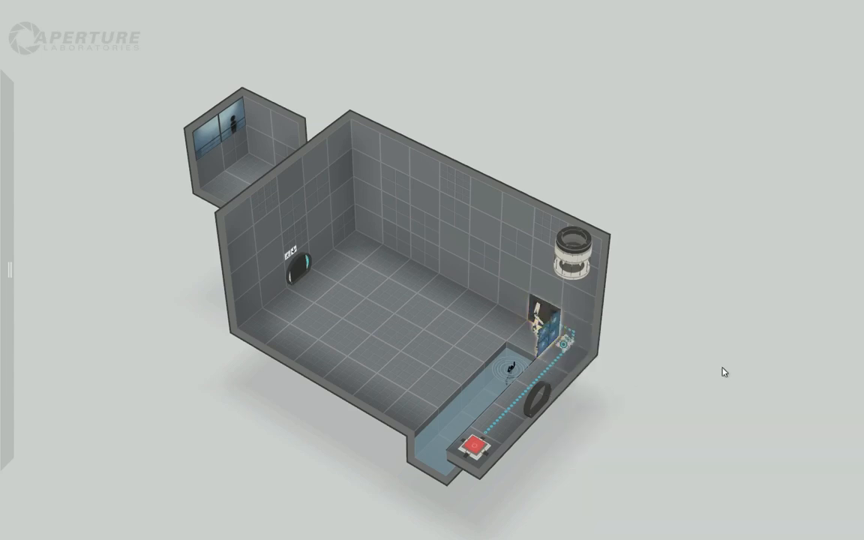
pyautogui.moveTo(724, 373); pyautogui.dragTo(505, 393, button='right')
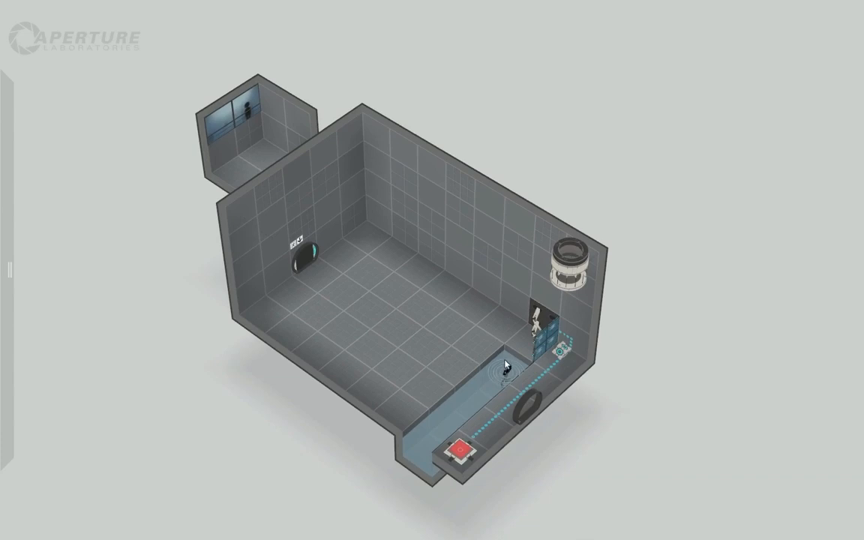
# - Widen the pit outward by dragging its side wall
pyautogui.moveTo(495, 365); pyautogui.dragTo(410, 431)
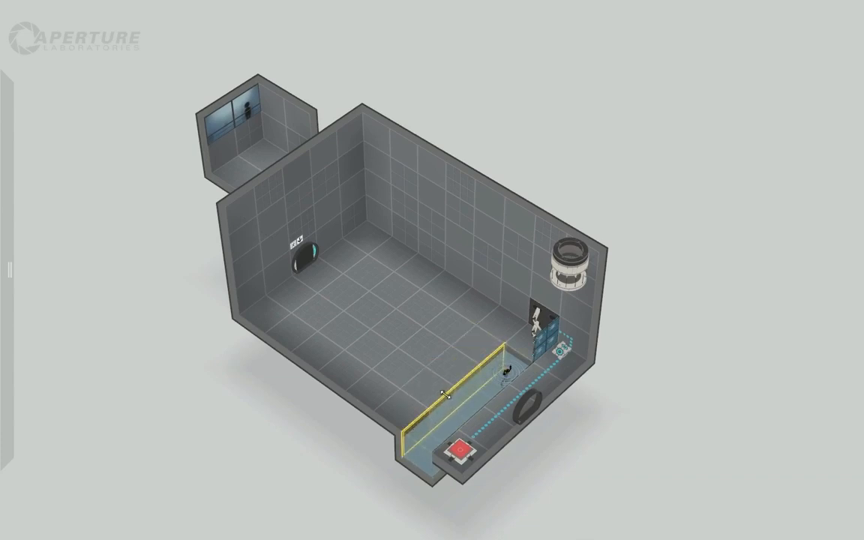
pyautogui.moveTo(444, 394); pyautogui.dragTo(393, 340)
pyautogui.moveTo(660, 378)
pyautogui.mouseDown(button='right')
pyautogui.moveTo(852, 383)
pyautogui.moveTo(829, 384)
pyautogui.mouseUp(button='right')
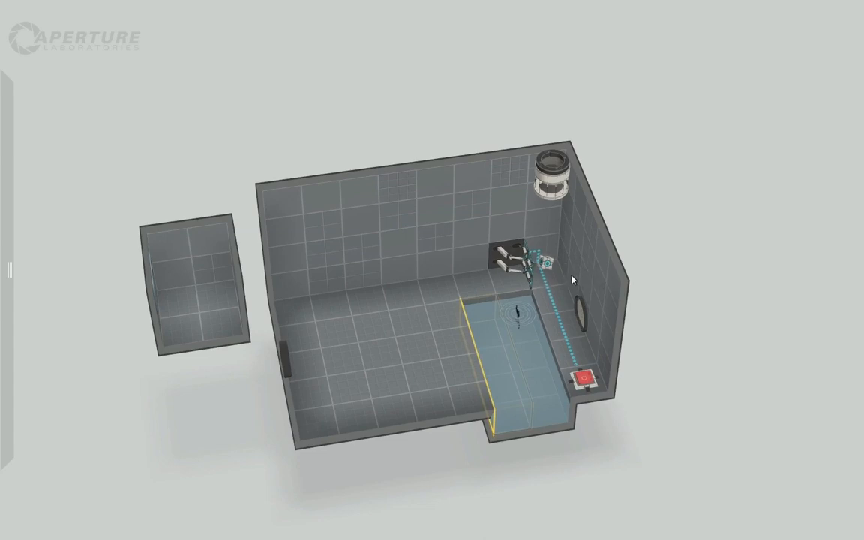
# - Extend the pit one tile toward the back wall from a top-down view
pyautogui.moveTo(753, 283); pyautogui.dragTo(716, 277, button='right')
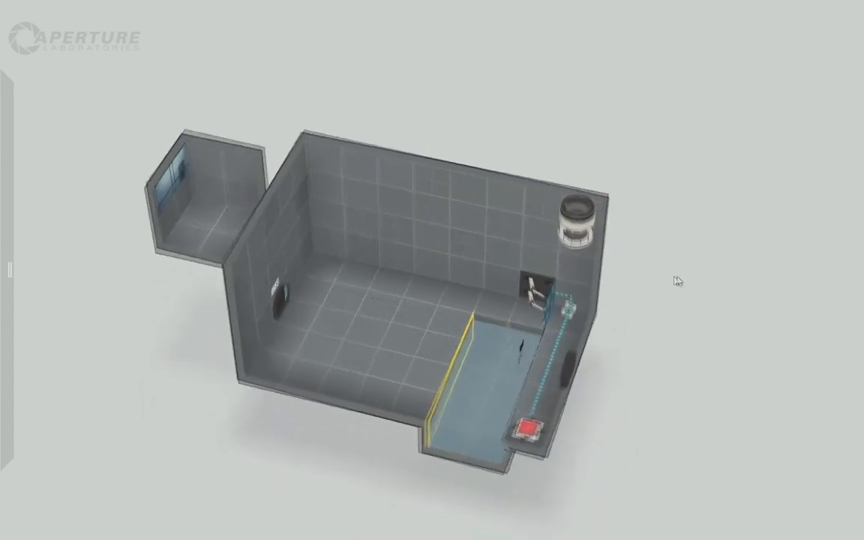
pyautogui.click(525, 273)
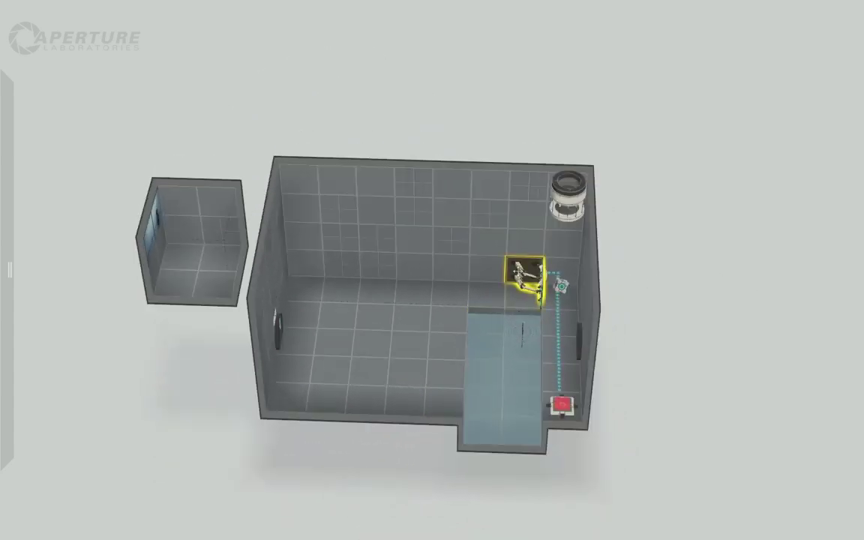
pyautogui.click(503, 319)
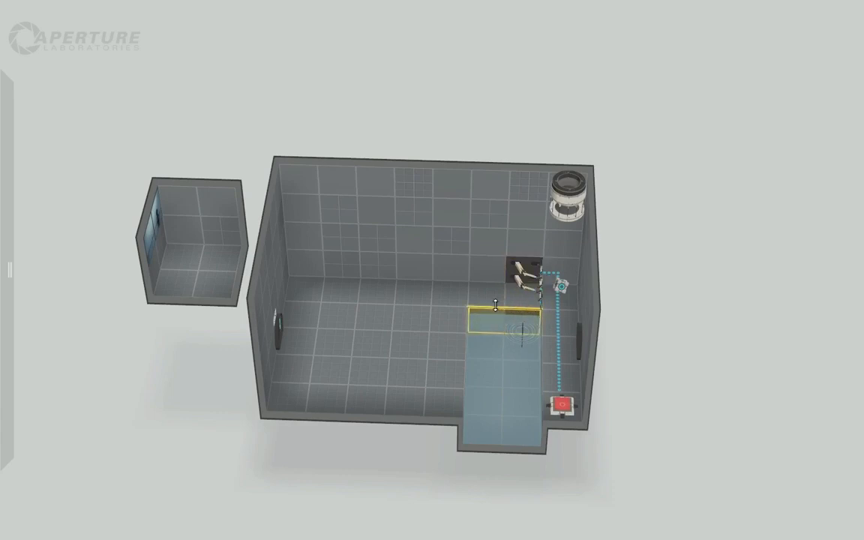
pyautogui.moveTo(495, 306); pyautogui.dragTo(495, 281)
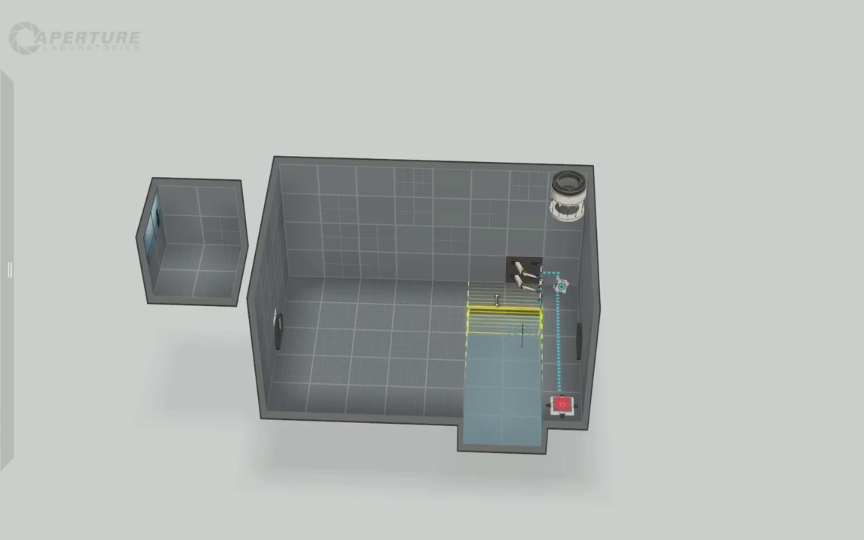
# - Move the arm panel down into the pit and lay it flat
pyautogui.click(525, 270)
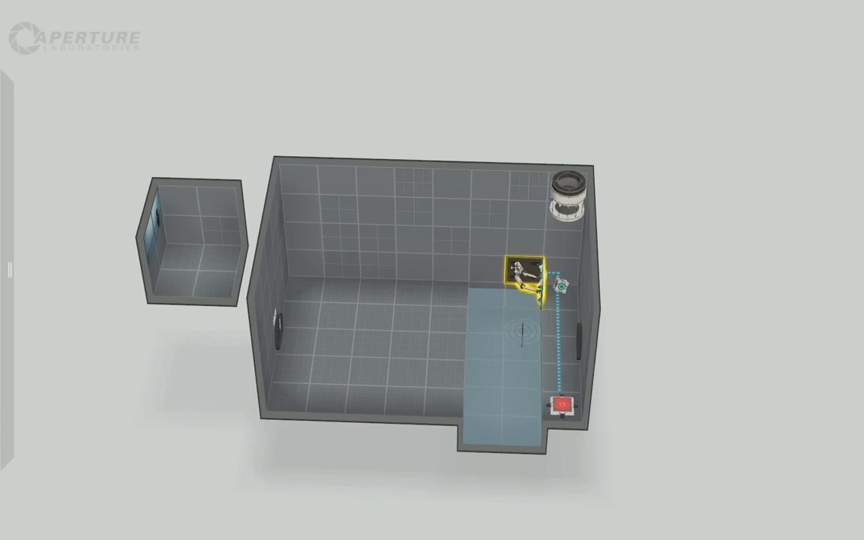
pyautogui.moveTo(525, 273); pyautogui.dragTo(525, 300)
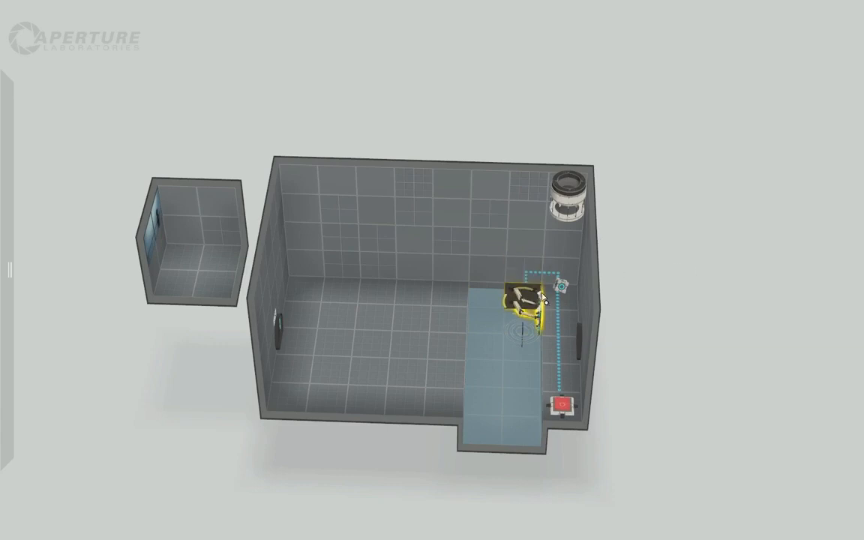
pyautogui.click(546, 302)
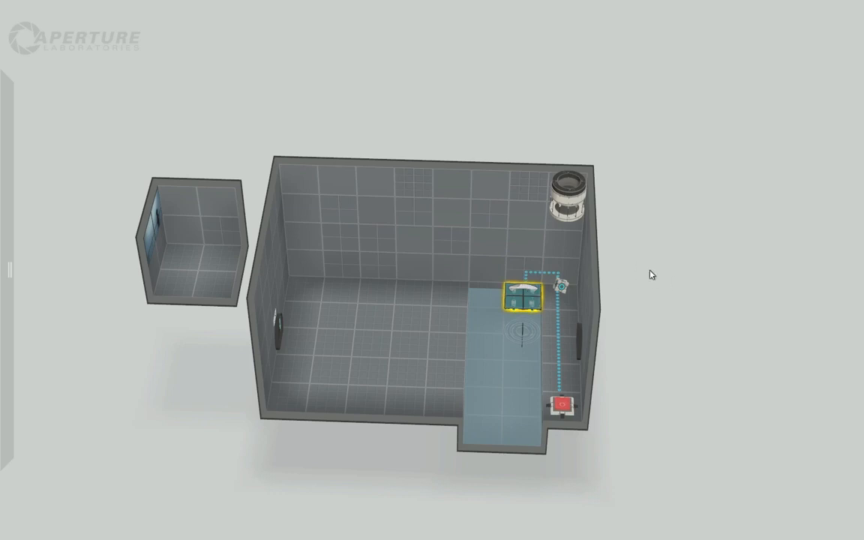
pyautogui.moveTo(315, 325)
pyautogui.mouseDown(button='right')
pyautogui.moveTo(304, 286)
pyautogui.moveTo(112, 267)
pyautogui.moveTo(237, 290)
pyautogui.mouseUp(button='right')
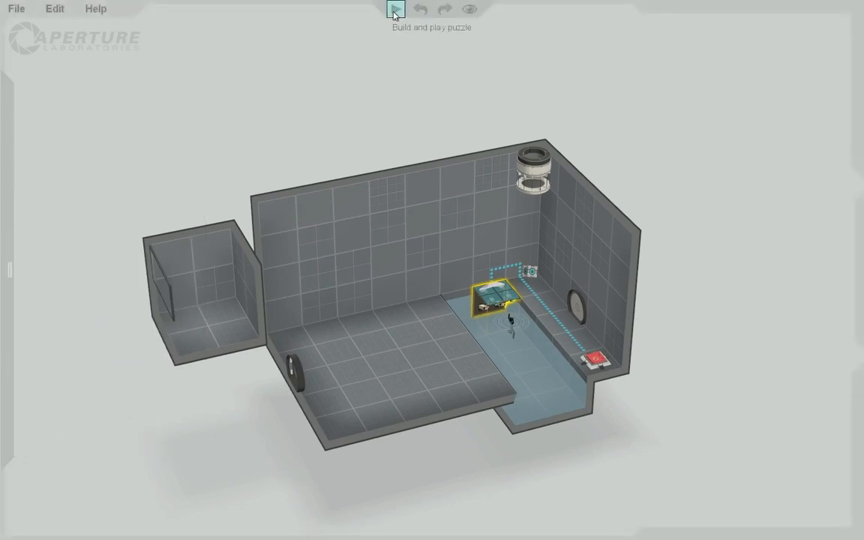
# - Build the chamber and start a fresh playtest
pyautogui.click(395, 11)
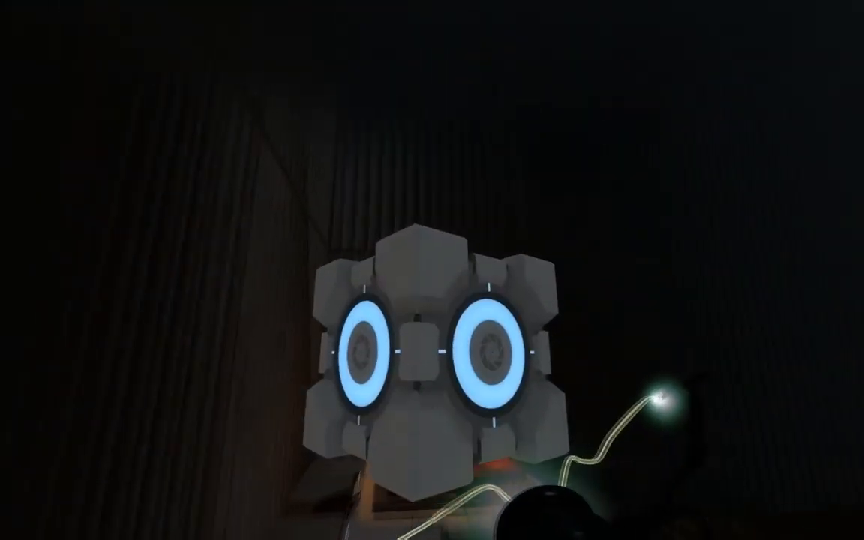
# - Drop the carried cube onto the floor button, then leave the playtest for the editor
pyautogui.click(432, 270)
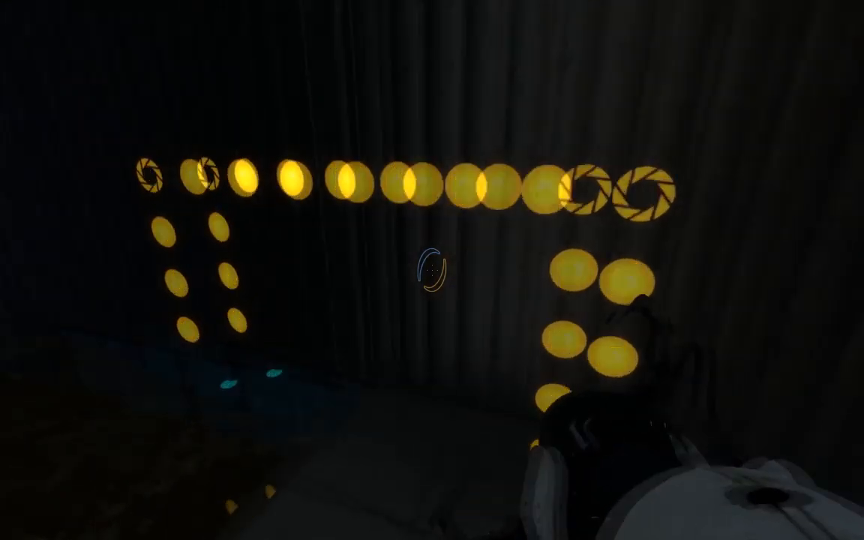
pyautogui.press('Escape')
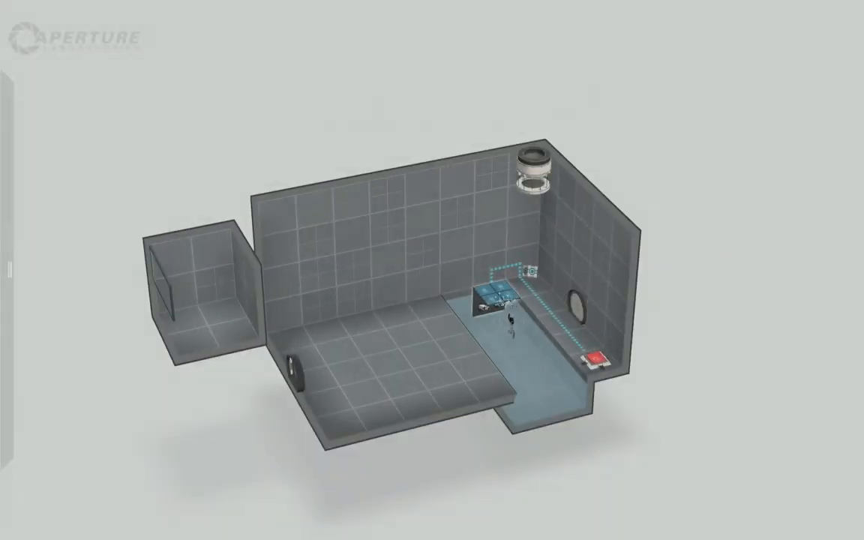
# - Untick Start deployed on the pit panel and shift it one tile left
pyautogui.rightClick(510, 321)
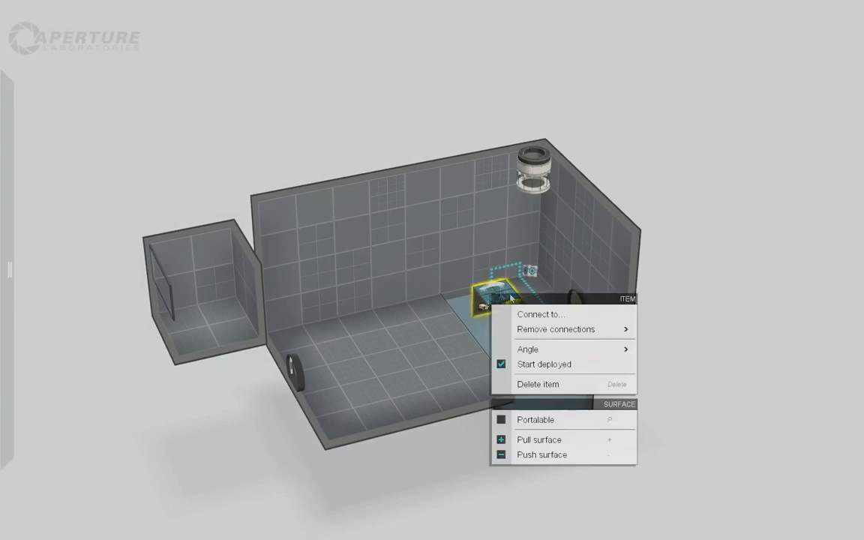
pyautogui.click(545, 365)
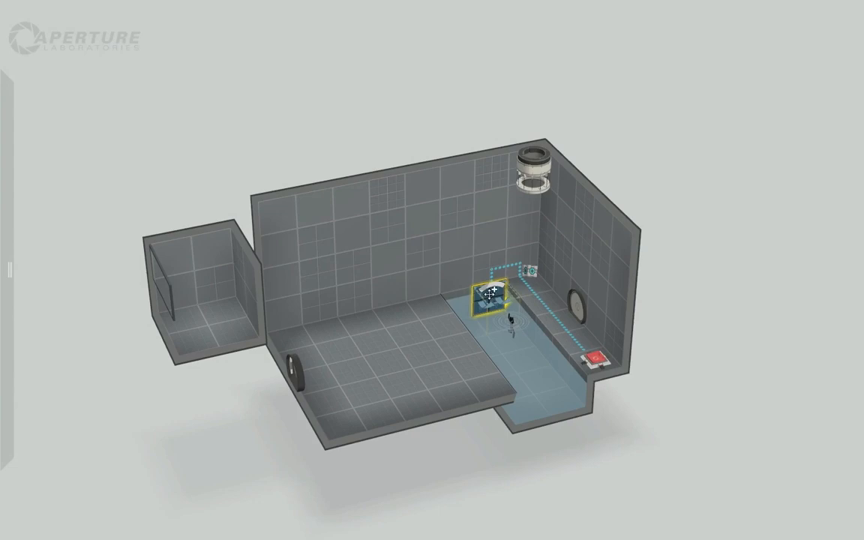
pyautogui.moveTo(492, 291); pyautogui.dragTo(461, 299)
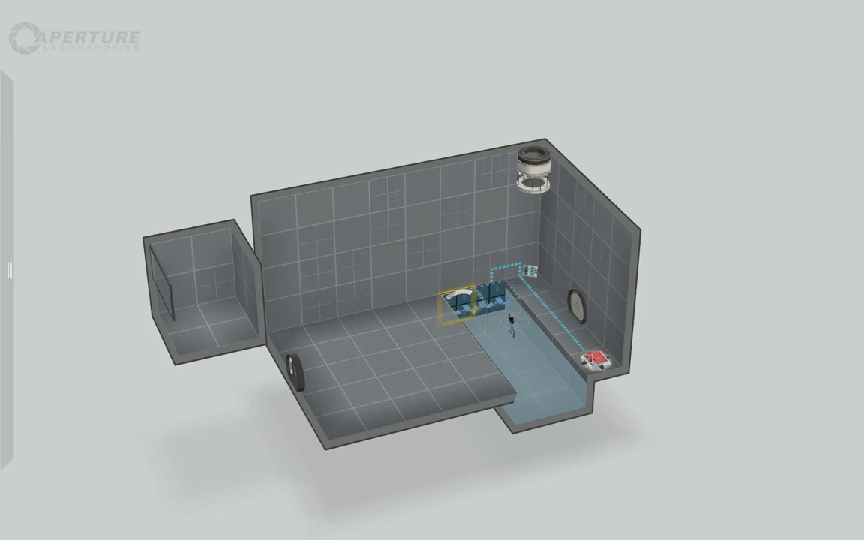
# - Connect the pit panel to the floor button
pyautogui.rightClick(455, 300)
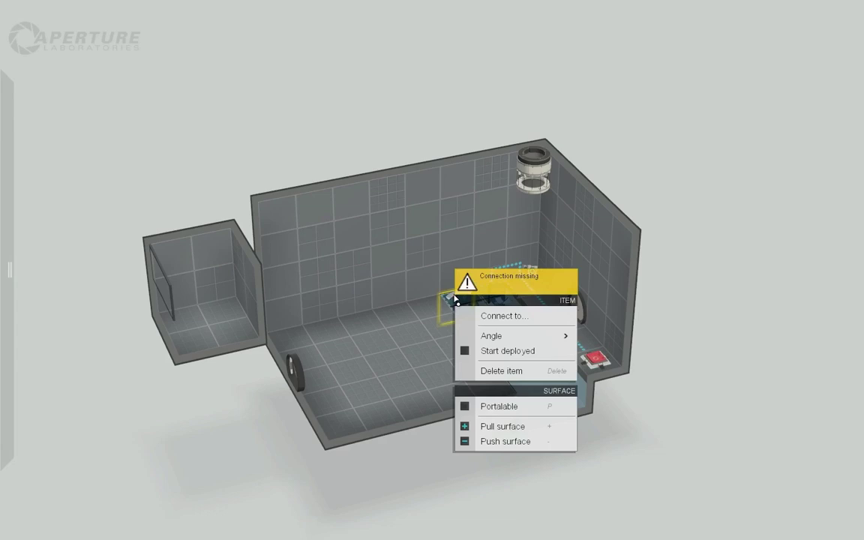
pyautogui.click(495, 312)
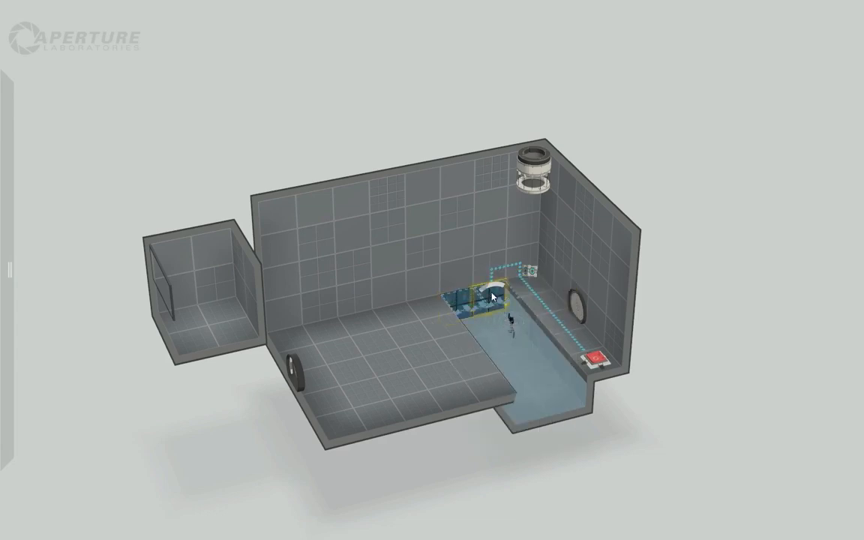
pyautogui.rightClick(459, 300)
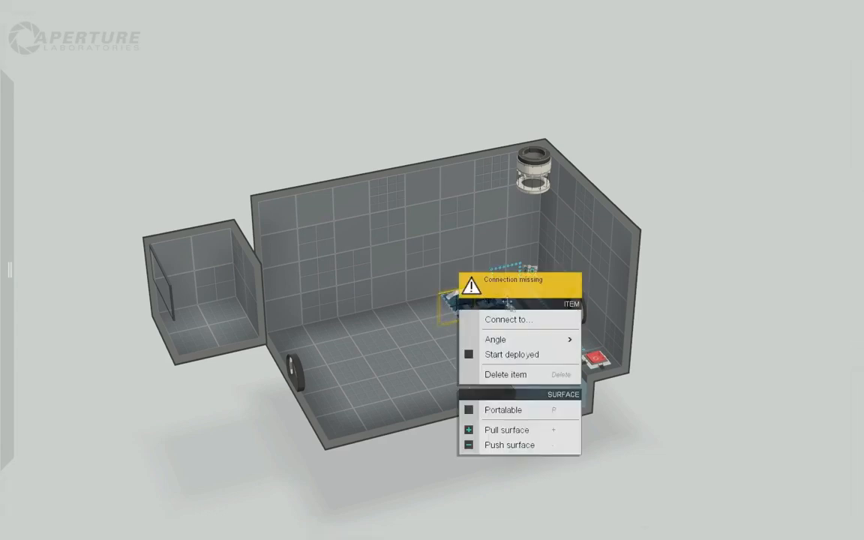
pyautogui.click(508, 319)
pyautogui.click(594, 359)
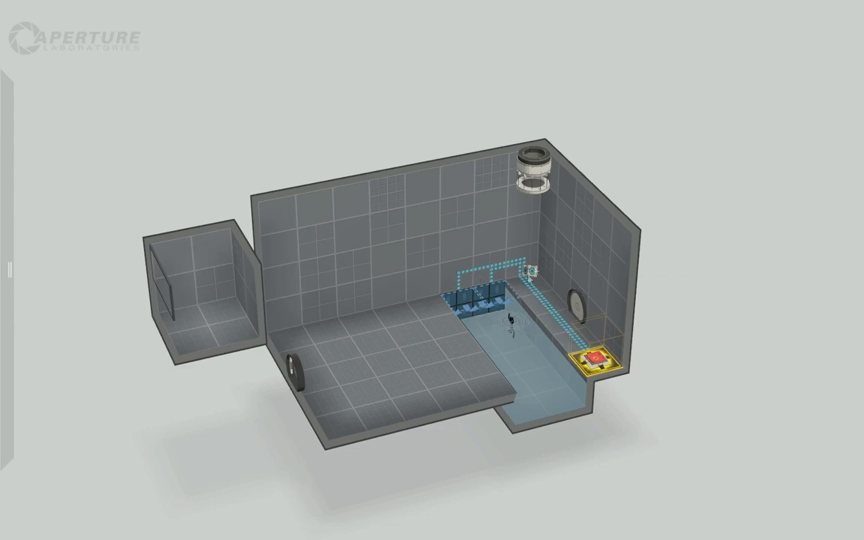
# - Review the cube dropper's options, then build the chamber for another playtest
pyautogui.rightClick(529, 270)
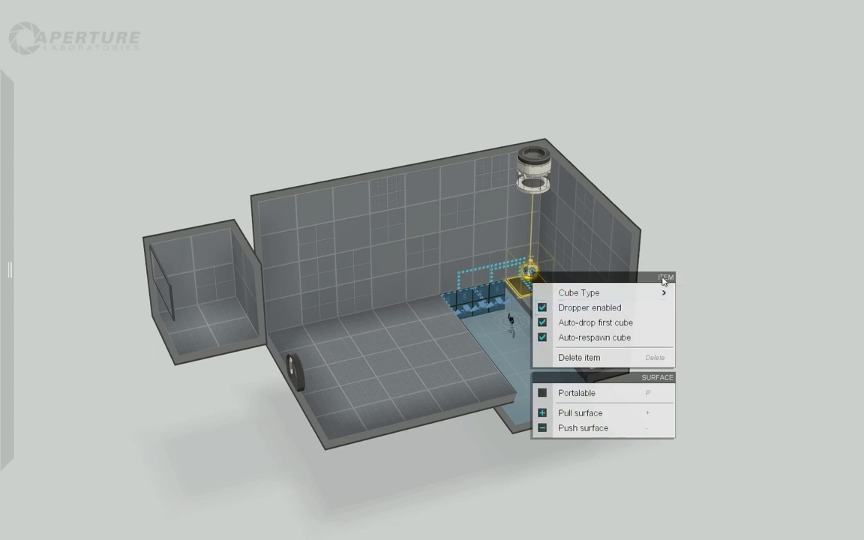
pyautogui.click(711, 232)
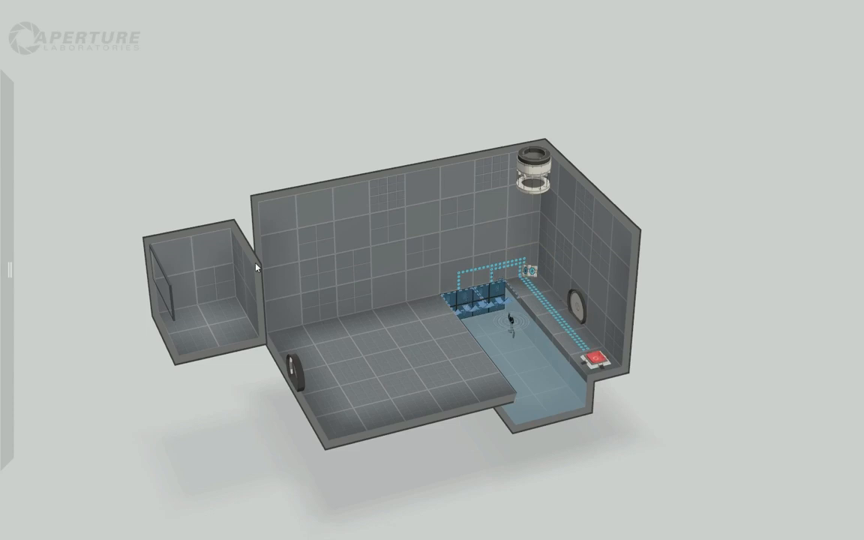
pyautogui.click(390, 8)
# - Place a laser emitter on the back wall and a laser catcher beside the door
pyautogui.moveTo(766, 272); pyautogui.dragTo(621, 263, button='right')
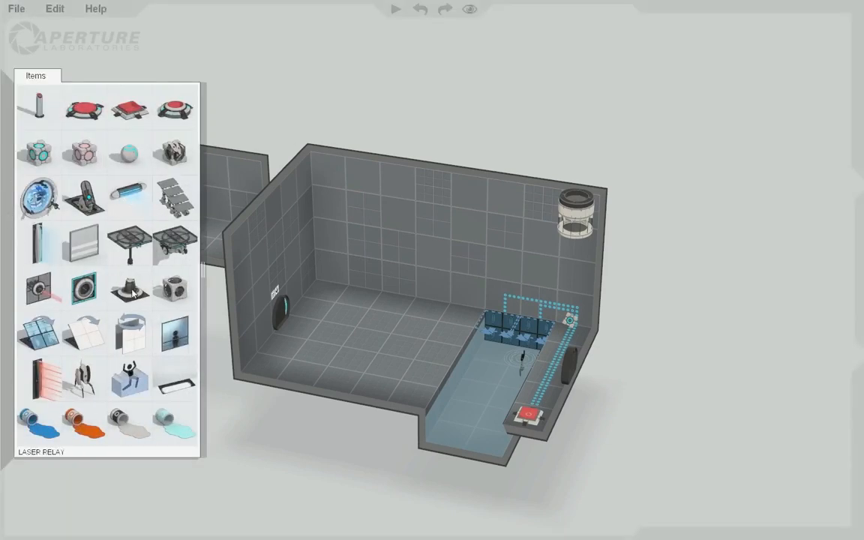
pyautogui.moveTo(9, 270)
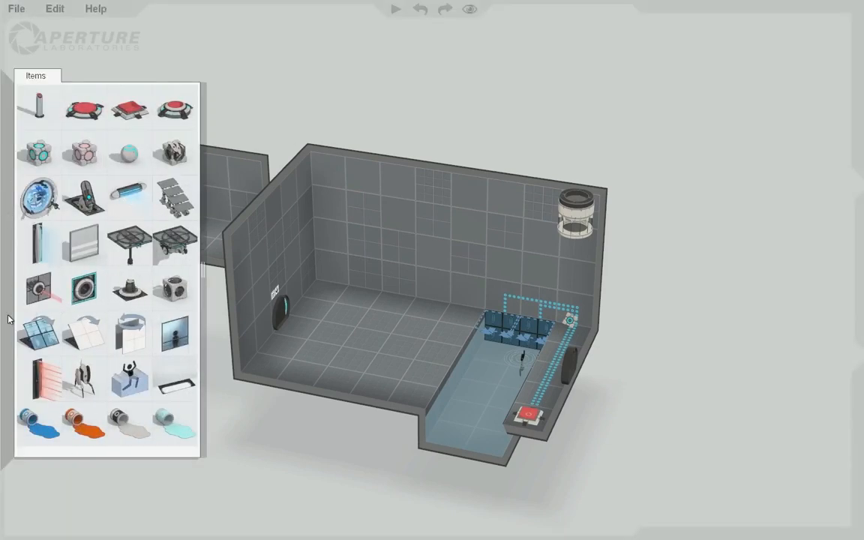
pyautogui.moveTo(32, 293); pyautogui.dragTo(396, 279)
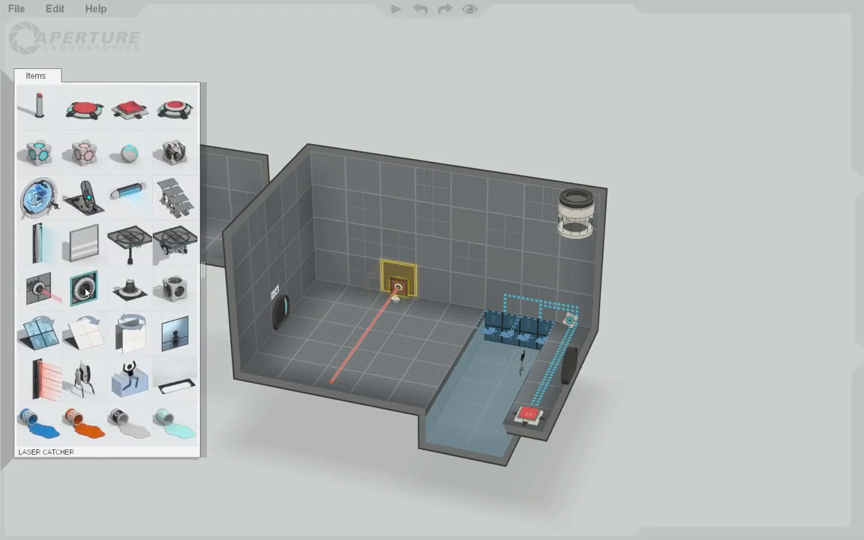
pyautogui.moveTo(85, 291); pyautogui.dragTo(363, 278)
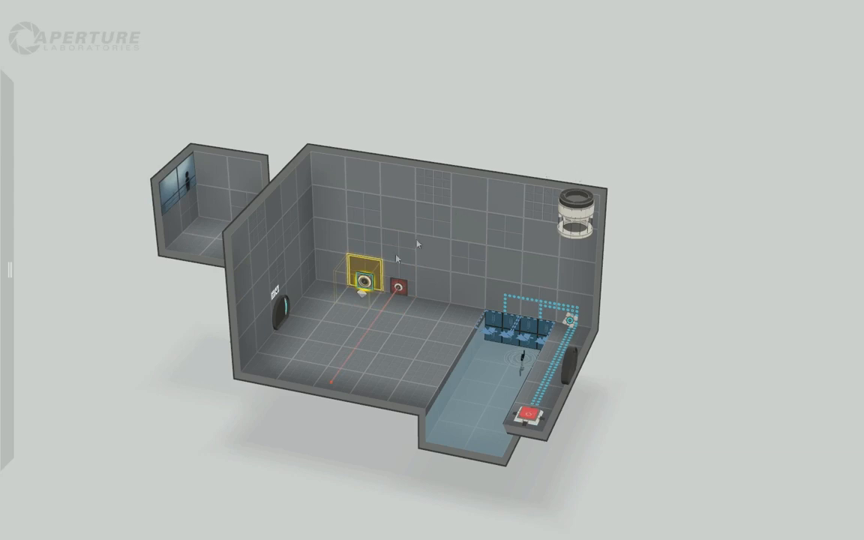
pyautogui.moveTo(365, 284)
pyautogui.mouseDown()
pyautogui.moveTo(291, 296)
pyautogui.moveTo(310, 284)
pyautogui.mouseUp()
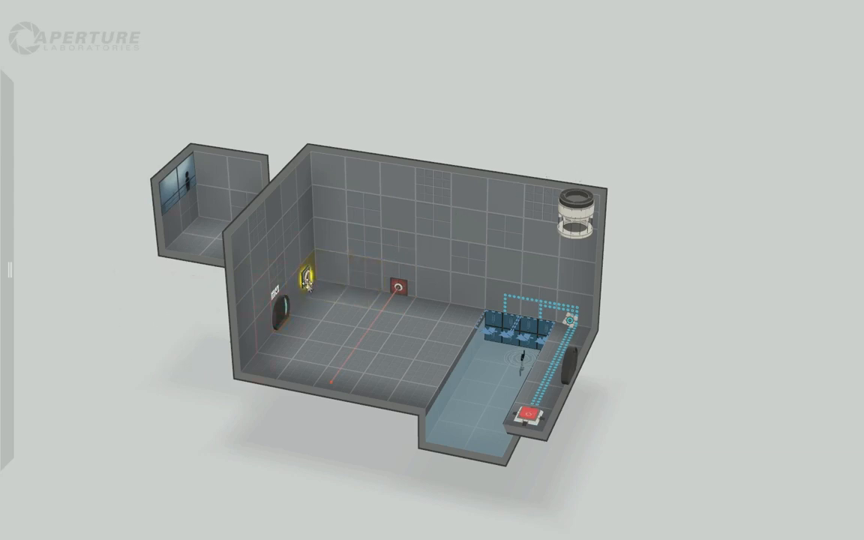
# - Check the beam alignment and move the selected item from the right wall to the left wall
pyautogui.moveTo(617, 154); pyautogui.dragTo(495, 143, button='right')
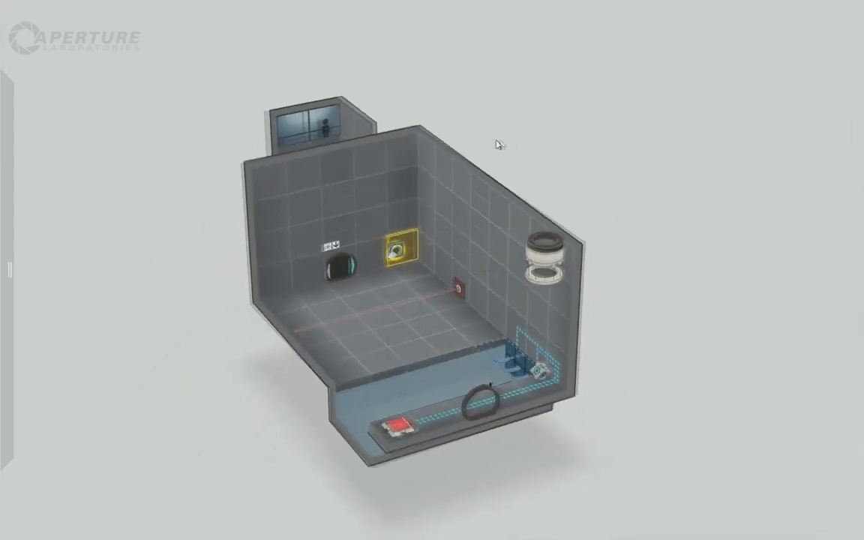
pyautogui.click(401, 259)
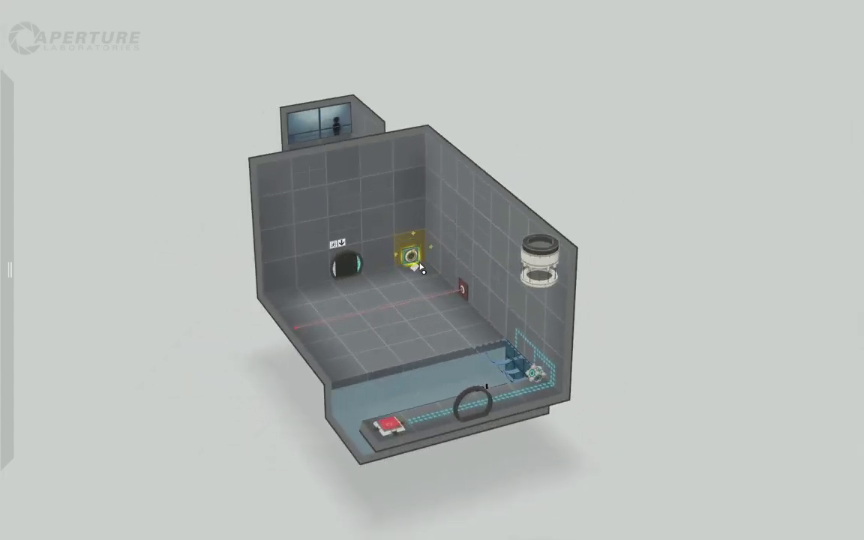
pyautogui.moveTo(557, 168); pyautogui.dragTo(407, 177, button='right')
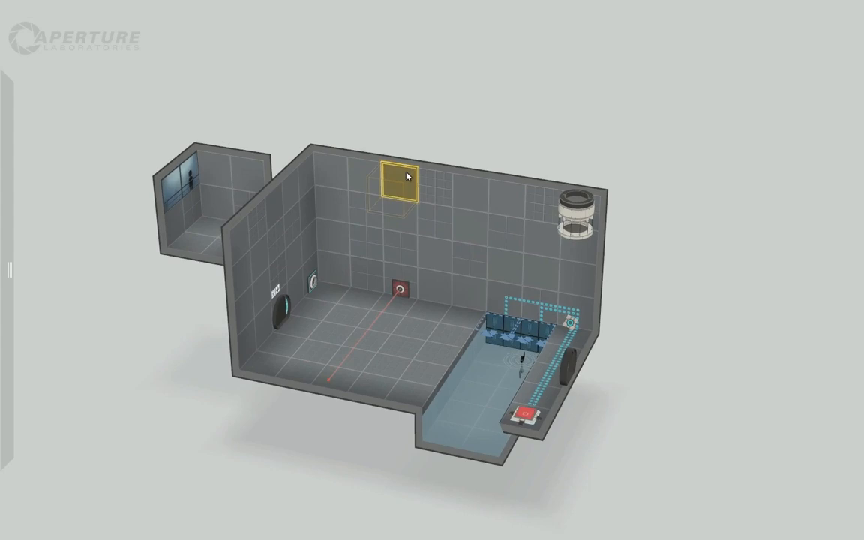
pyautogui.moveTo(569, 182)
pyautogui.mouseDown(button='right')
pyautogui.moveTo(412, 174)
pyautogui.moveTo(480, 180)
pyautogui.mouseUp(button='right')
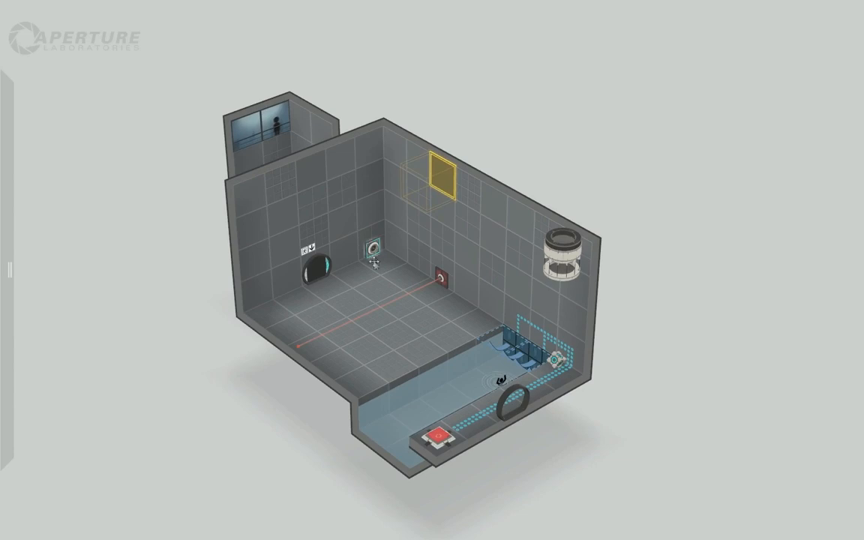
pyautogui.moveTo(678, 157); pyautogui.dragTo(462, 240, button='right')
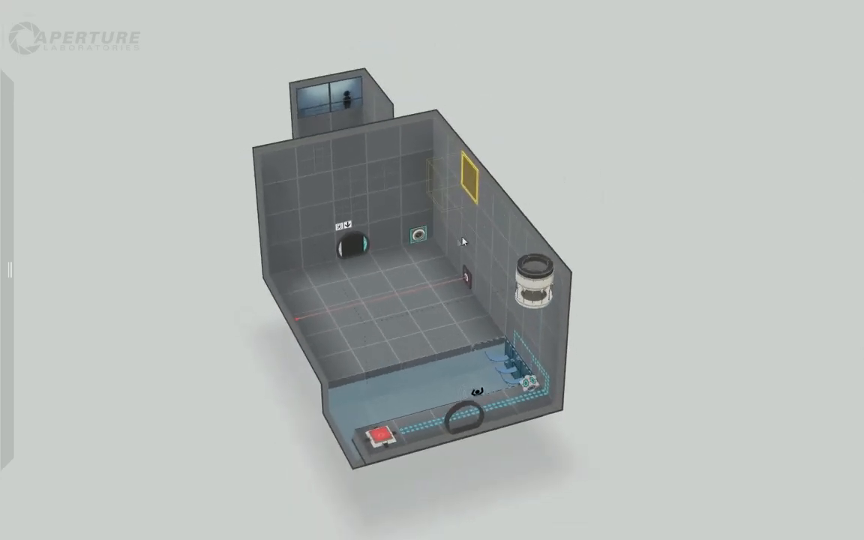
pyautogui.moveTo(467, 177); pyautogui.dragTo(289, 251)
pyautogui.moveTo(662, 168); pyautogui.dragTo(530, 186, button='right')
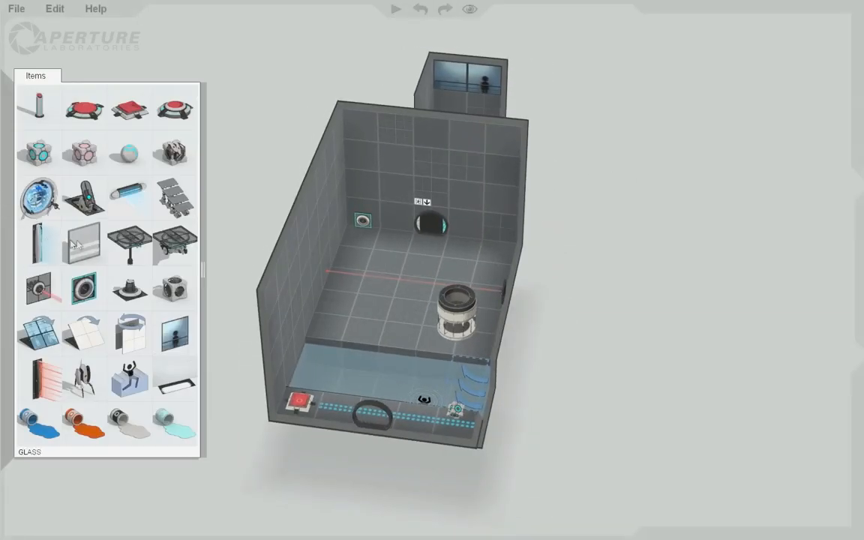
# - Place a fizzler before the goo trench and keep its hazard type as Fizzler
pyautogui.moveTo(33, 244)
pyautogui.mouseDown()
pyautogui.moveTo(316, 319)
pyautogui.moveTo(310, 307)
pyautogui.mouseUp()
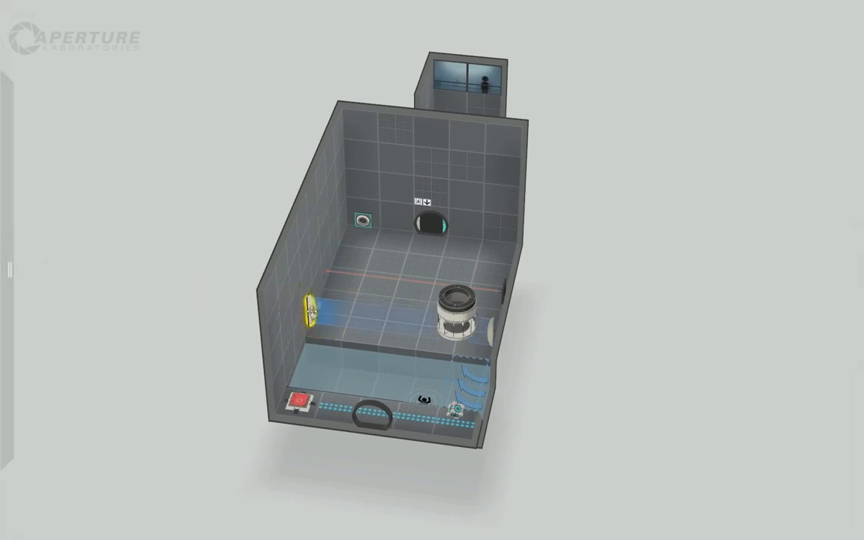
pyautogui.moveTo(312, 315); pyautogui.dragTo(313, 315, button='right')
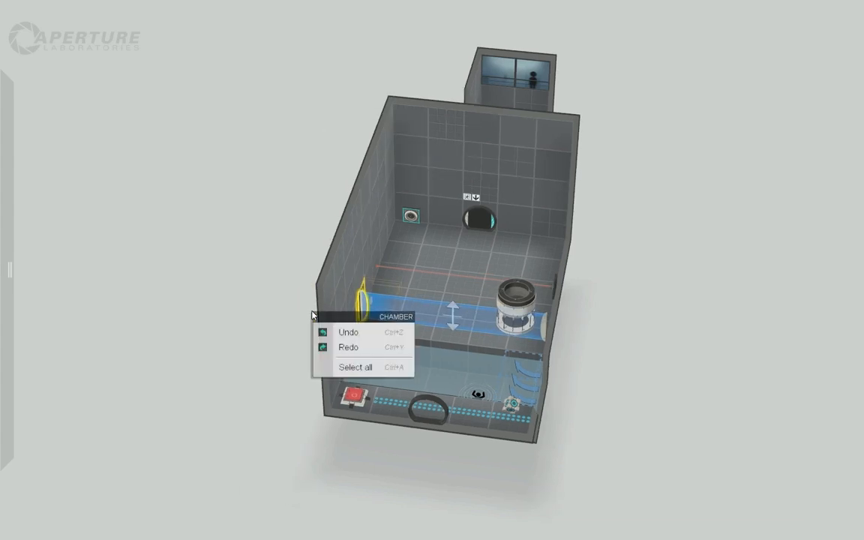
pyautogui.click(367, 315)
pyautogui.rightClick(369, 306)
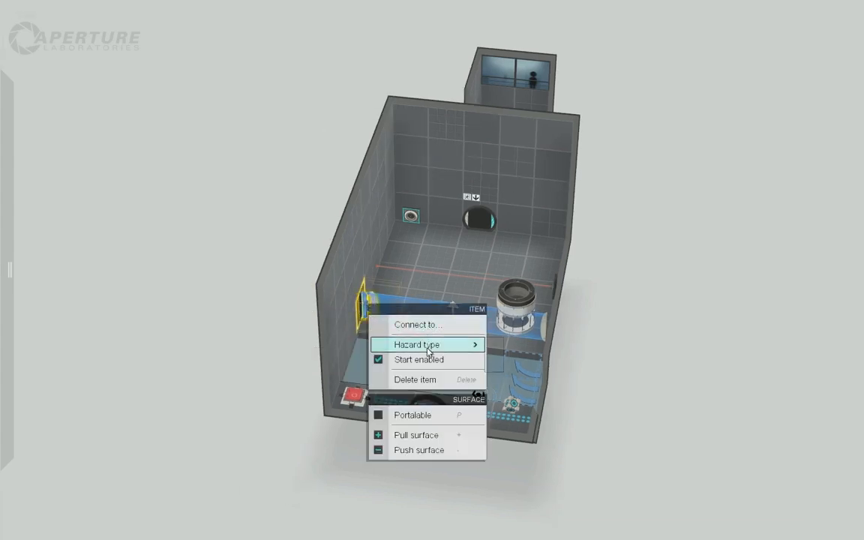
pyautogui.click(683, 341)
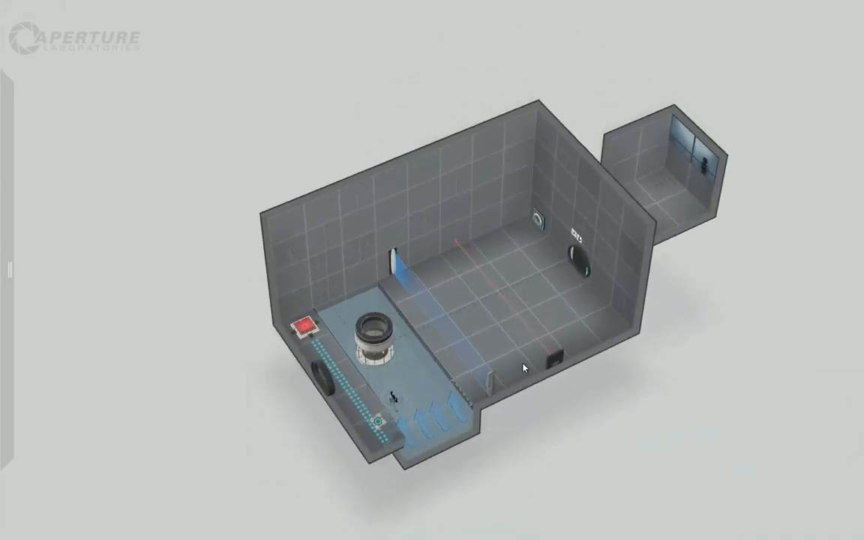
# - Adjust the wall tile's surface options, toggling whether it accepts portals
pyautogui.rightClick(456, 237)
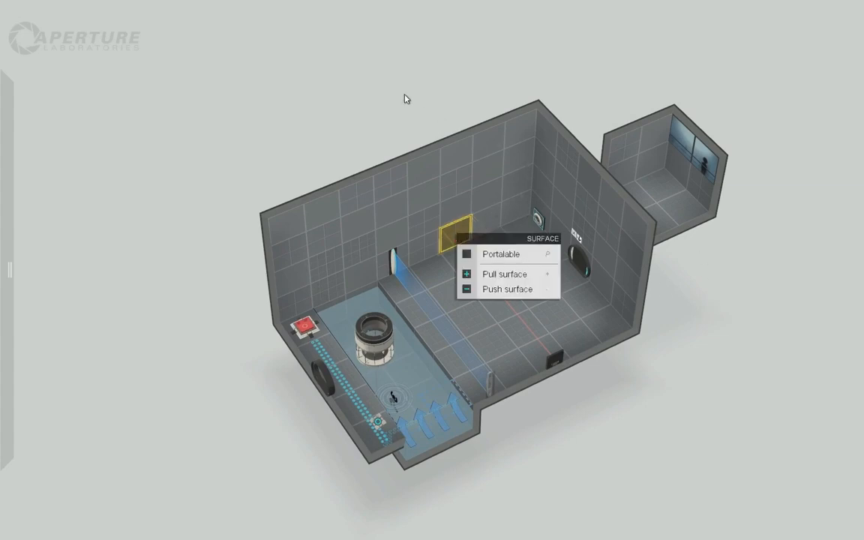
pyautogui.click(538, 220)
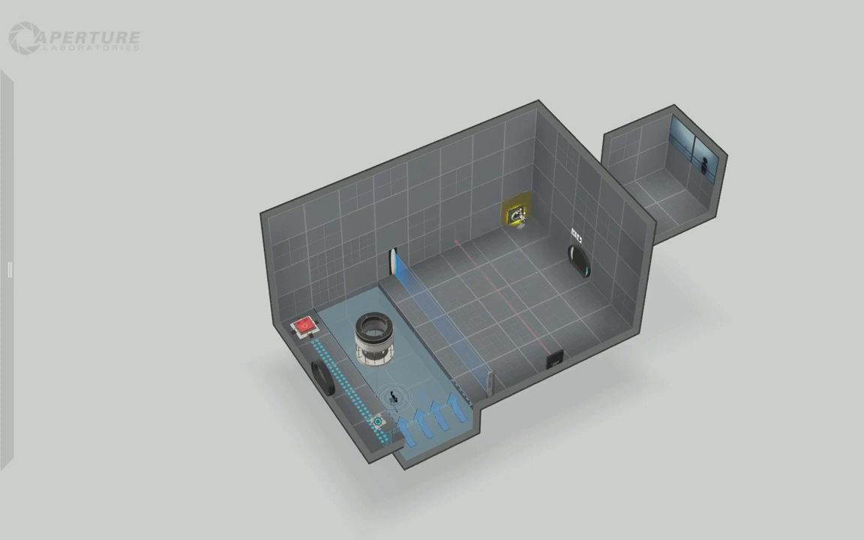
pyautogui.rightClick(453, 239)
pyautogui.click(495, 249)
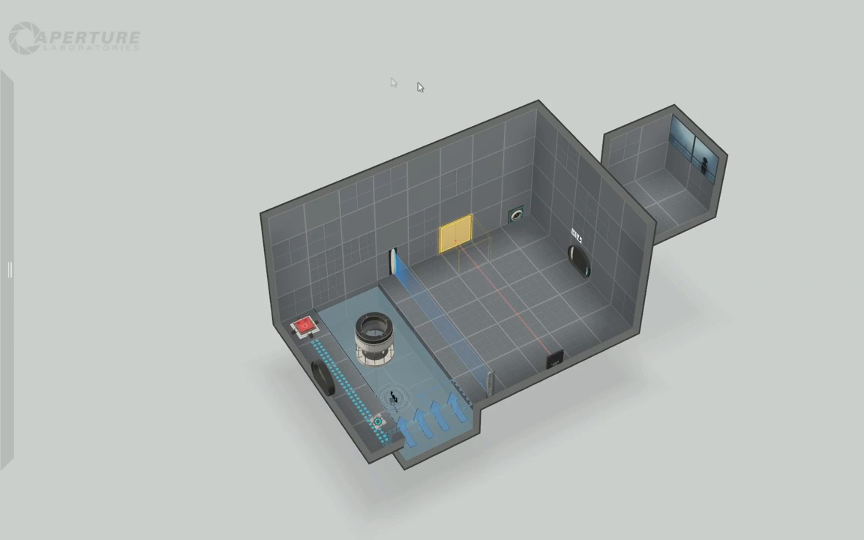
pyautogui.moveTo(419, 85); pyautogui.dragTo(504, 169, button='middle')
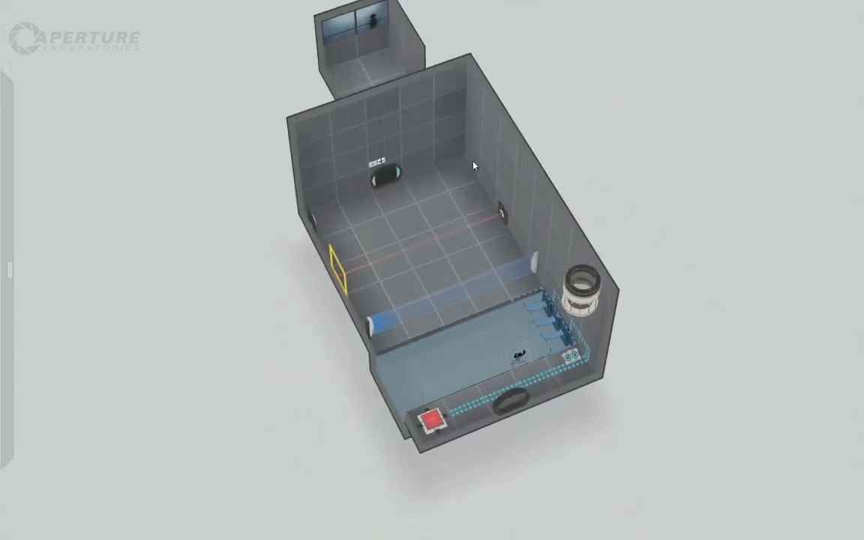
pyautogui.rightClick(473, 165)
pyautogui.click(520, 186)
pyautogui.moveTo(633, 161)
pyautogui.mouseDown(button='middle')
pyautogui.moveTo(559, 180)
pyautogui.moveTo(621, 189)
pyautogui.mouseUp(button='middle')
# - Add a Laser Relay from the Items palette onto the chamber floor
pyautogui.click(9, 269)
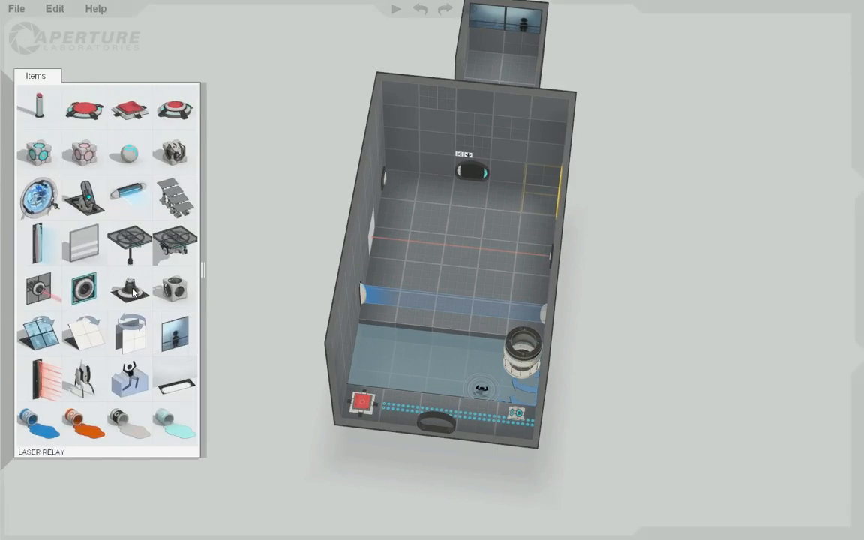
pyautogui.moveTo(133, 290)
pyautogui.mouseDown()
pyautogui.moveTo(469, 193)
pyautogui.moveTo(446, 195)
pyautogui.moveTo(541, 200)
pyautogui.mouseUp()
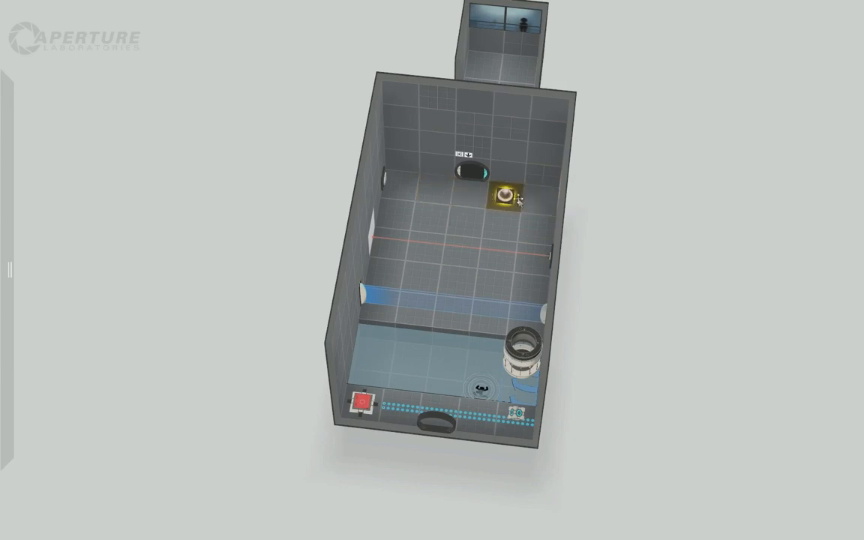
pyautogui.moveTo(689, 229); pyautogui.dragTo(36, 186, button='right')
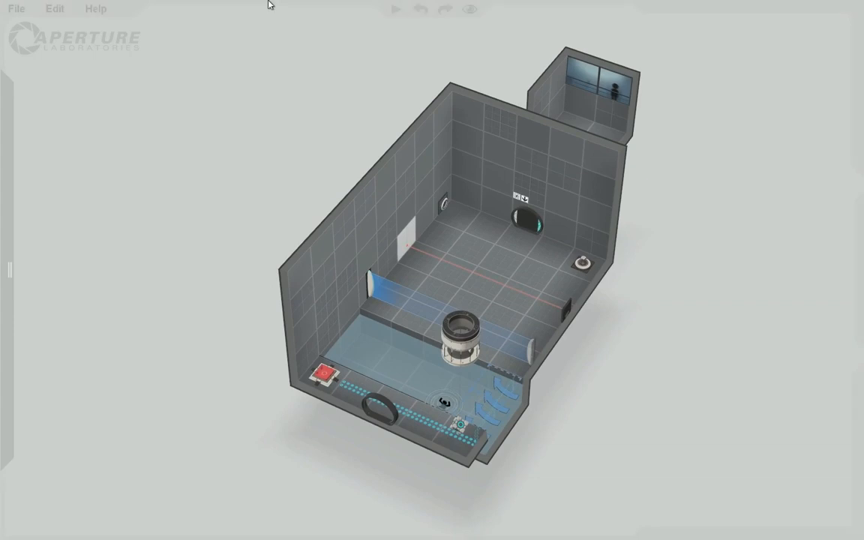
# - Build and launch the playtest, then carry the weighted cube onto the floor button
pyautogui.click(396, 9)
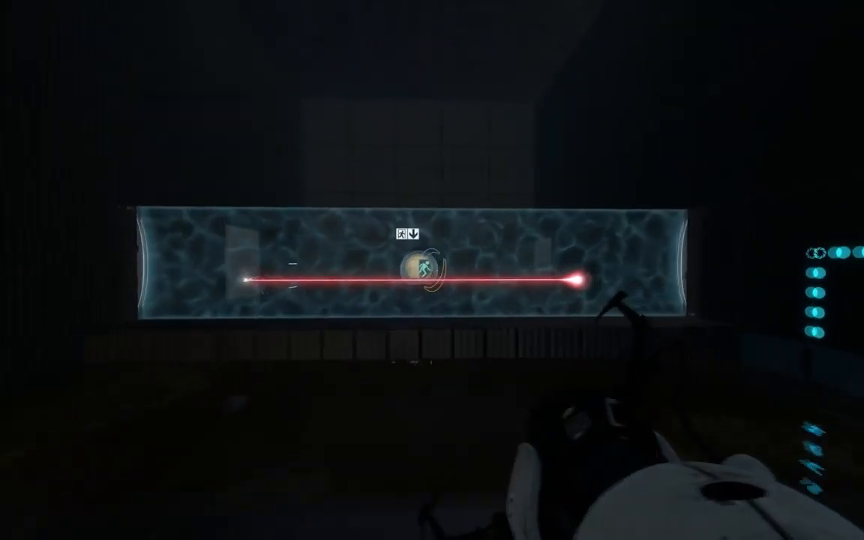
pyautogui.press('w')
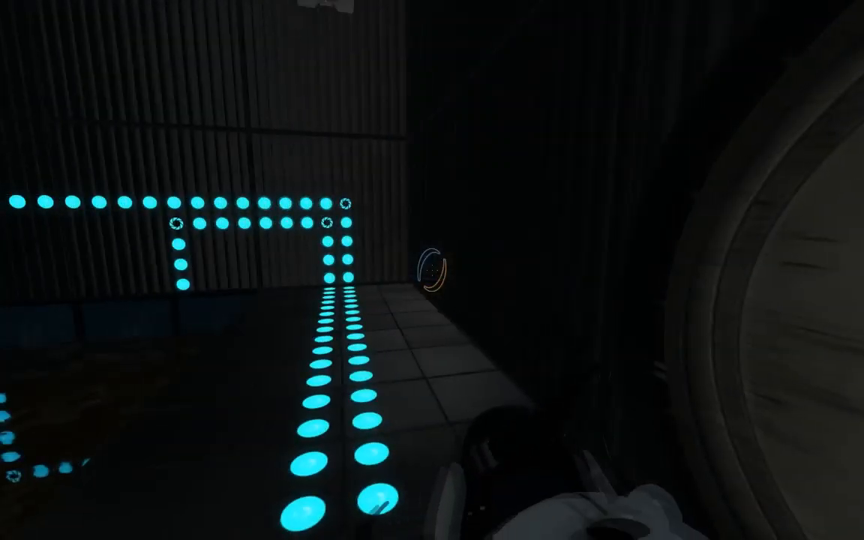
pyautogui.press('w')
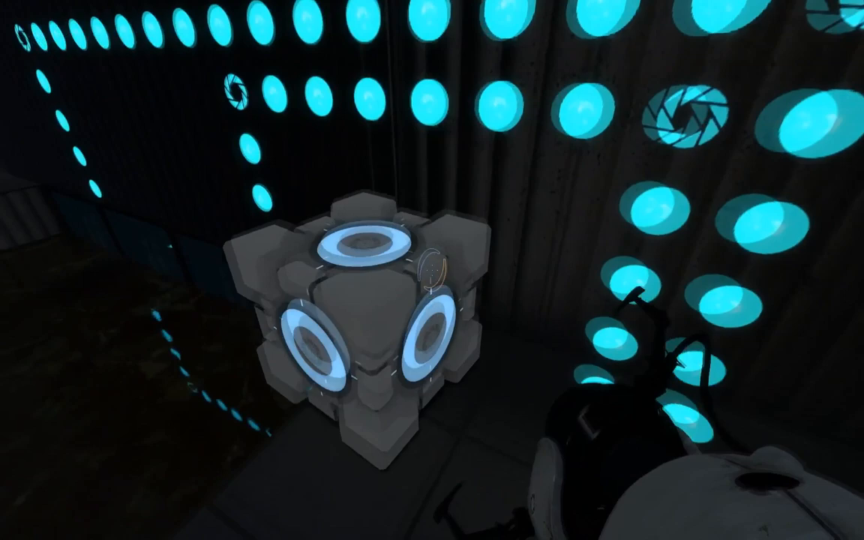
pyautogui.press('e')
pyautogui.press('w')
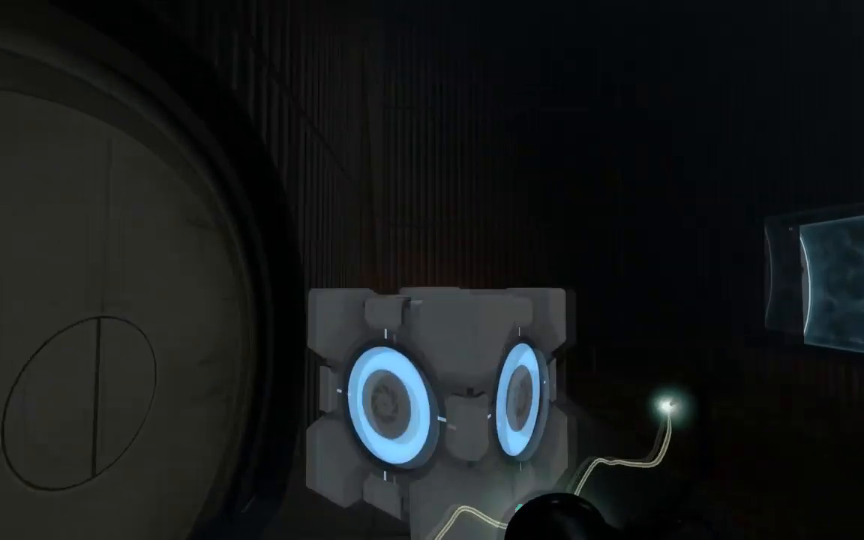
pyautogui.press('w')
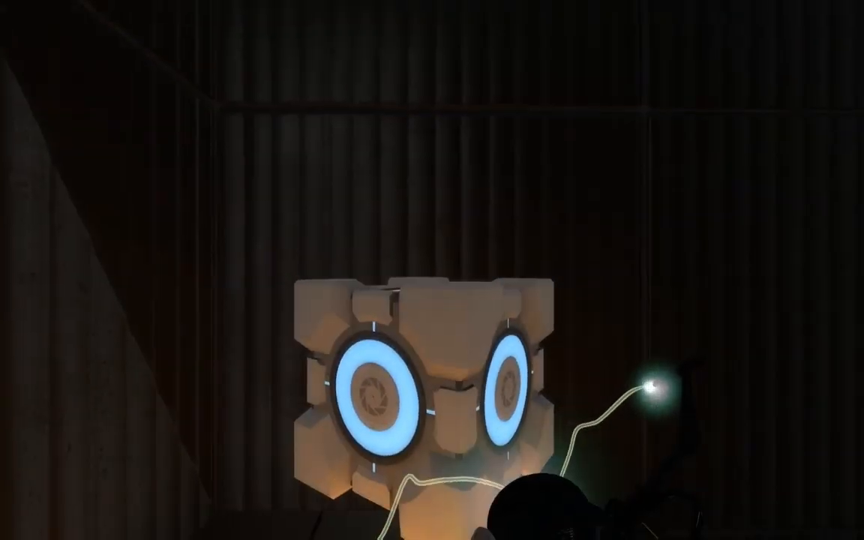
pyautogui.press('e')
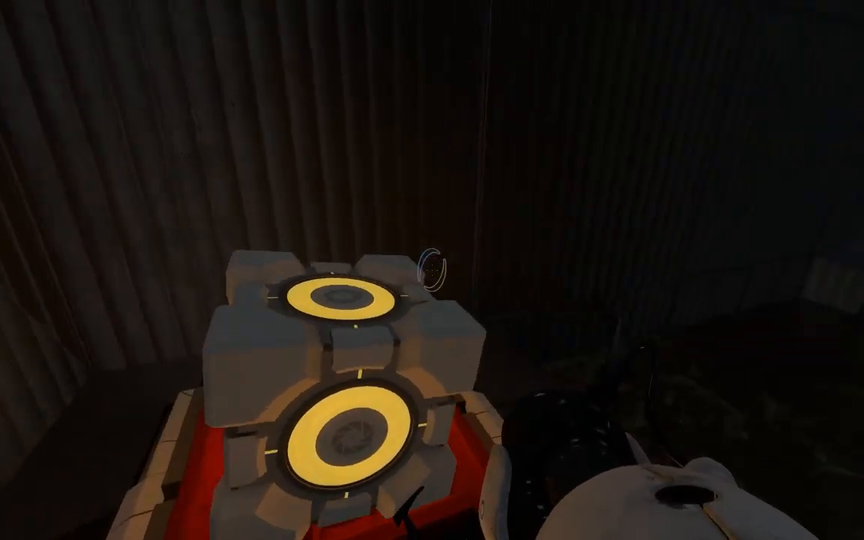
# - Walk to the laser and redirect it with a blue portal on the white panel
pyautogui.press('w')
pyautogui.press('w')
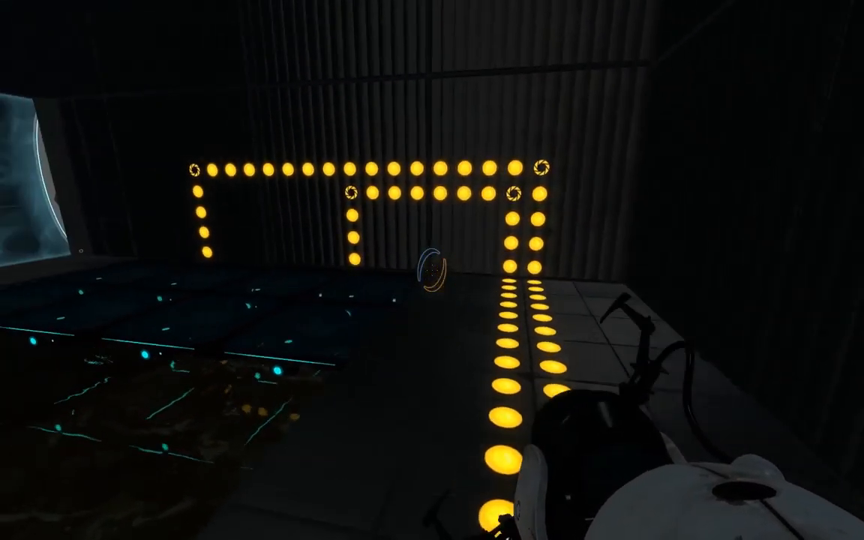
pyautogui.press('w')
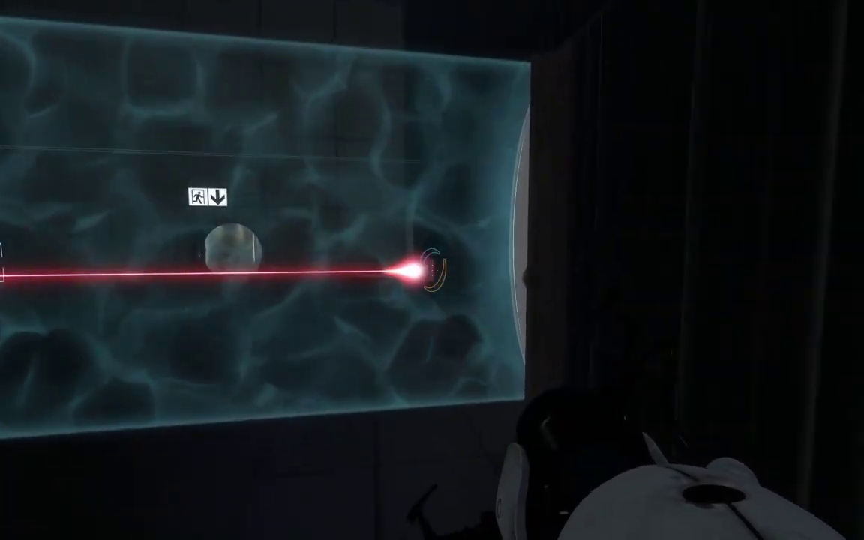
pyautogui.press('w')
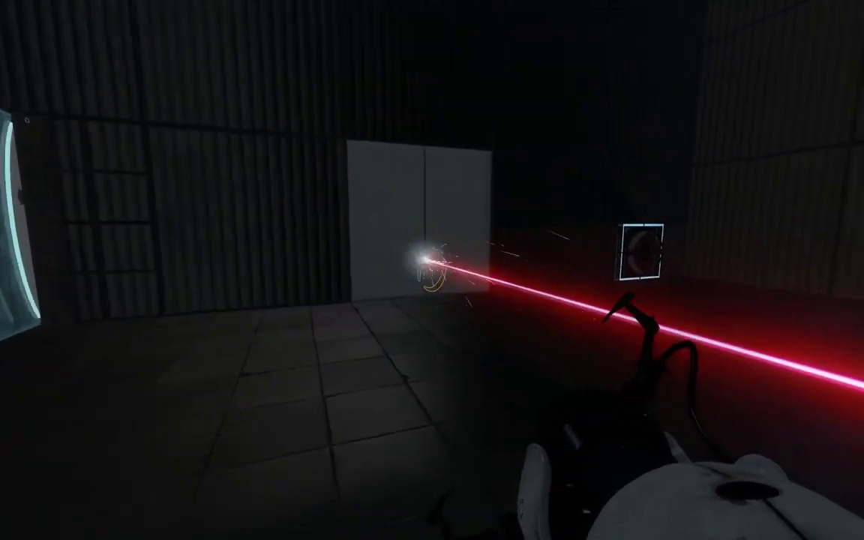
pyautogui.press('w')
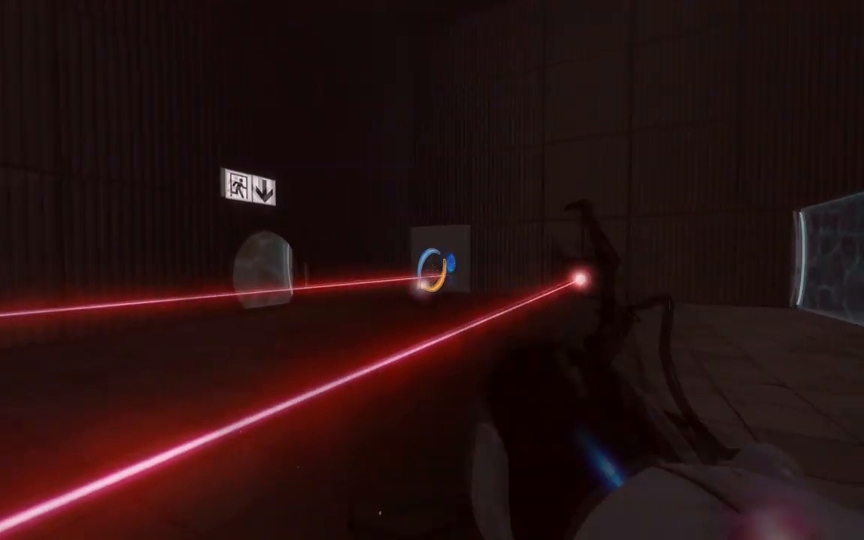
pyautogui.click(432, 270)
# - Go through the portals past the laser receptacle into the exit area
pyautogui.press('w')
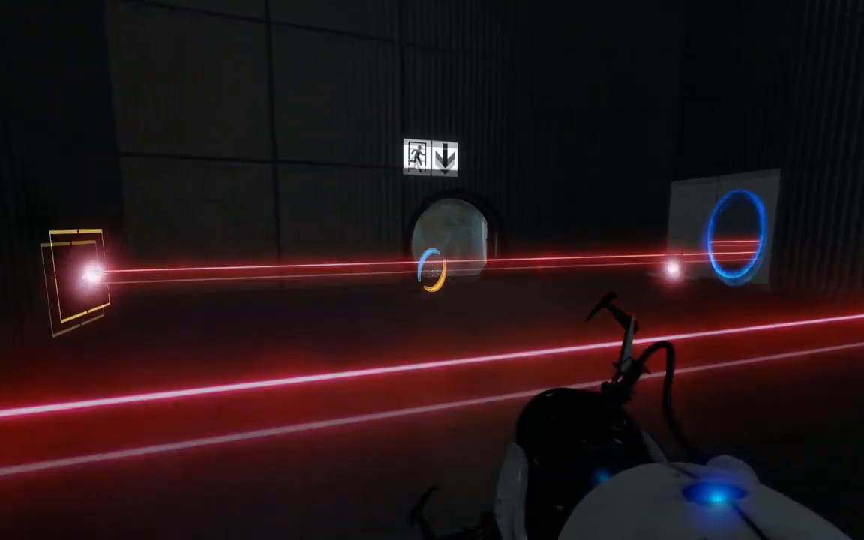
pyautogui.press('w')
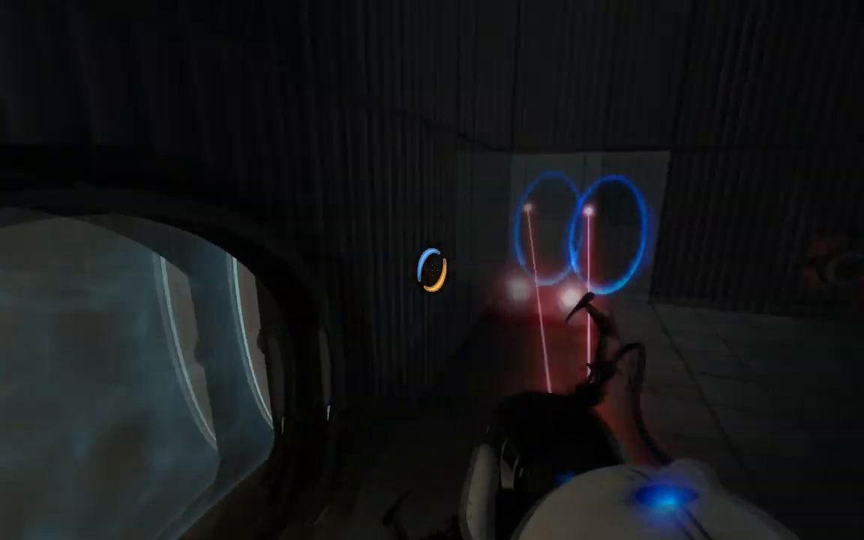
pyautogui.press('w')
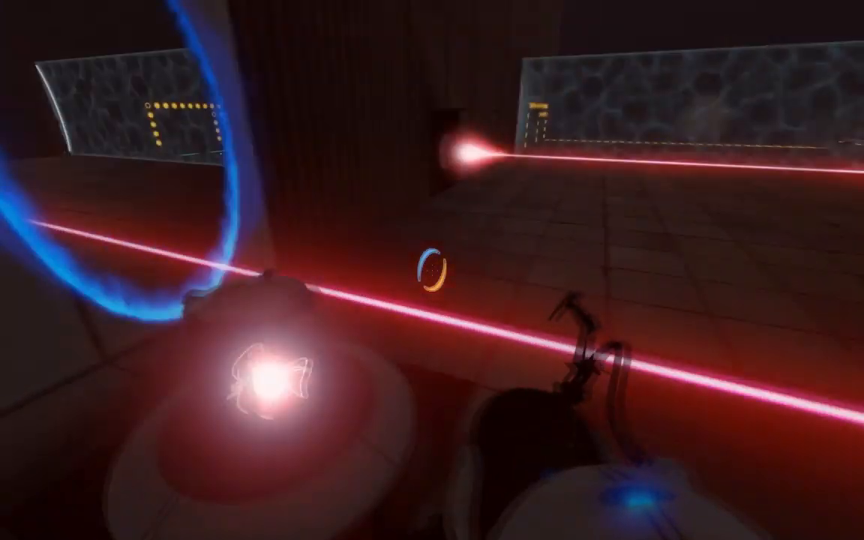
pyautogui.press('w')
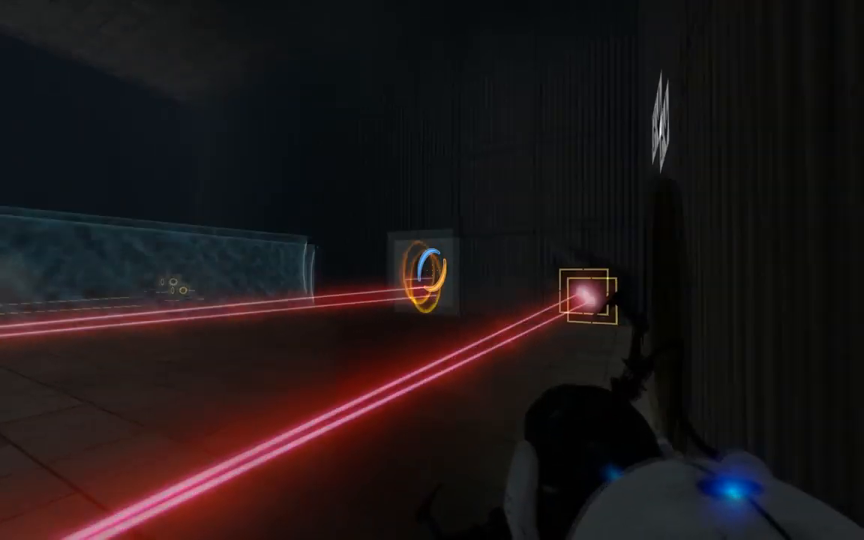
pyautogui.press('w')
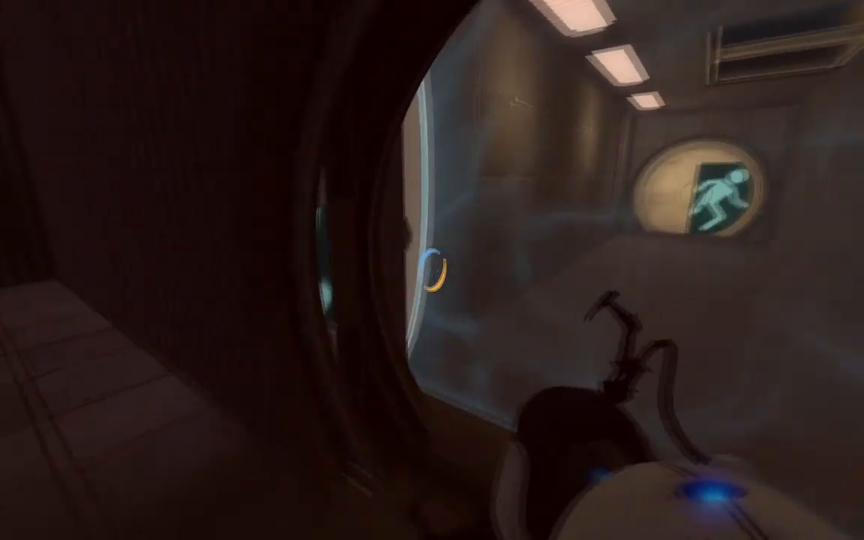
pyautogui.press('w')
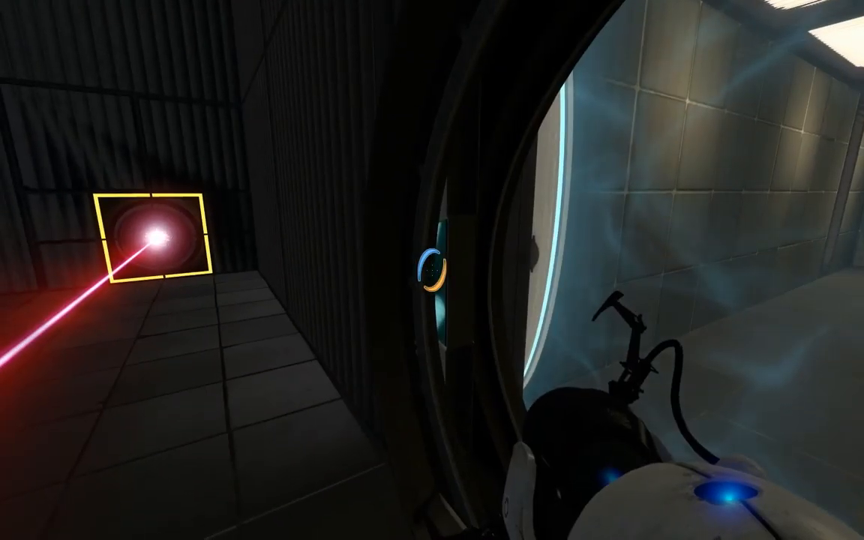
pyautogui.press('a')
pyautogui.press('w')
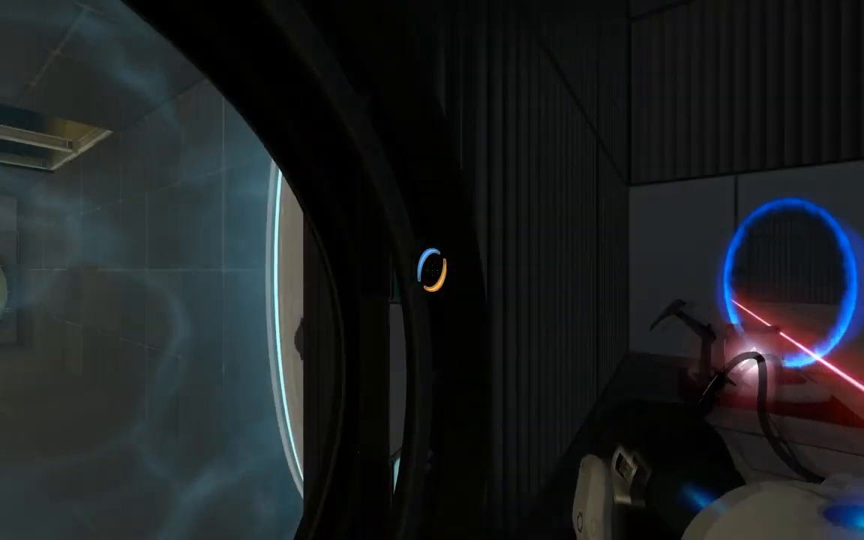
pyautogui.press('d')
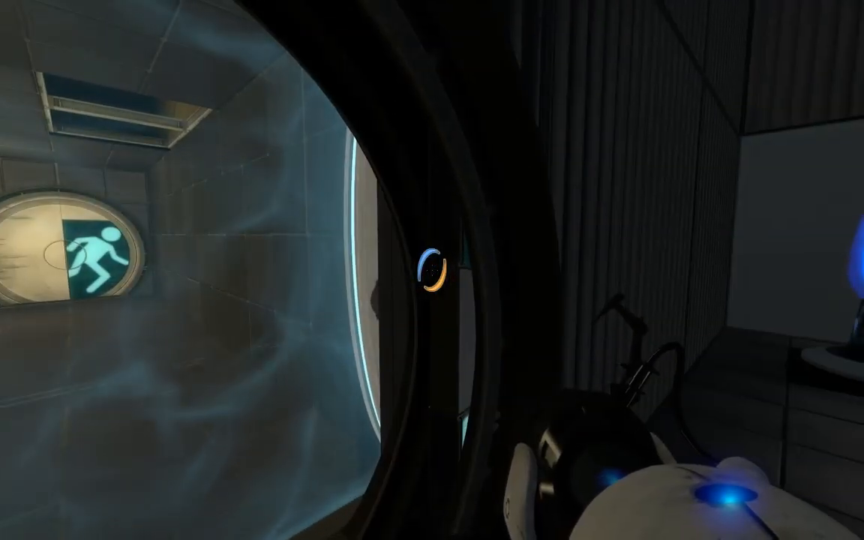
# - End the playtest and push the back wall outward to enlarge the chamber
pyautogui.press('Escape')
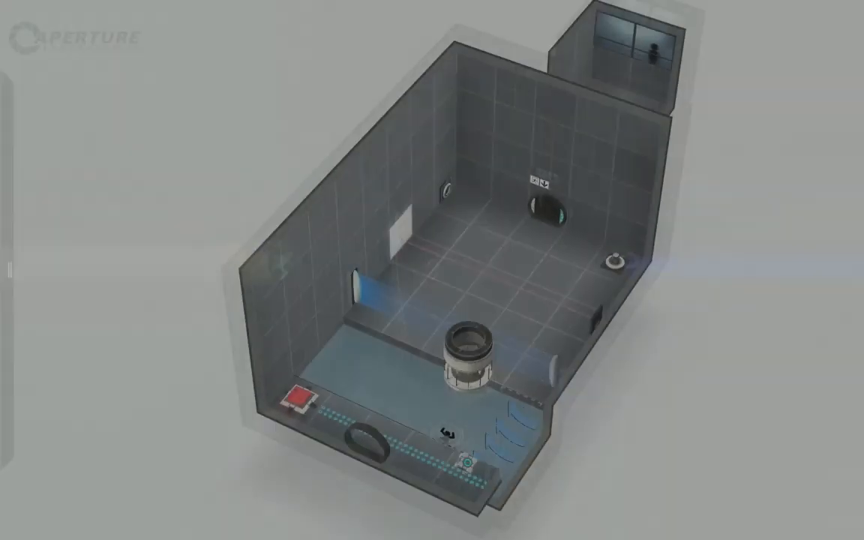
pyautogui.moveTo(765, 317); pyautogui.dragTo(354, 260, button='right')
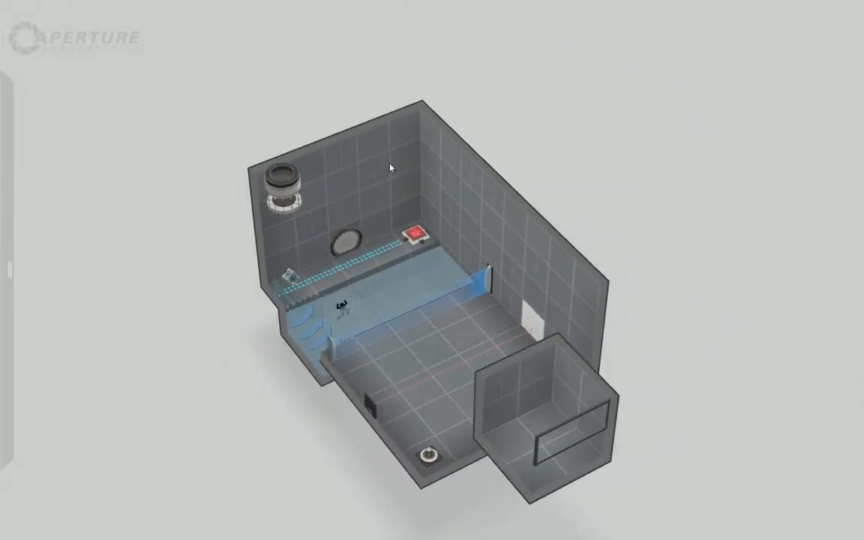
pyautogui.doubleClick(347, 139)
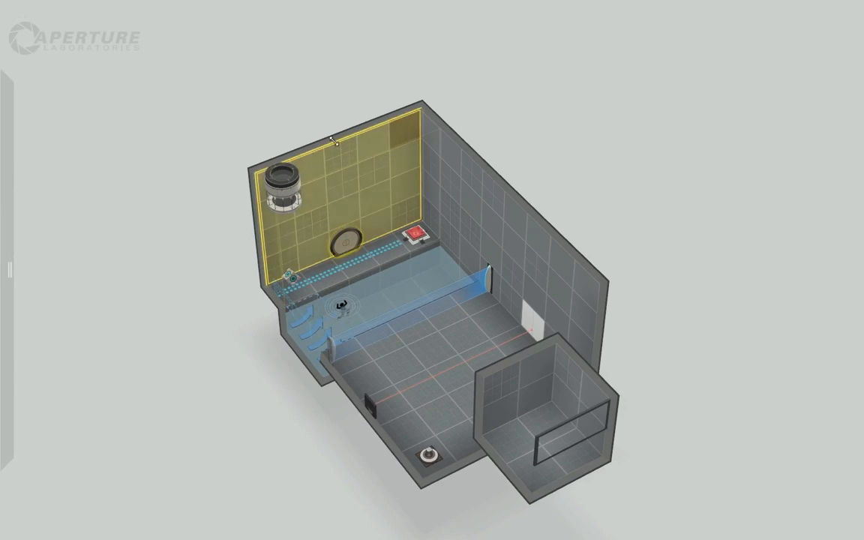
pyautogui.moveTo(335, 141); pyautogui.dragTo(270, 109)
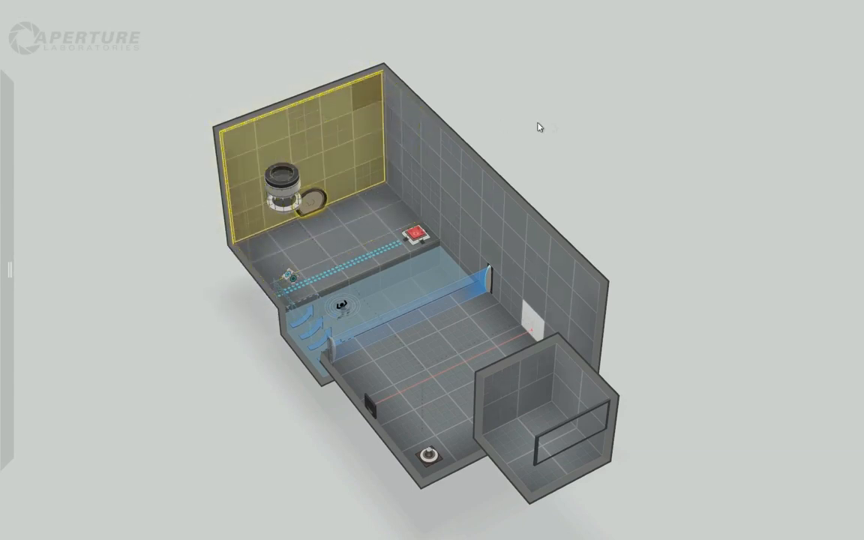
# - Move the round item up onto the wall and stretch the stepped platform longer
pyautogui.click(314, 199)
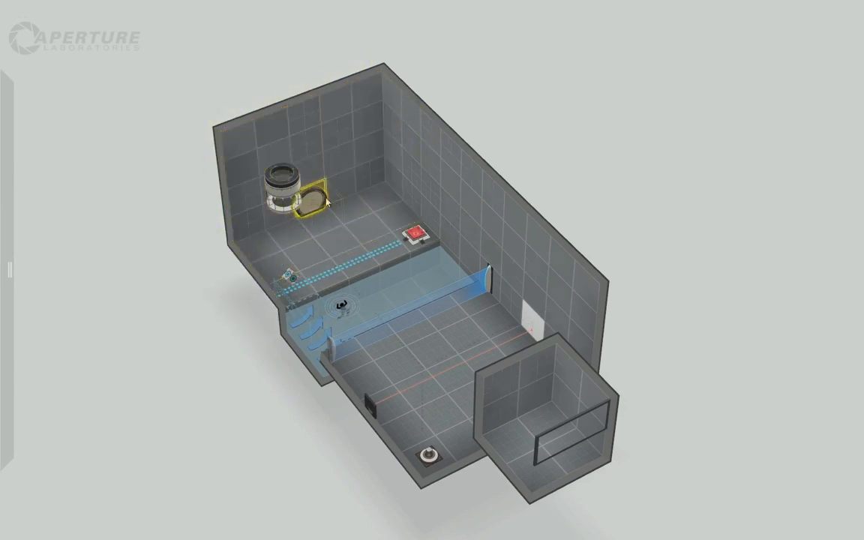
pyautogui.moveTo(315, 196); pyautogui.dragTo(309, 175)
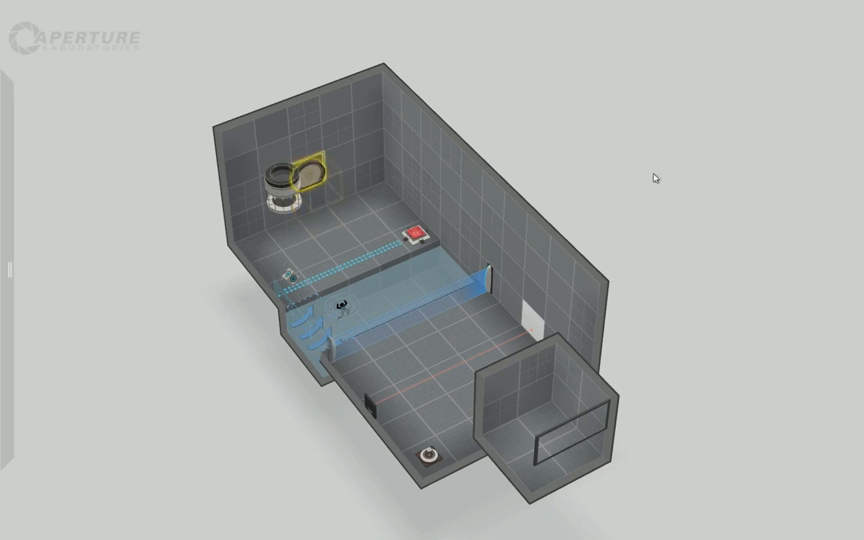
pyautogui.moveTo(654, 177); pyautogui.dragTo(567, 161)
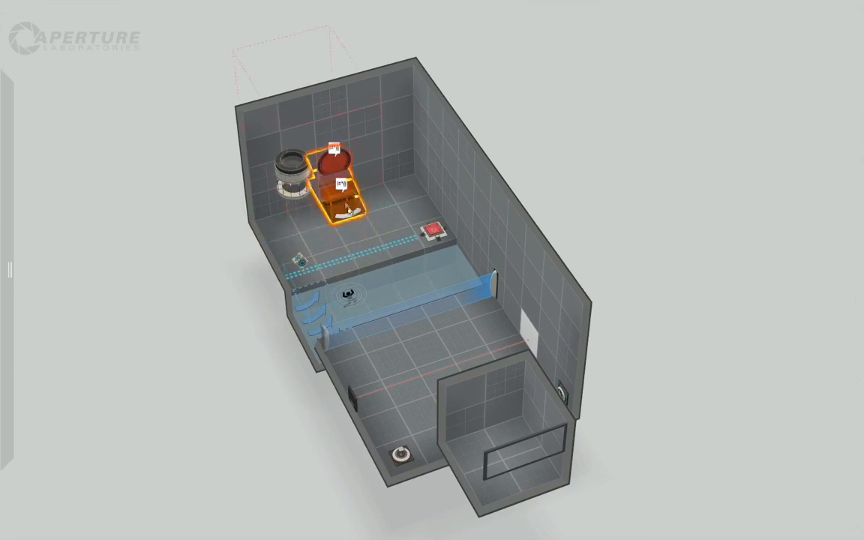
pyautogui.moveTo(344, 203); pyautogui.dragTo(382, 237)
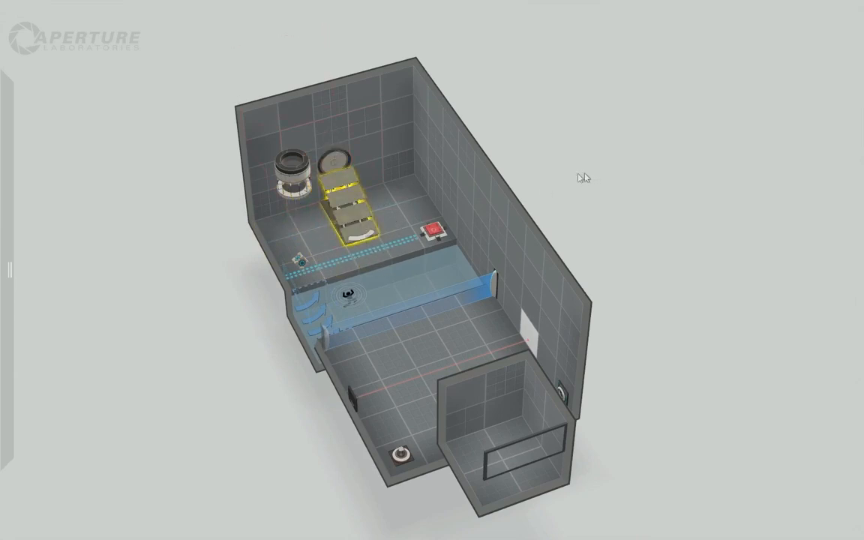
pyautogui.rightClick(355, 242)
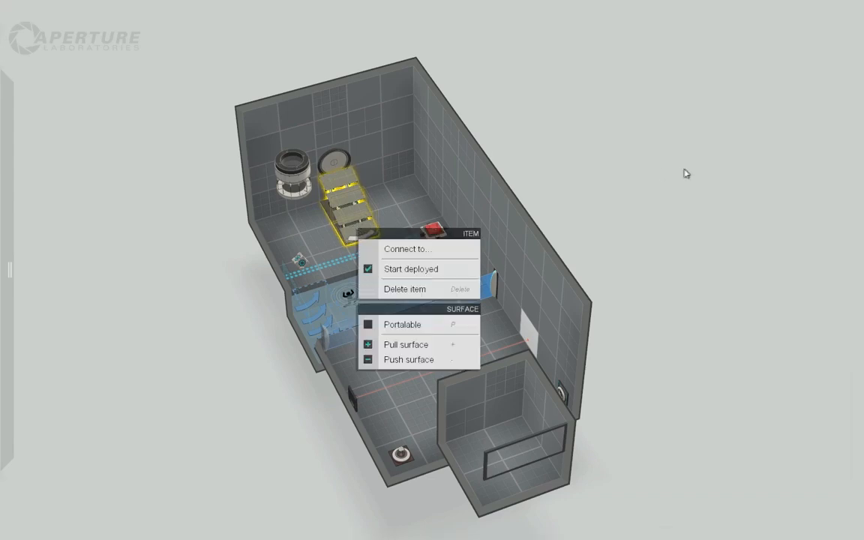
pyautogui.click(685, 173)
# - Relocate the stepped platform to the left floor area beside the laser
pyautogui.moveTo(684, 174); pyautogui.dragTo(508, 191, button='right')
pyautogui.moveTo(451, 192); pyautogui.dragTo(501, 192)
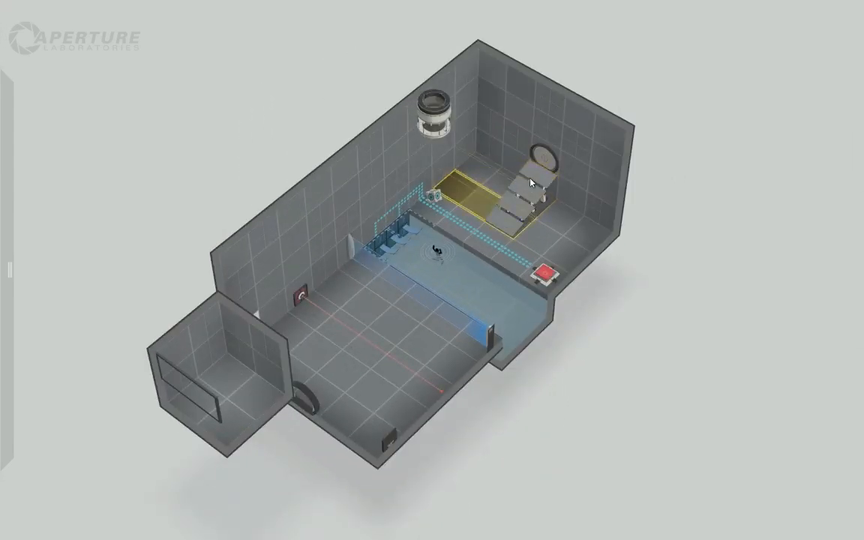
pyautogui.moveTo(683, 172); pyautogui.dragTo(440, 159)
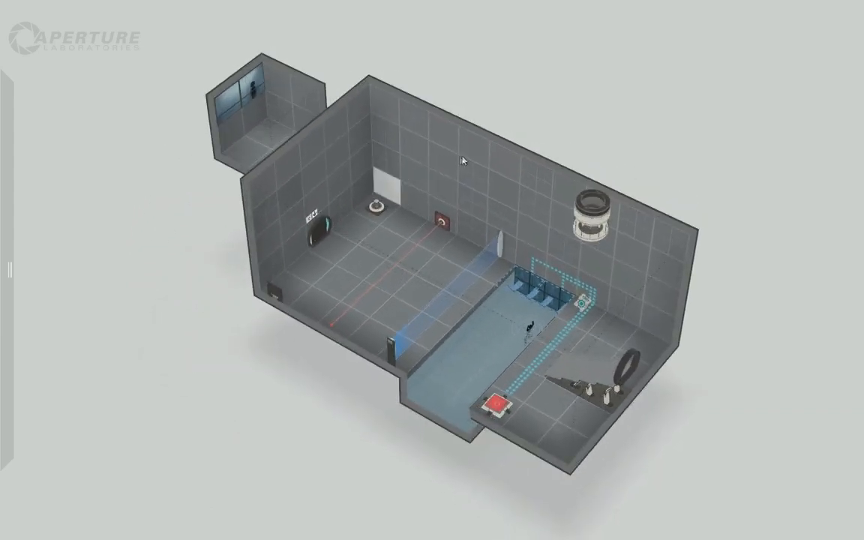
pyautogui.moveTo(440, 159)
pyautogui.mouseDown(button='right')
pyautogui.moveTo(685, 173)
pyautogui.moveTo(654, 181)
pyautogui.moveTo(711, 226)
pyautogui.moveTo(627, 237)
pyautogui.mouseUp(button='right')
pyautogui.moveTo(588, 239)
pyautogui.mouseDown()
pyautogui.moveTo(315, 259)
pyautogui.moveTo(285, 315)
pyautogui.moveTo(322, 300)
pyautogui.moveTo(299, 335)
pyautogui.mouseUp()
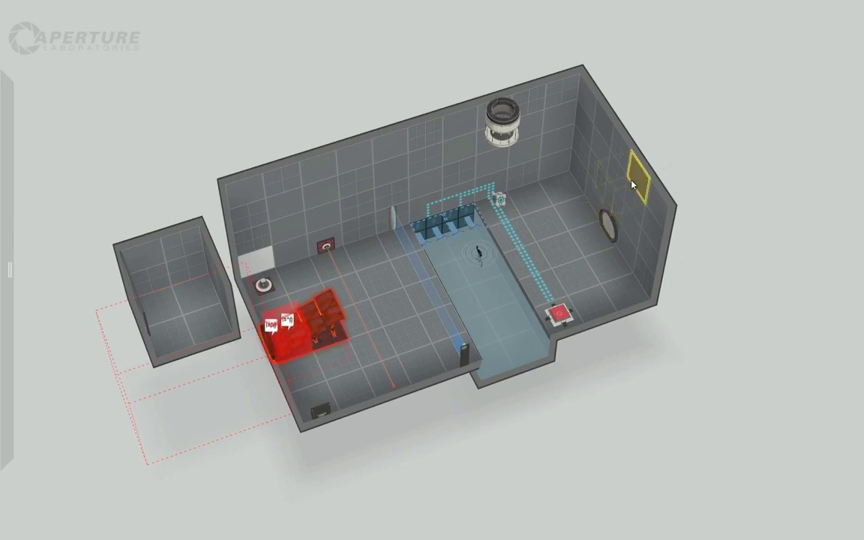
# - Push the back wall outward by one row to extend the chamber
pyautogui.doubleClick(630, 165)
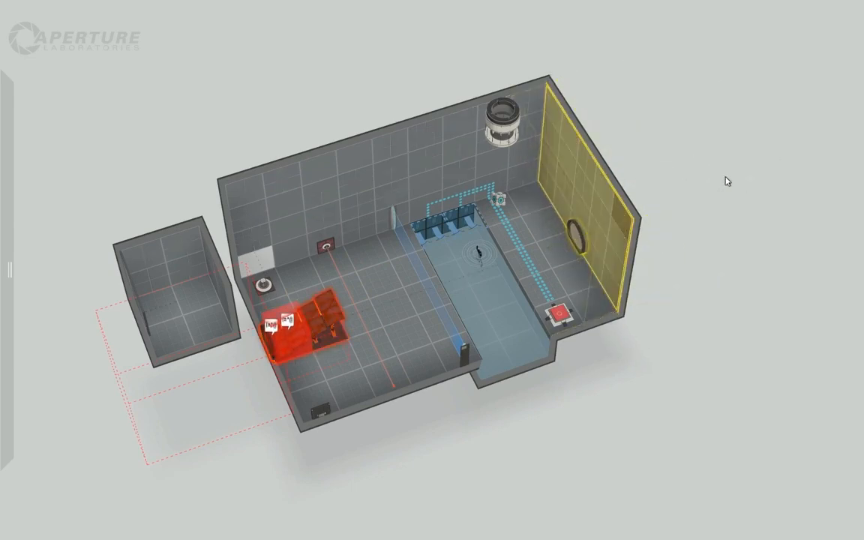
pyautogui.moveTo(726, 182); pyautogui.dragTo(331, 207, button='right')
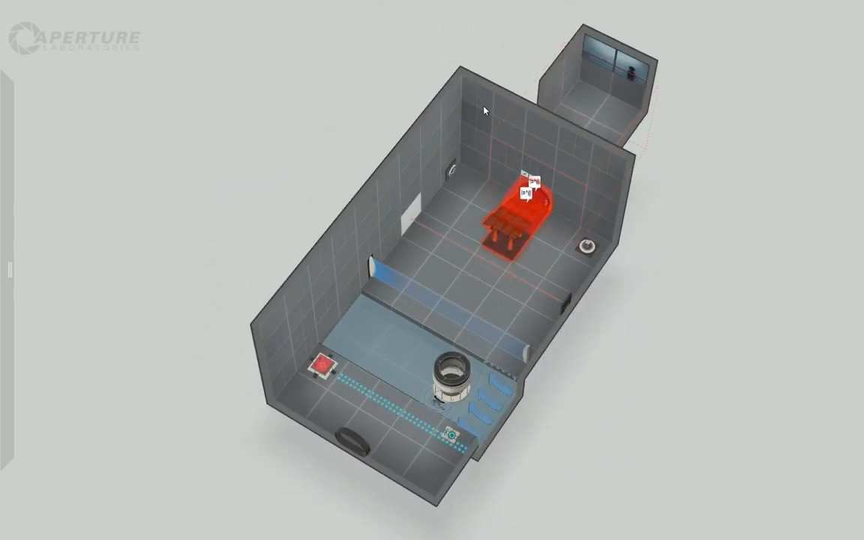
pyautogui.doubleClick(484, 110)
pyautogui.moveTo(484, 110)
pyautogui.mouseDown()
pyautogui.moveTo(533, 105)
pyautogui.moveTo(551, 87)
pyautogui.mouseUp()
pyautogui.click(685, 140)
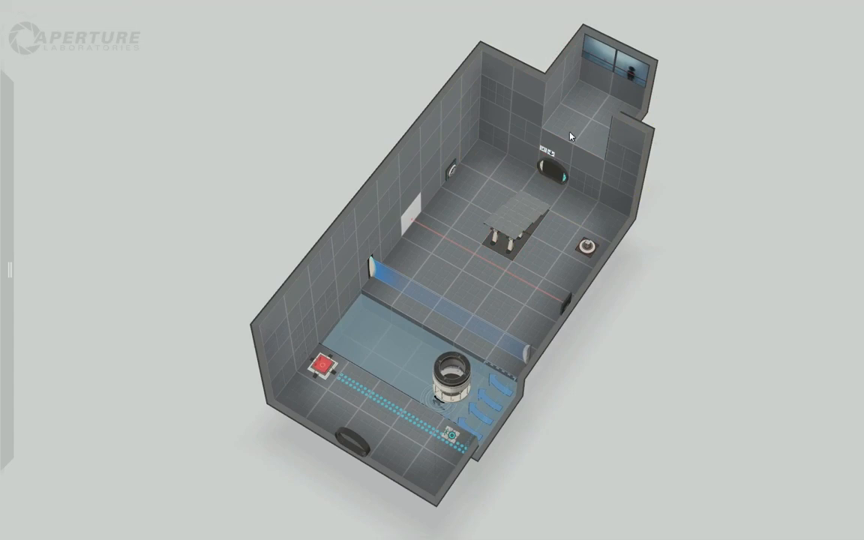
# - Move the exit door up the back wall
pyautogui.moveTo(570, 135)
pyautogui.mouseDown()
pyautogui.moveTo(587, 137)
pyautogui.moveTo(611, 98)
pyautogui.mouseUp()
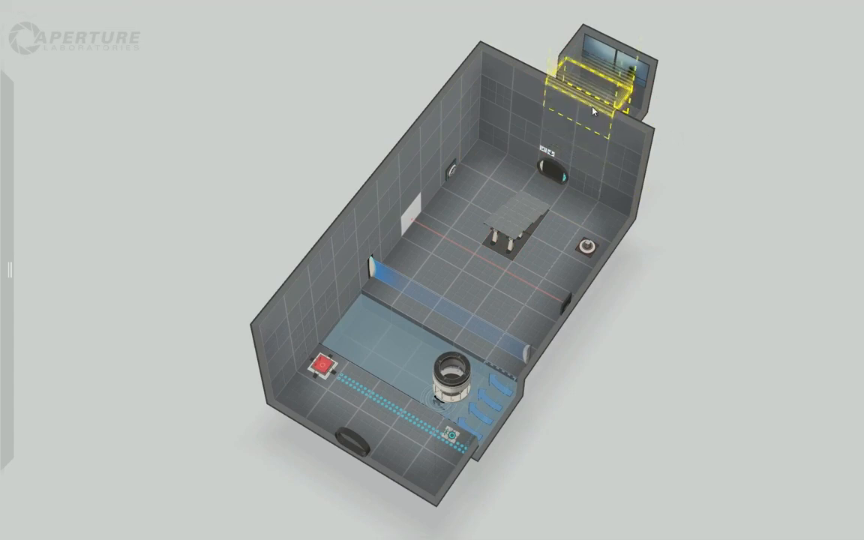
pyautogui.click(735, 120)
pyautogui.moveTo(556, 174); pyautogui.dragTo(555, 143)
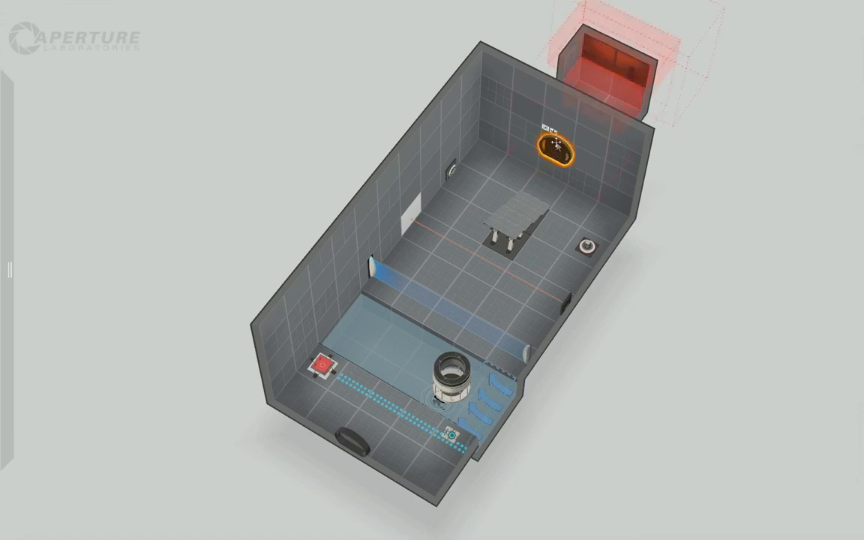
# - Start extending the small observation room up and to the right
pyautogui.click(608, 51)
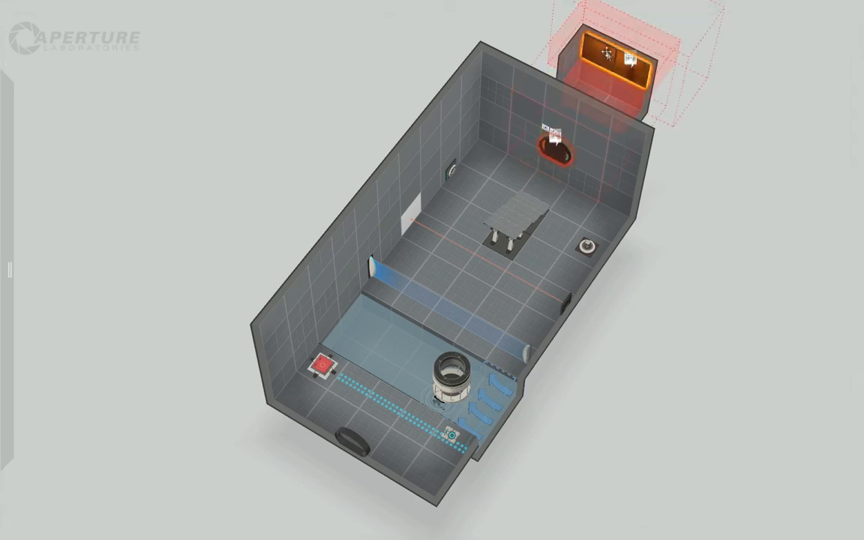
pyautogui.moveTo(634, 41)
pyautogui.mouseDown()
pyautogui.moveTo(669, 11)
pyautogui.moveTo(604, 47)
pyautogui.mouseUp()
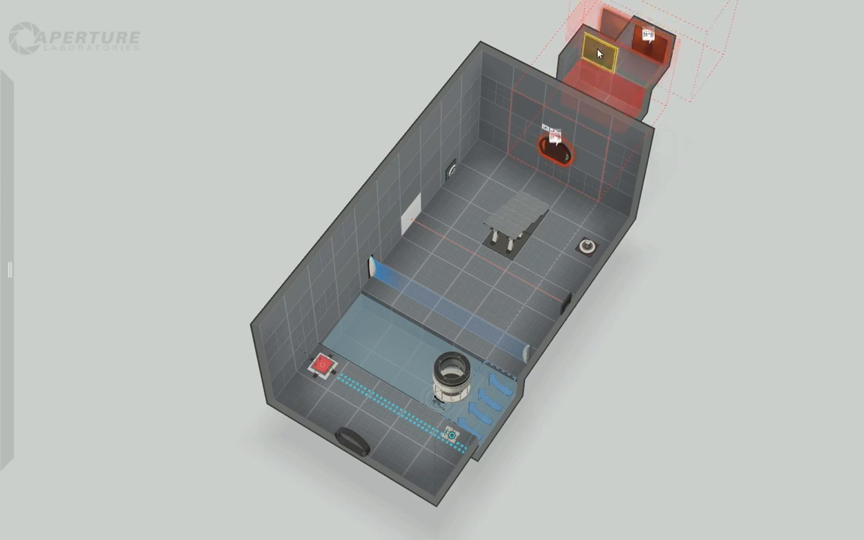
pyautogui.click(604, 46)
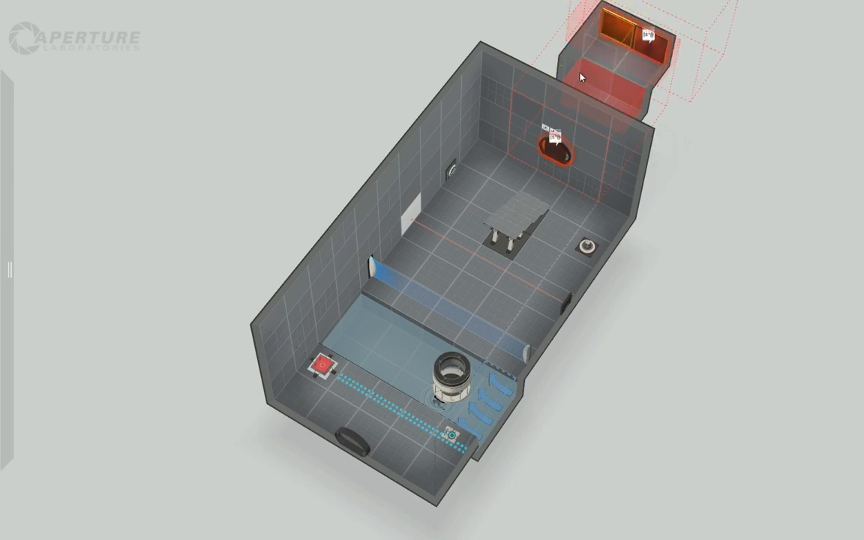
pyautogui.moveTo(637, 75)
pyautogui.mouseDown(button='right')
pyautogui.moveTo(726, 109)
pyautogui.moveTo(448, 73)
pyautogui.moveTo(420, 43)
pyautogui.moveTo(574, 30)
pyautogui.moveTo(679, 231)
pyautogui.mouseUp(button='right')
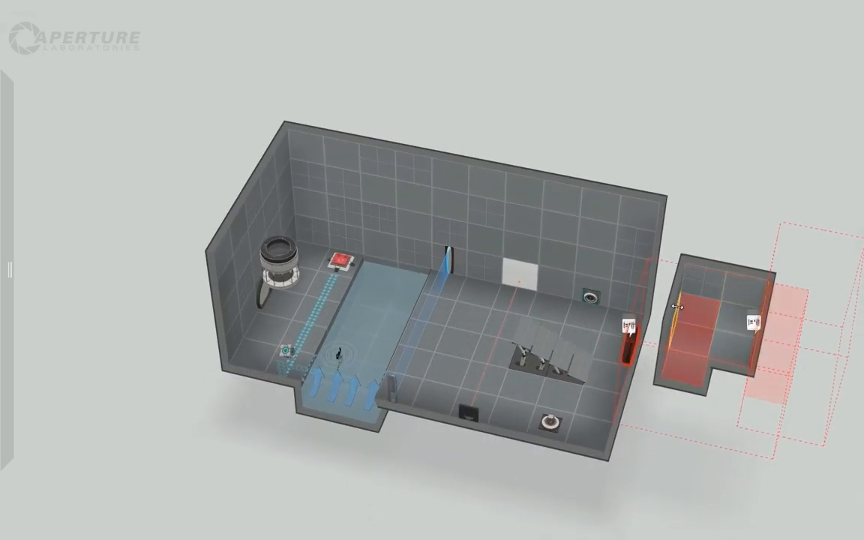
# - Extrude the observation room walls out into a full rectangle
pyautogui.moveTo(672, 300); pyautogui.dragTo(720, 285)
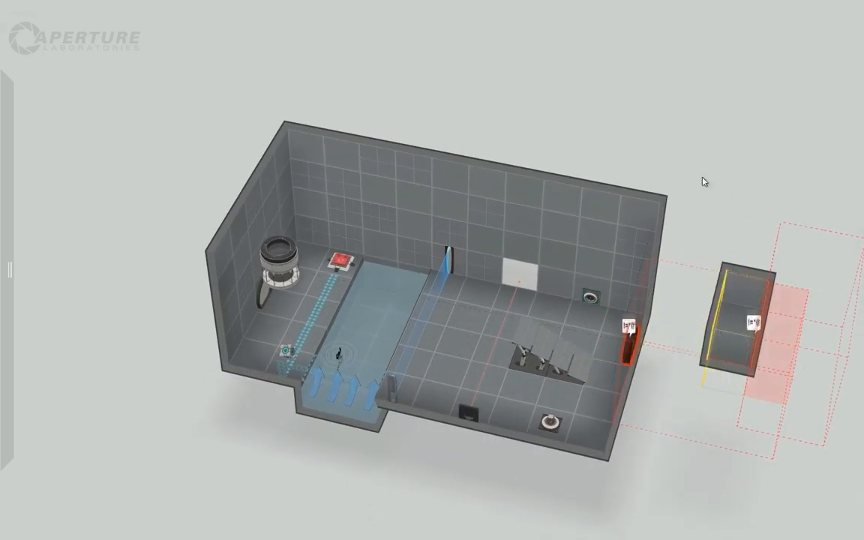
pyautogui.moveTo(705, 180)
pyautogui.mouseDown(button='right')
pyautogui.moveTo(779, 219)
pyautogui.moveTo(735, 225)
pyautogui.moveTo(750, 210)
pyautogui.moveTo(805, 213)
pyautogui.mouseUp(button='right')
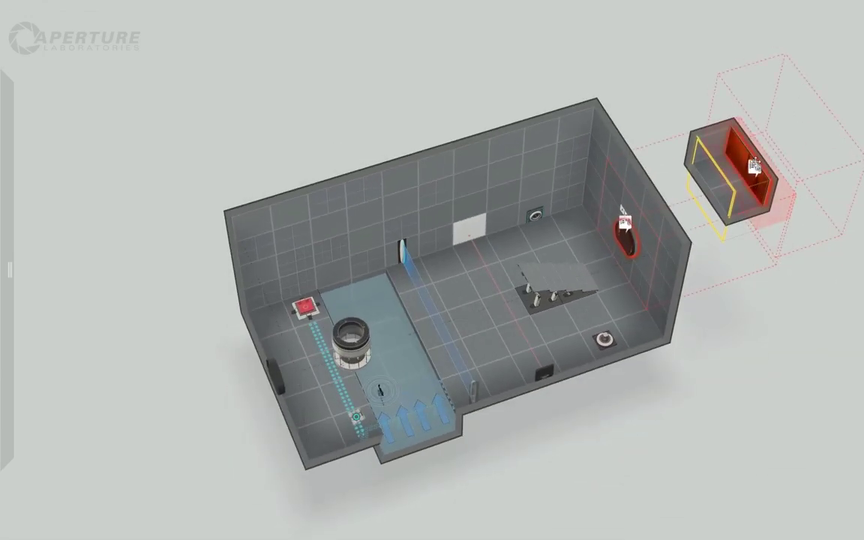
pyautogui.click(787, 154)
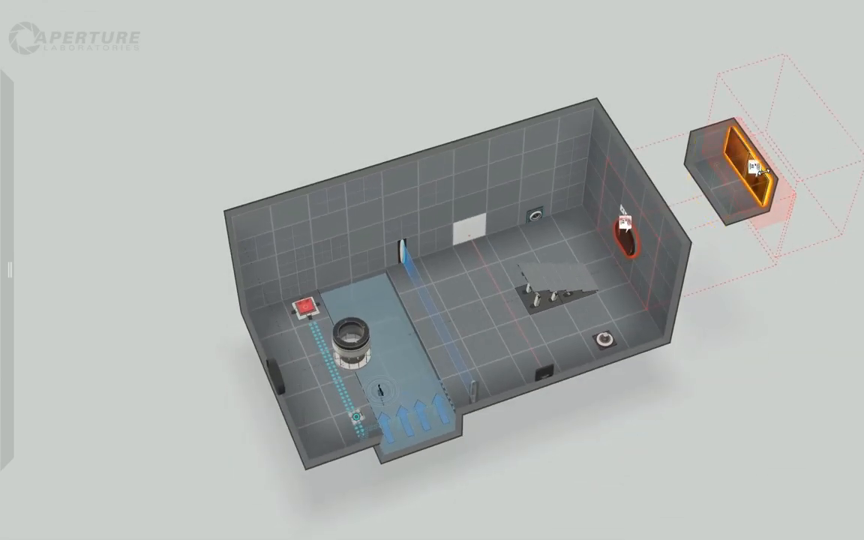
pyautogui.moveTo(757, 170); pyautogui.dragTo(823, 149)
pyautogui.moveTo(745, 162); pyautogui.dragTo(822, 144)
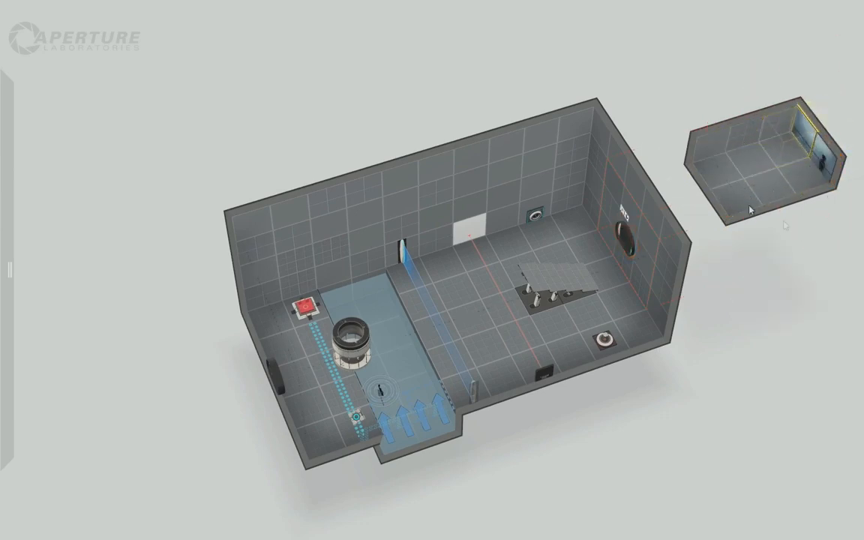
pyautogui.click(699, 267)
# - Move the angled panel beside the exit door and shift the floor item over one tile
pyautogui.moveTo(740, 278)
pyautogui.mouseDown()
pyautogui.moveTo(570, 225)
pyautogui.moveTo(742, 218)
pyautogui.mouseUp()
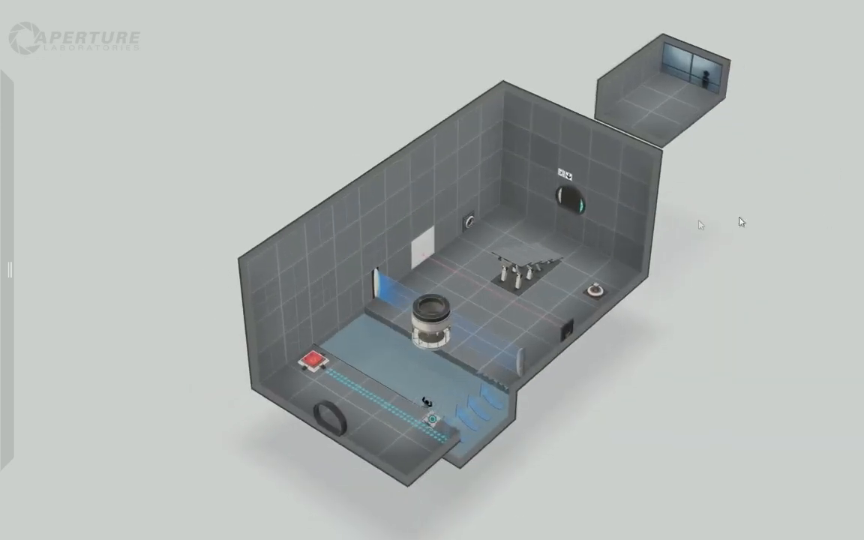
pyautogui.moveTo(525, 162); pyautogui.dragTo(638, 285)
pyautogui.click(702, 242)
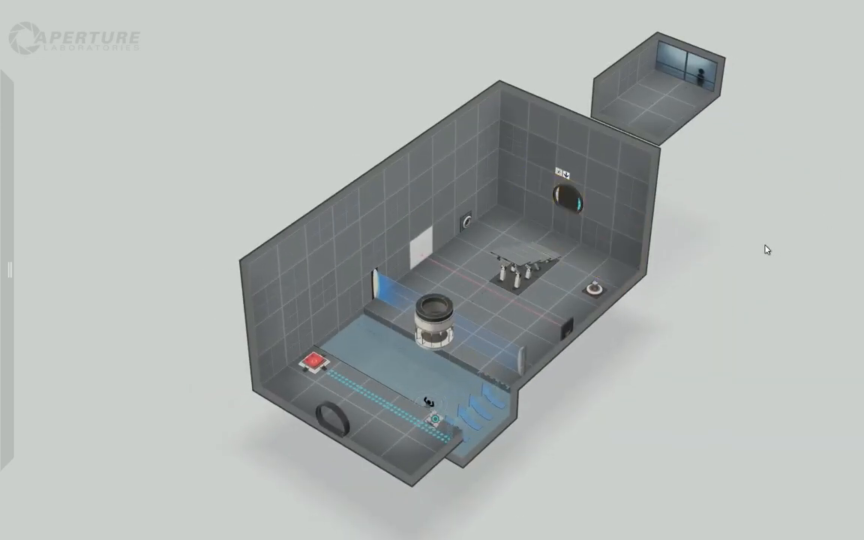
pyautogui.moveTo(697, 225); pyautogui.dragTo(742, 248, button='right')
pyautogui.moveTo(559, 284)
pyautogui.mouseDown()
pyautogui.moveTo(591, 271)
pyautogui.moveTo(611, 247)
pyautogui.moveTo(562, 283)
pyautogui.mouseUp()
pyautogui.click(726, 317)
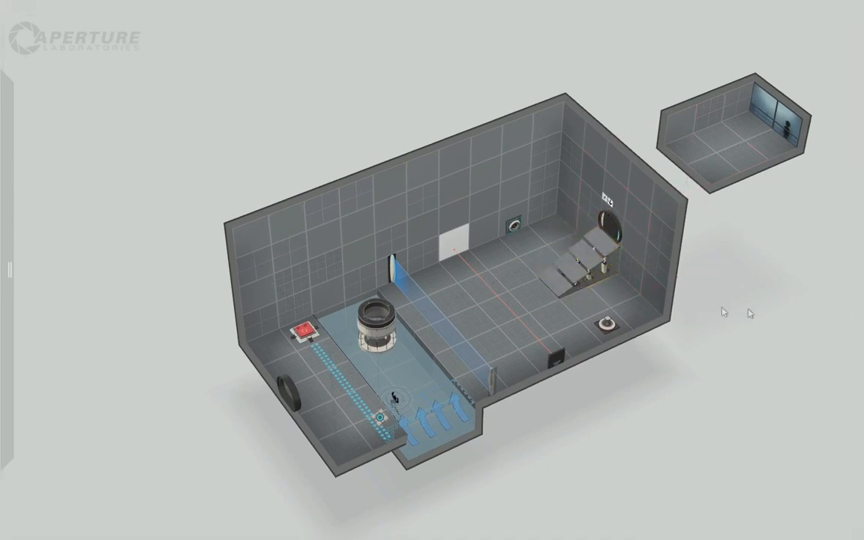
pyautogui.moveTo(726, 316)
pyautogui.mouseDown(button='right')
pyautogui.moveTo(855, 338)
pyautogui.moveTo(675, 322)
pyautogui.mouseUp(button='right')
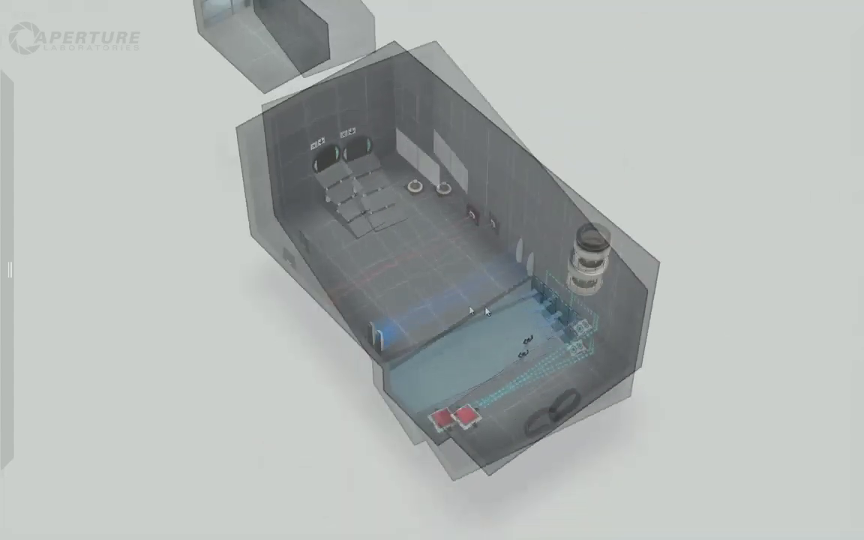
pyautogui.moveTo(421, 274)
pyautogui.mouseDown(button='right')
pyautogui.moveTo(513, 315)
pyautogui.moveTo(370, 203)
pyautogui.mouseUp(button='right')
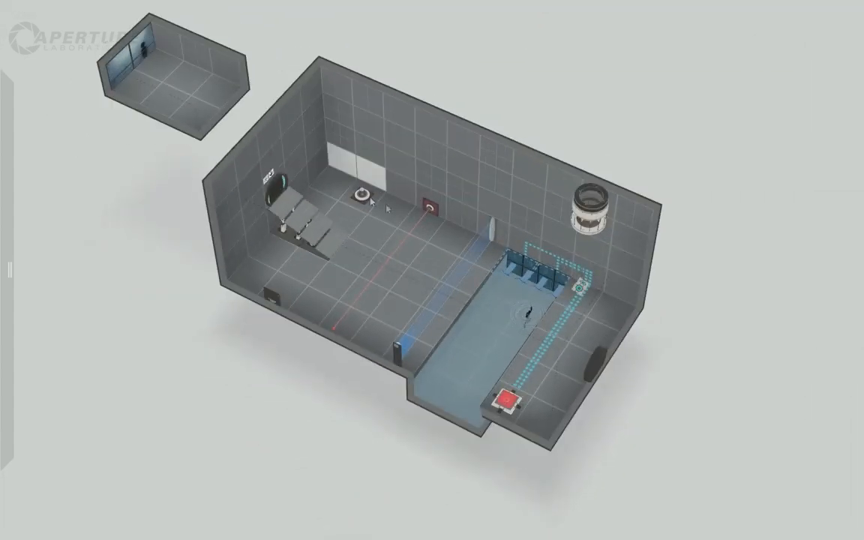
pyautogui.moveTo(365, 195); pyautogui.dragTo(390, 208)
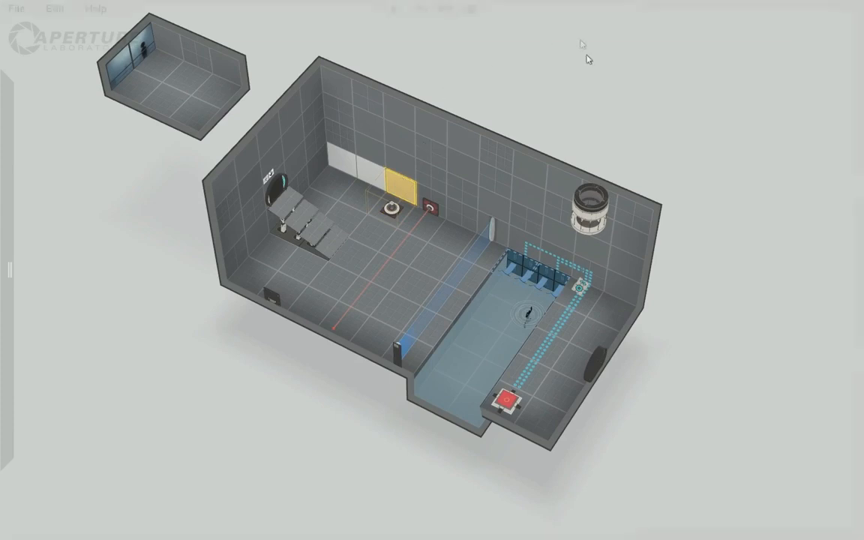
# - Inspect the back wall and bring up the options for the wall item there
pyautogui.moveTo(399, 183); pyautogui.dragTo(443, 166, button='right')
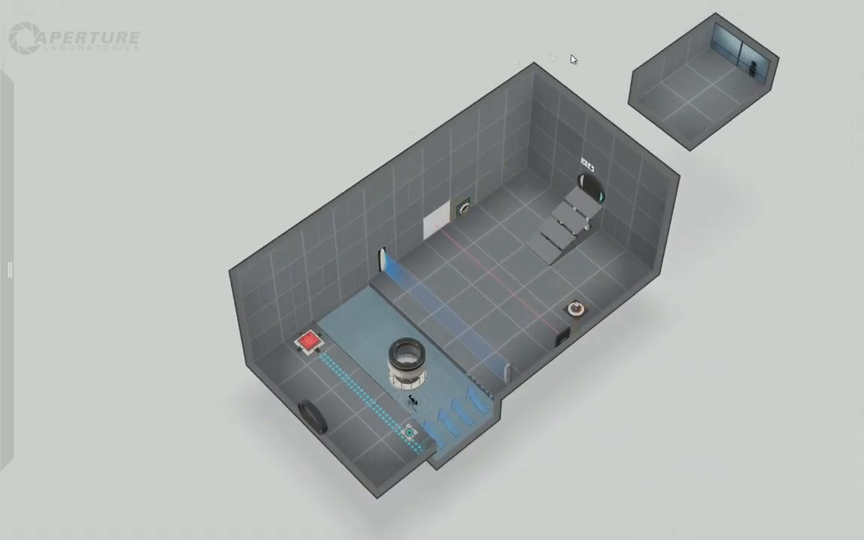
pyautogui.moveTo(561, 68)
pyautogui.mouseDown(button='right')
pyautogui.moveTo(608, 125)
pyautogui.moveTo(391, 140)
pyautogui.mouseUp(button='right')
pyautogui.click(327, 168)
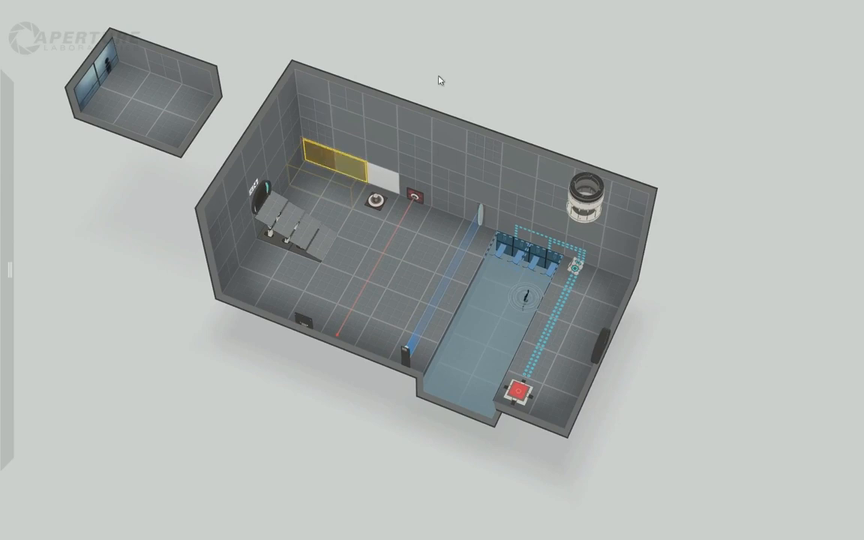
pyautogui.click(581, 86)
pyautogui.moveTo(581, 87); pyautogui.dragTo(268, 66, button='right')
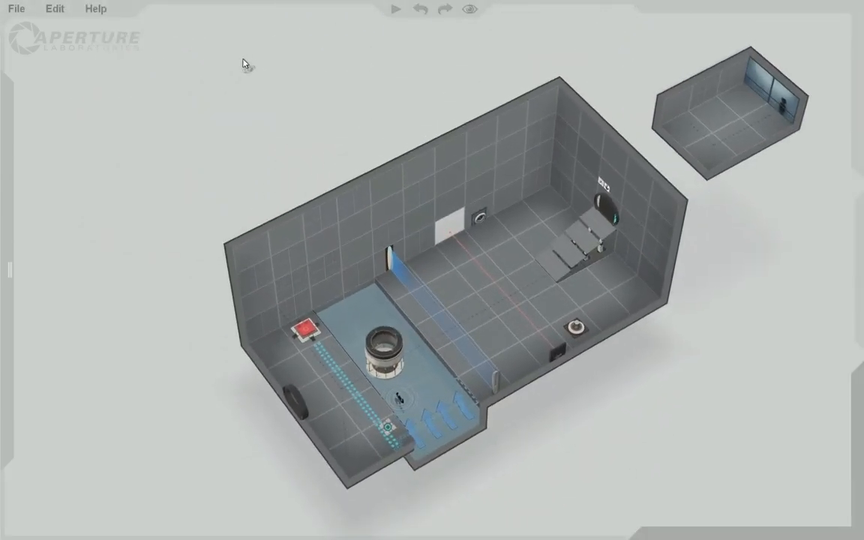
pyautogui.rightClick(480, 217)
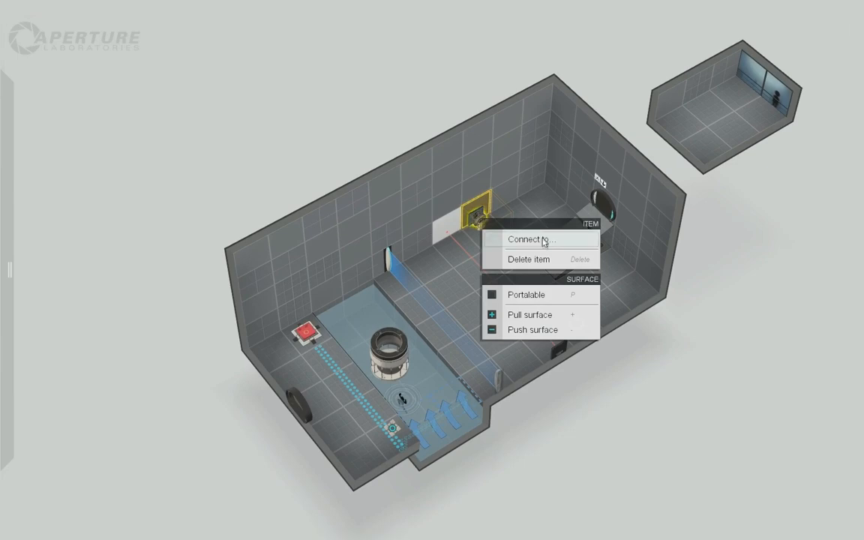
# - Connect the wall item to the angled panel and build the chamber for a playtest
pyautogui.click(517, 240)
pyautogui.click(570, 243)
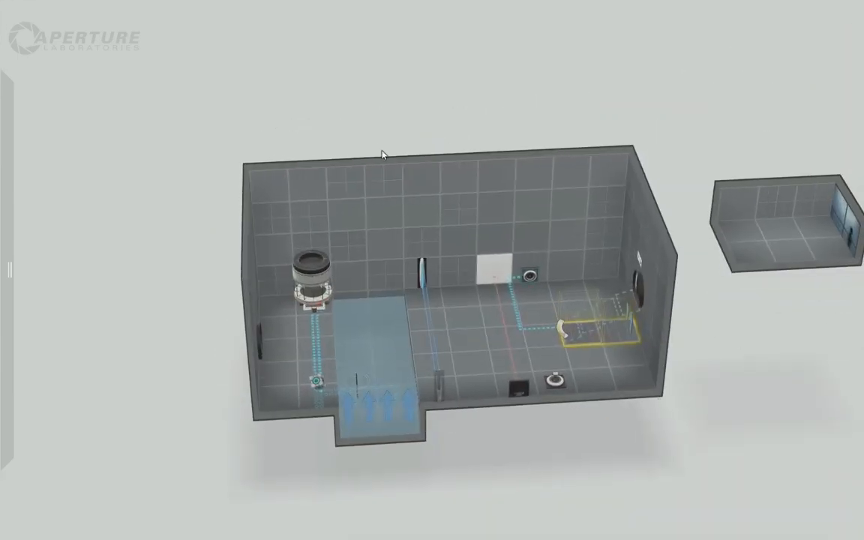
pyautogui.click(418, 10)
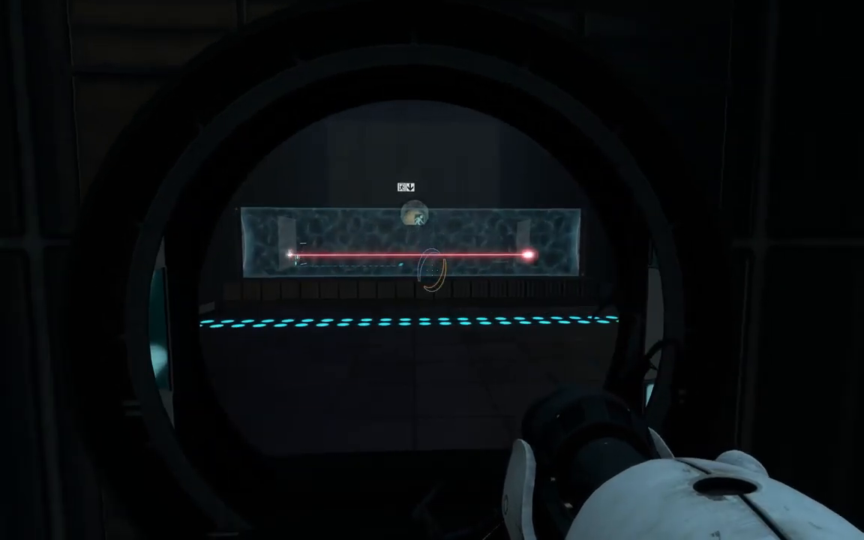
# - Enter the chamber, pick up the companion cube and set it down in its spot
pyautogui.press('w')
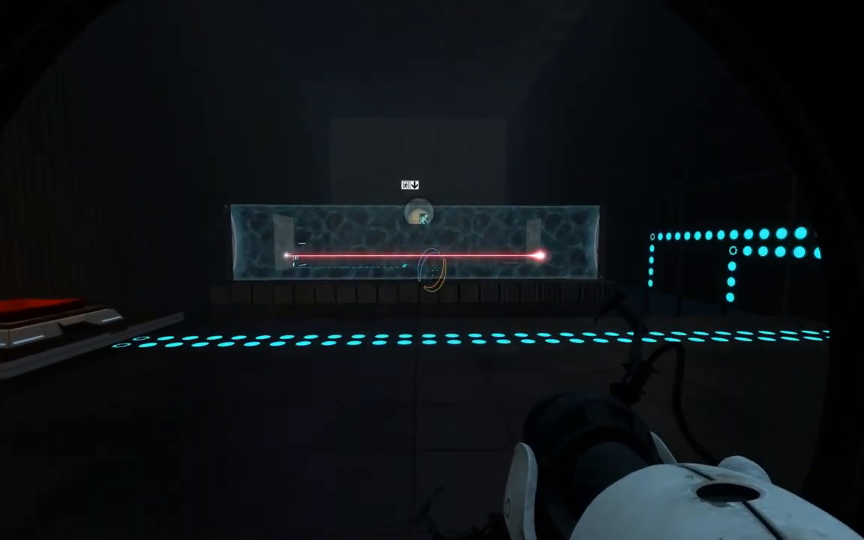
pyautogui.press('w')
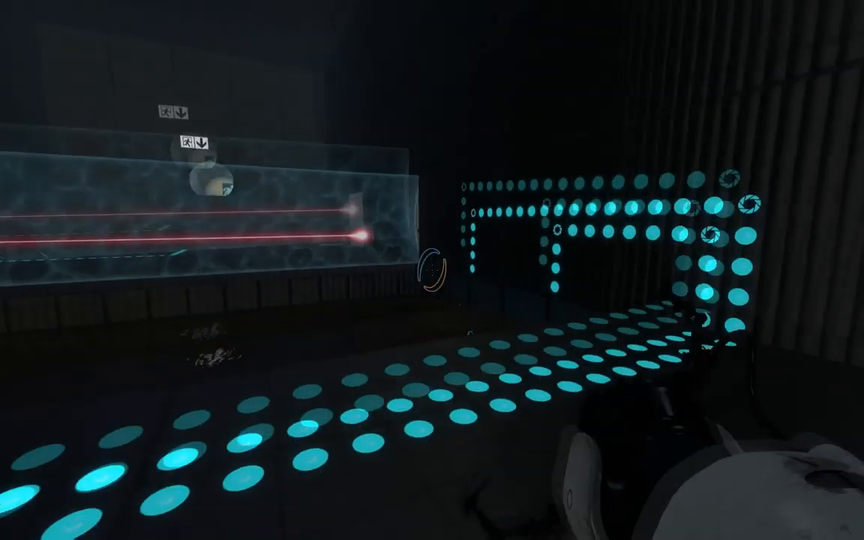
pyautogui.press('w')
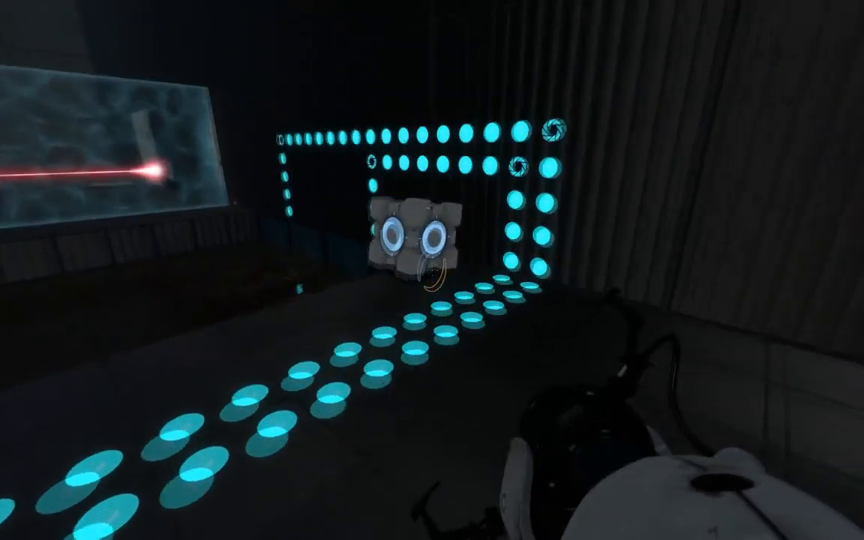
pyautogui.press('e')
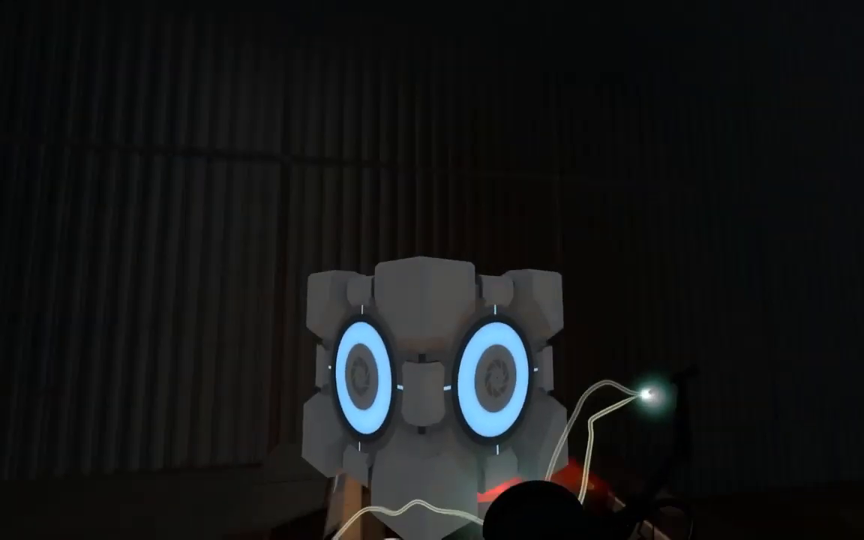
pyautogui.press('w')
pyautogui.press('e')
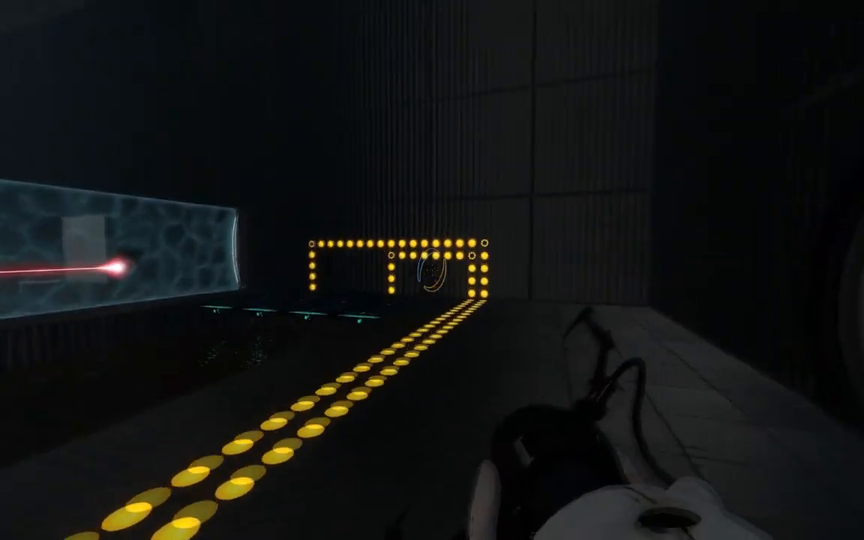
# - Redirect the laser with orange and blue portals on the white panel, then climb to the exit
pyautogui.press('w')
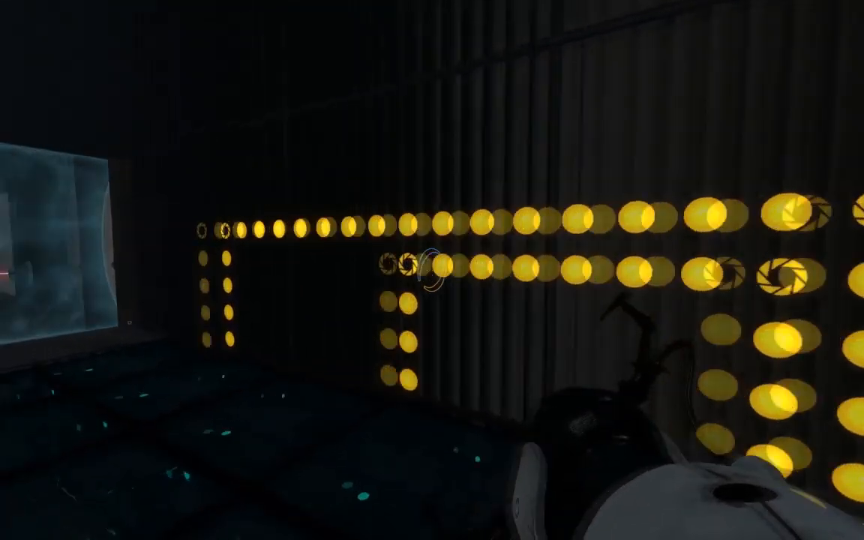
pyautogui.press('w')
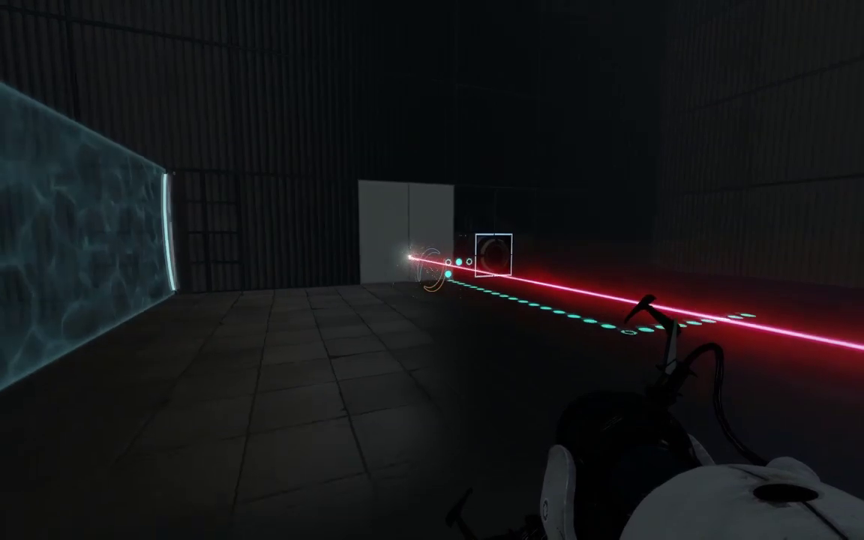
pyautogui.click(432, 270)
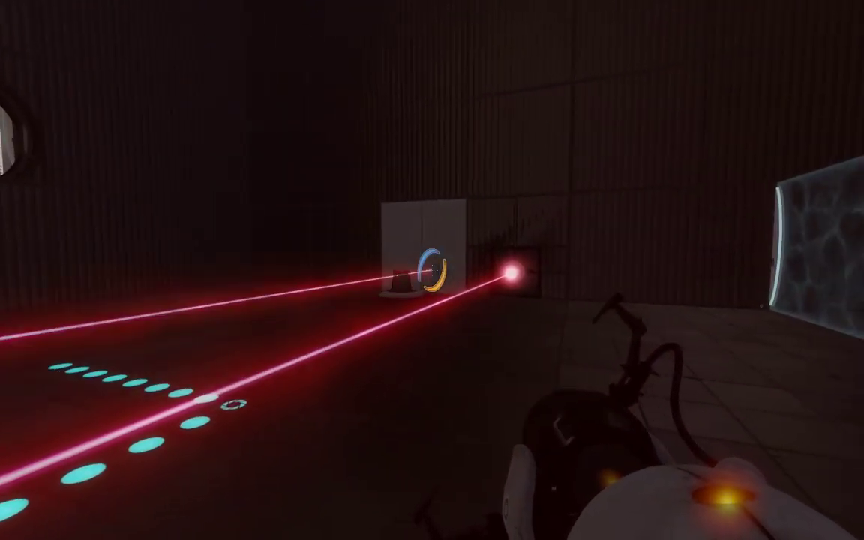
pyautogui.click(432, 270)
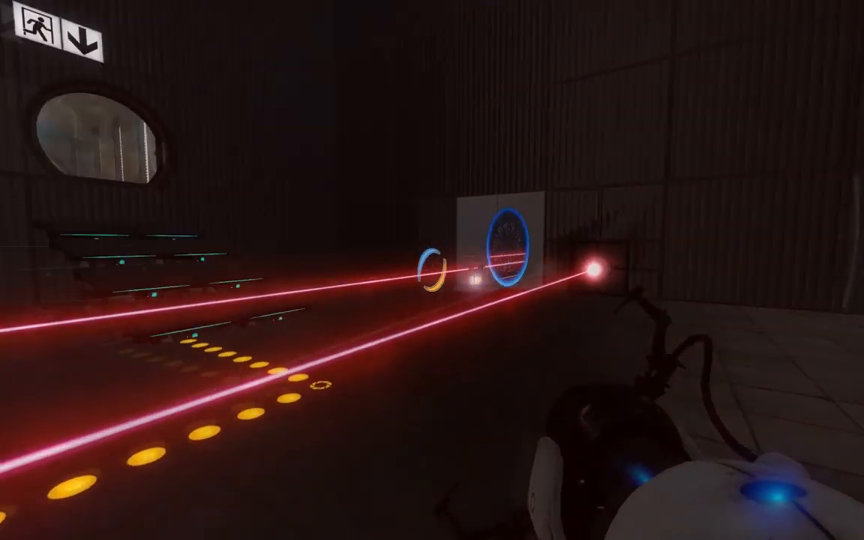
pyautogui.press('w')
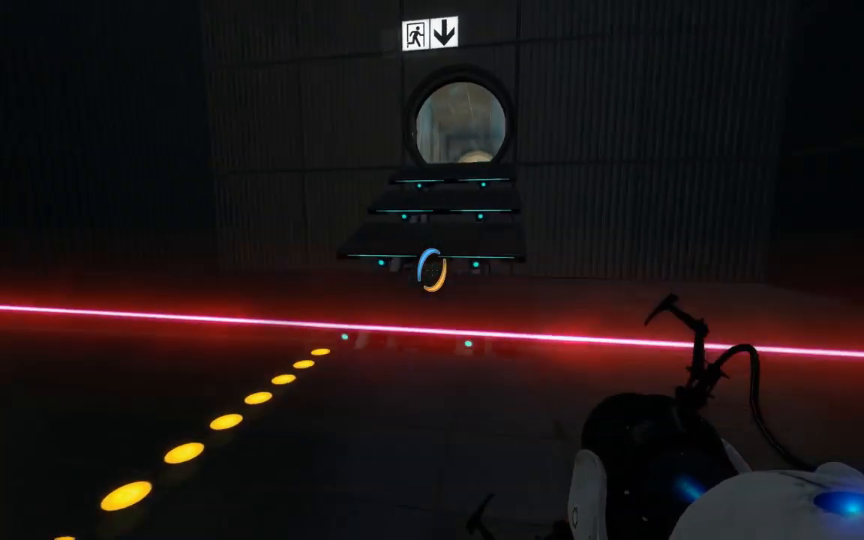
pyautogui.press('w')
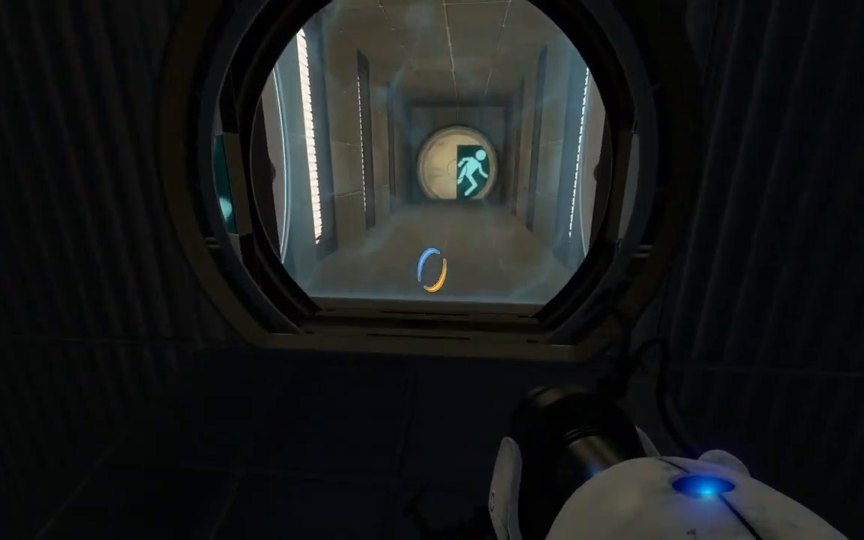
pyautogui.press('w')
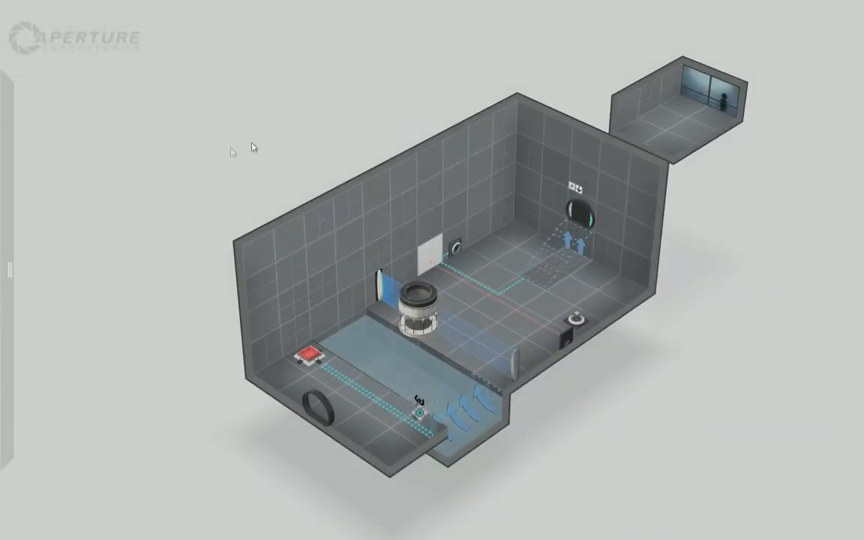
# - Return to the editor and start publishing the chamber from the File menu
pyautogui.press('Escape')
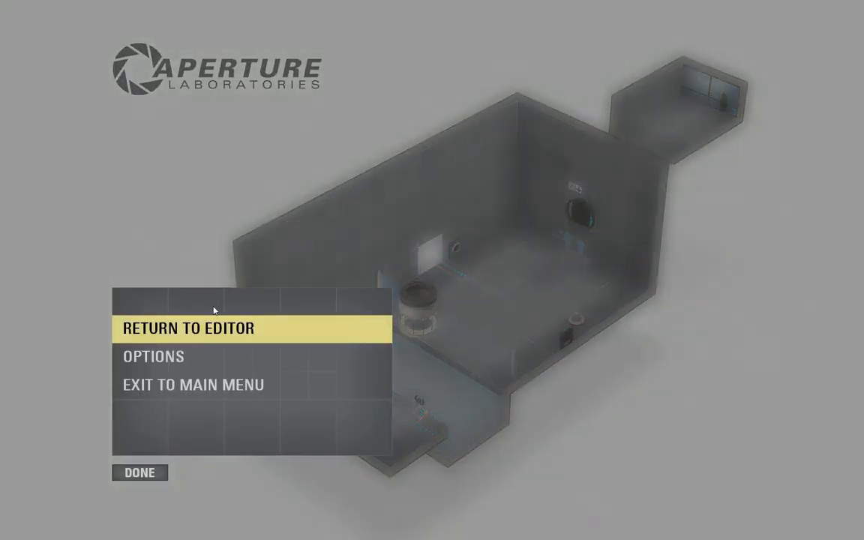
pyautogui.click(216, 308)
pyautogui.click(15, 9)
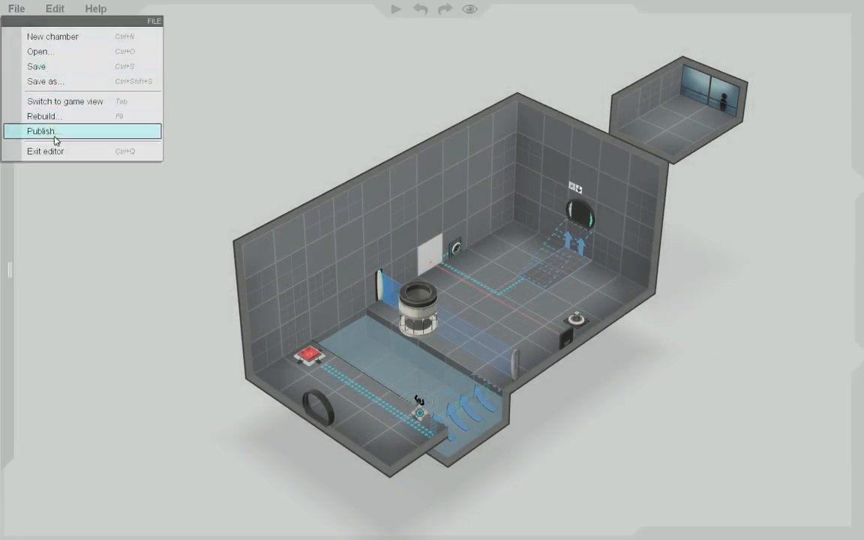
pyautogui.click(55, 134)
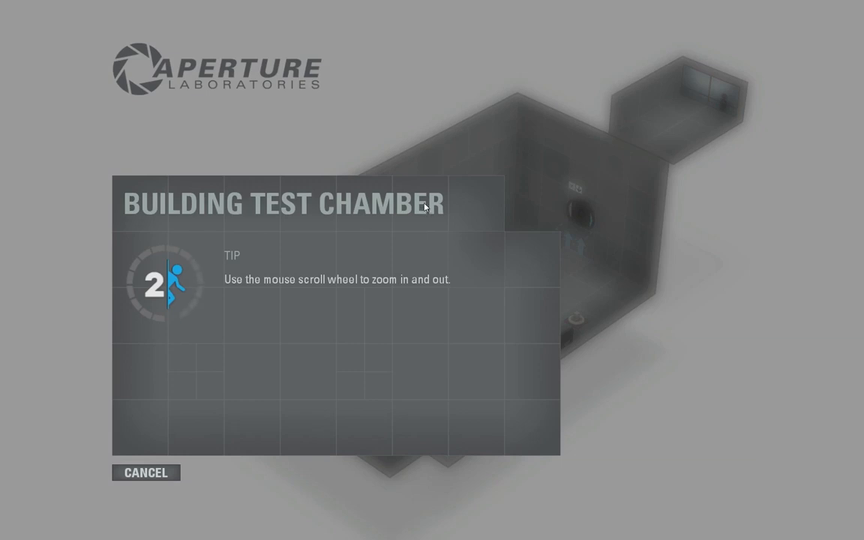
pyautogui.write('ccc')
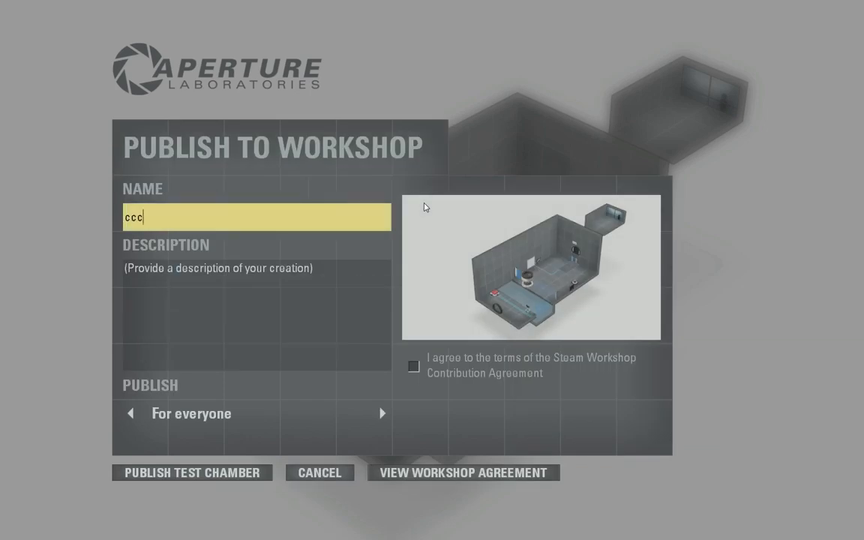
pyautogui.write('cccccc')
# - Publish the chamber as 'Simple Testing', described 'Everything has a beginning', with the agreement accepted
pyautogui.press('BackSpace')
pyautogui.press('BackSpace')
pyautogui.press('BackSpace')
pyautogui.press('BackSpace')
pyautogui.press('BackSpace')
pyautogui.press('BackSpace')
pyautogui.write('imple ')
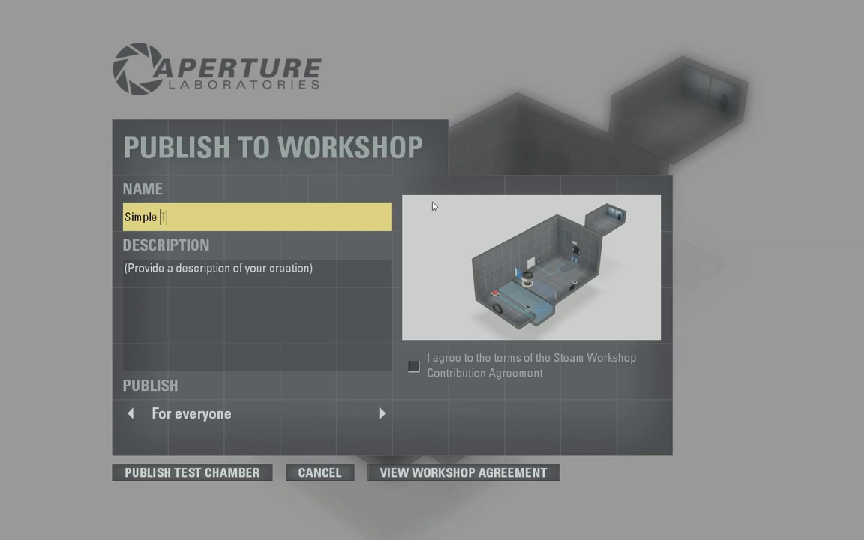
pyautogui.write('Testing')
pyautogui.press('Tab')
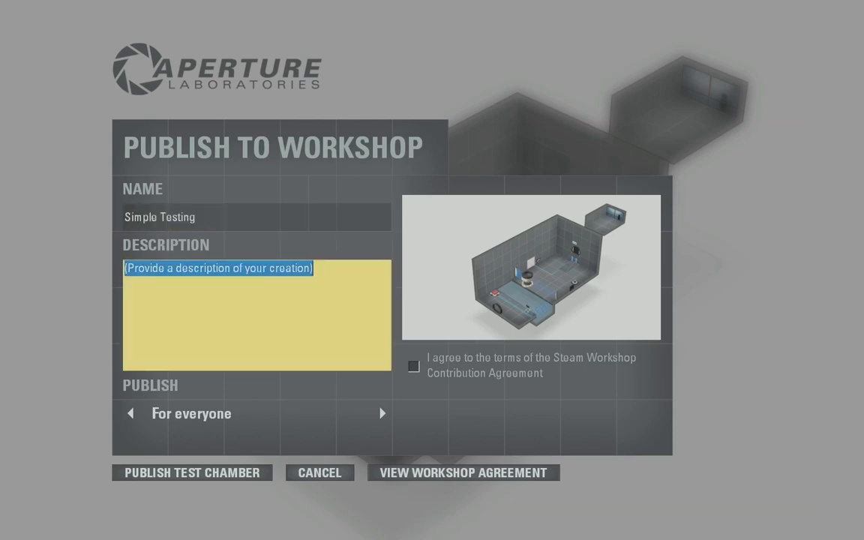
pyautogui.write('Everything')
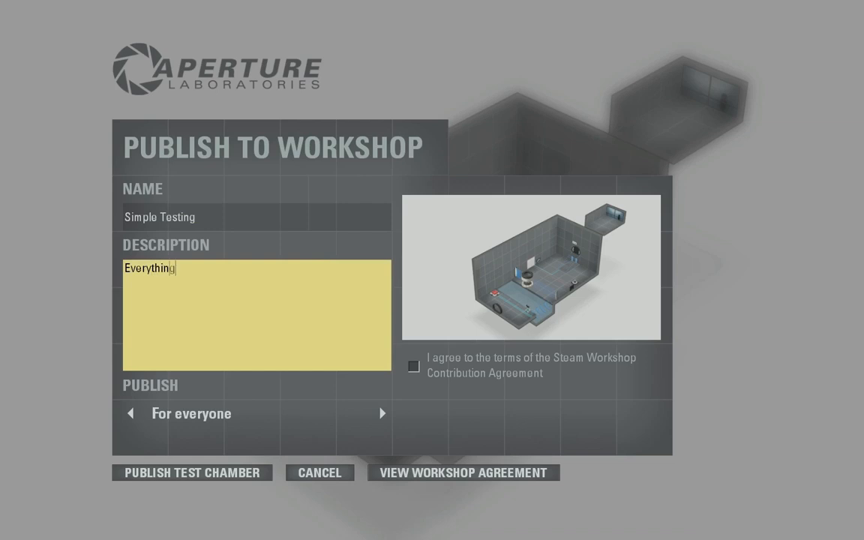
pyautogui.write(' has  ')
pyautogui.write(' be')
pyautogui.write('ginning')
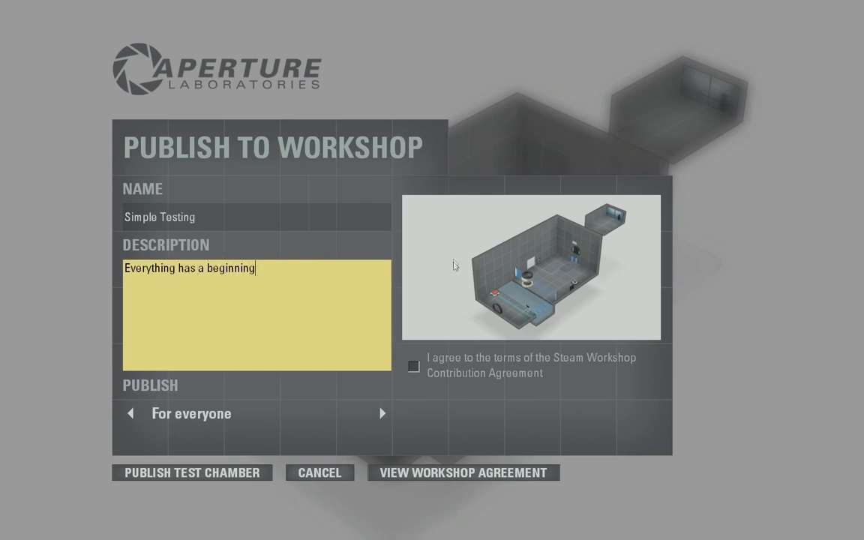
pyautogui.click(413, 366)
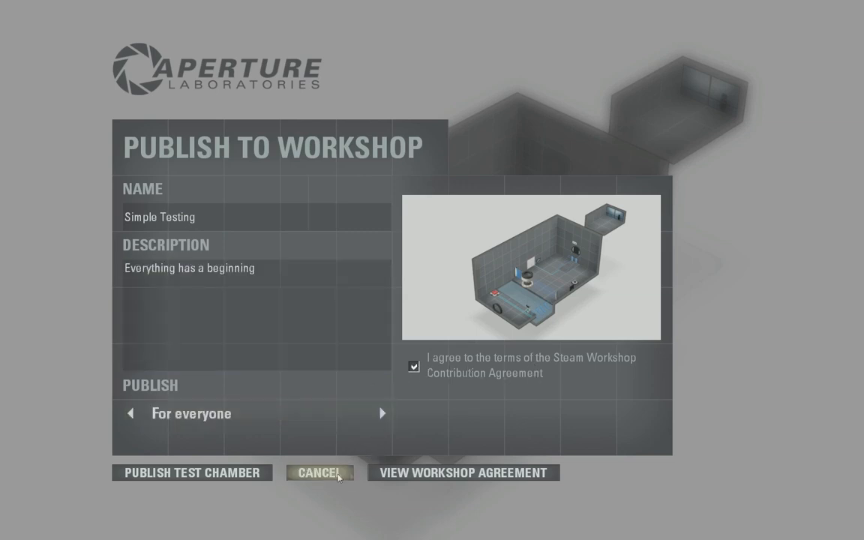
pyautogui.click(231, 475)
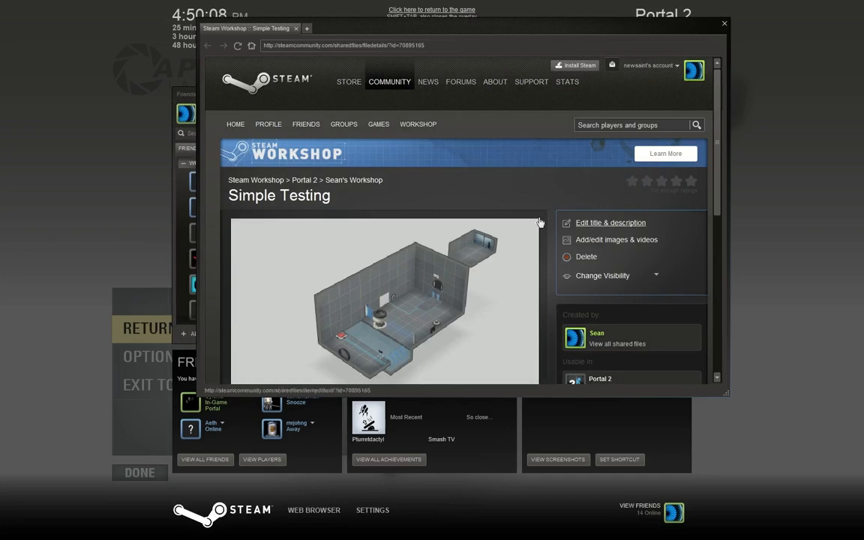
pyautogui.scroll(-5, 544, 225)
pyautogui.scroll(-5, 543, 225)
pyautogui.scroll(5, 447, 214)
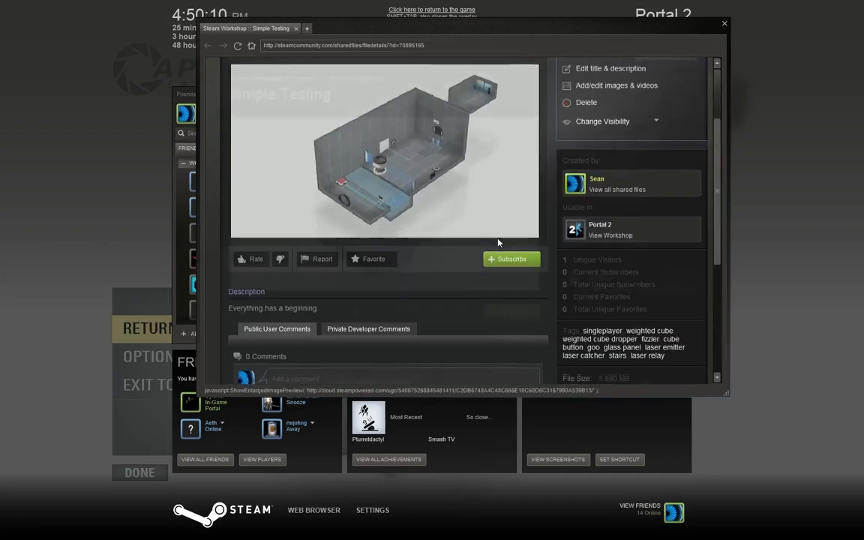
pyautogui.scroll(5, 448, 214)
pyautogui.scroll(-3, 395, 234)
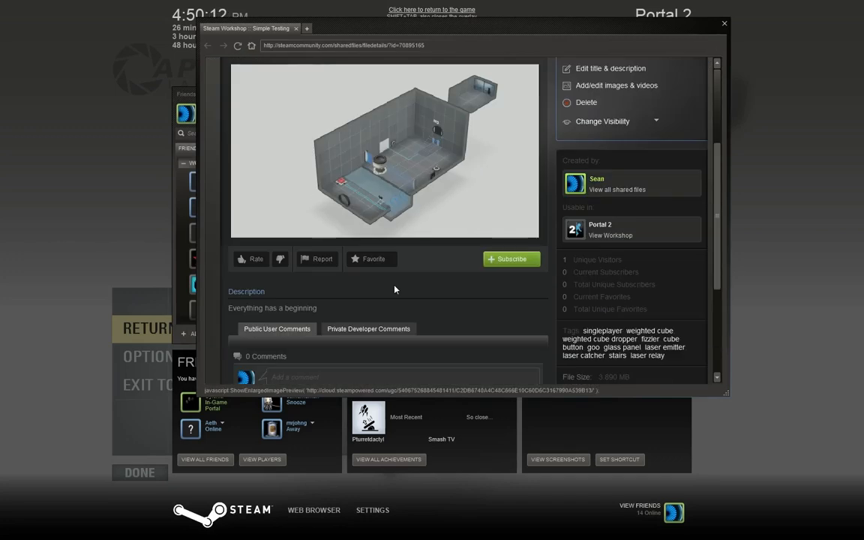
pyautogui.scroll(2, 381, 284)
pyautogui.scroll(2, 285, 225)
pyautogui.scroll(-4, 297, 245)
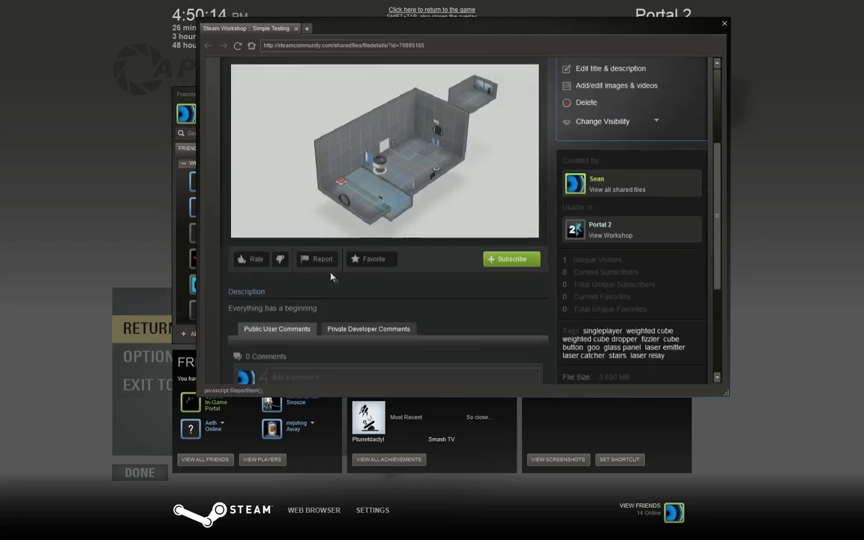
pyautogui.scroll(5, 453, 275)
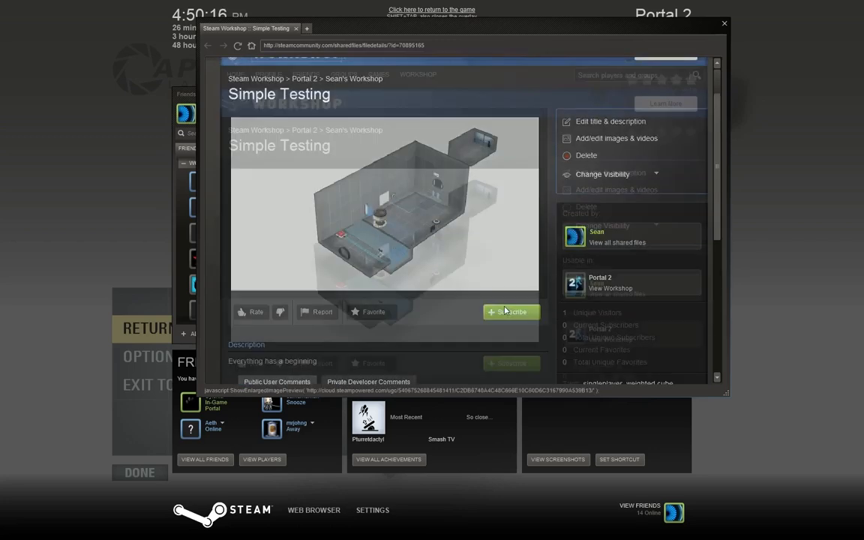
pyautogui.scroll(-5, 505, 310)
pyautogui.scroll(5, 505, 310)
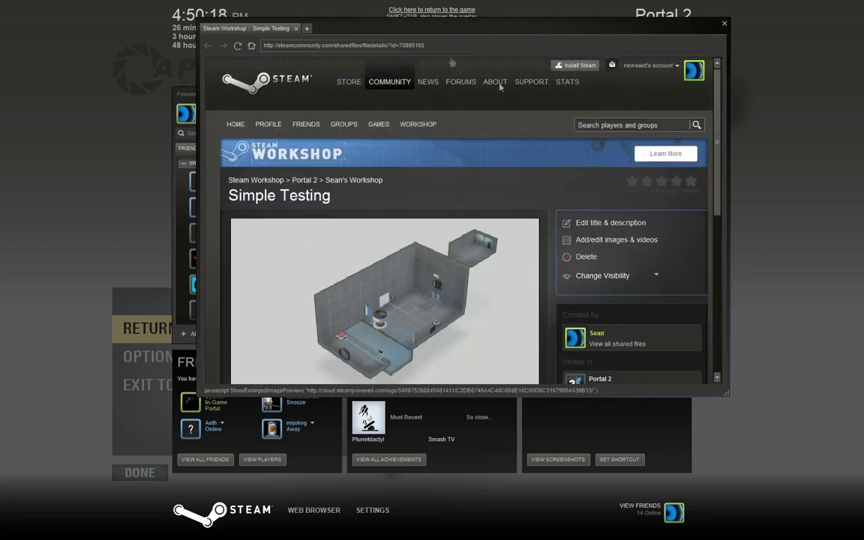